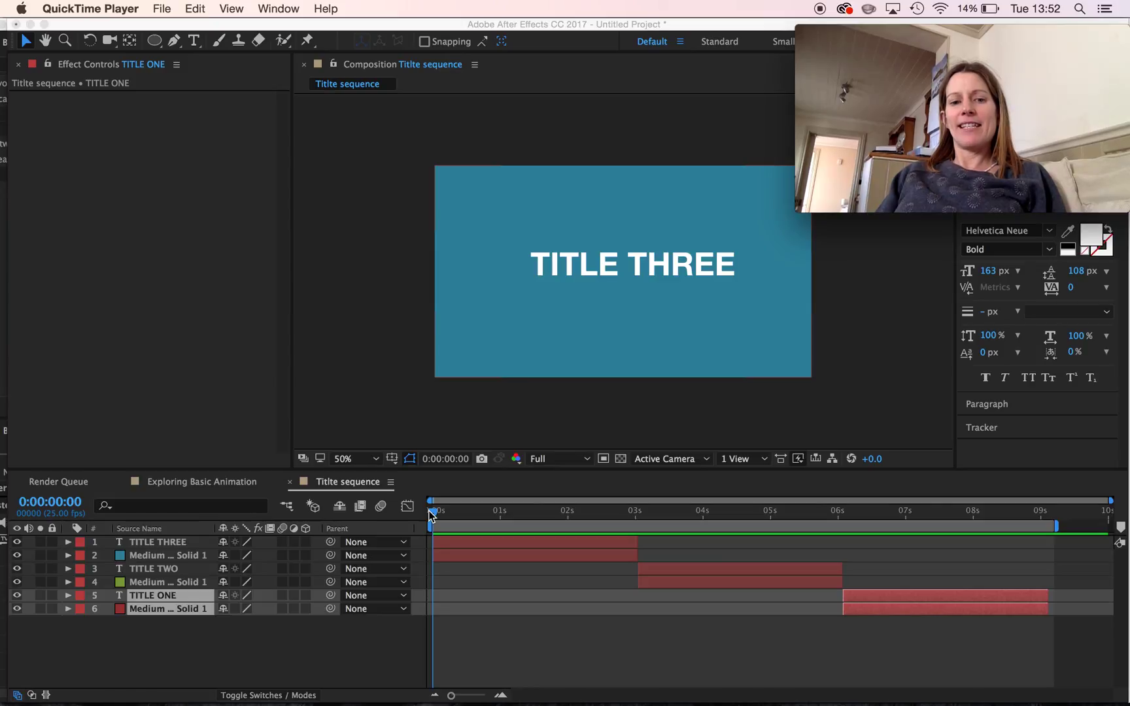
Play and scrub through the title sequence, returning the playhead to the start
{"action": "left_click", "coordinate": [445, 525]}
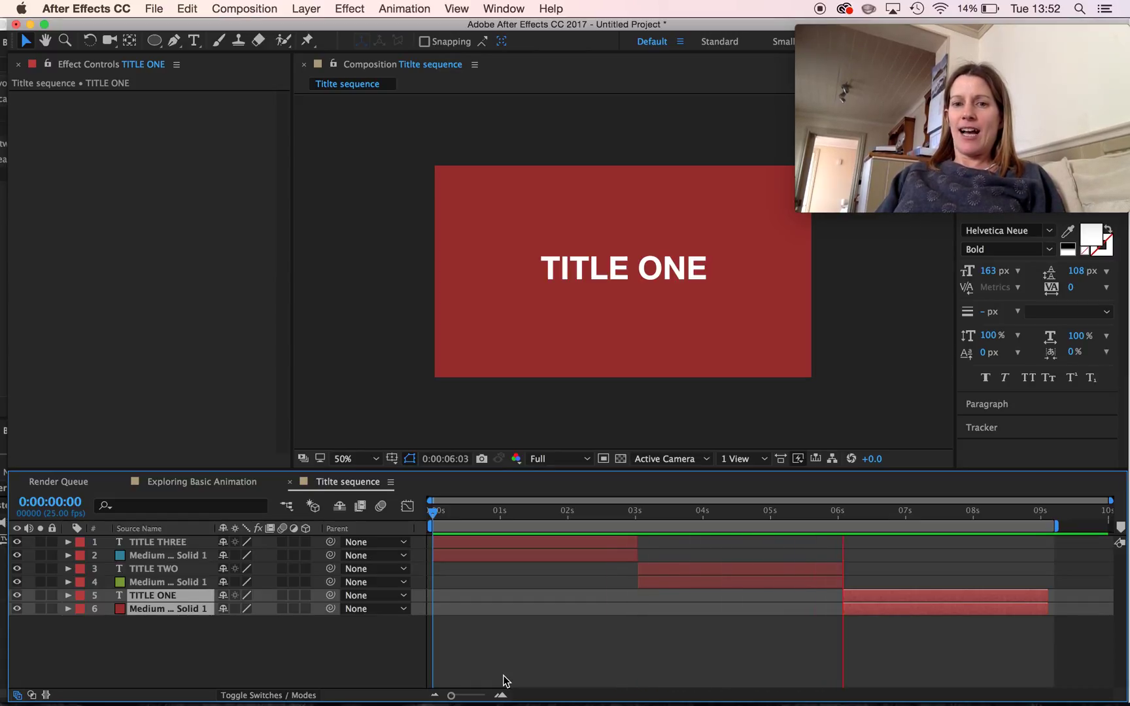
{"action": "left_click", "coordinate": [509, 521]}
{"action": "left_click_drag", "start_coordinate": [509, 521], "coordinate": [459, 550]}
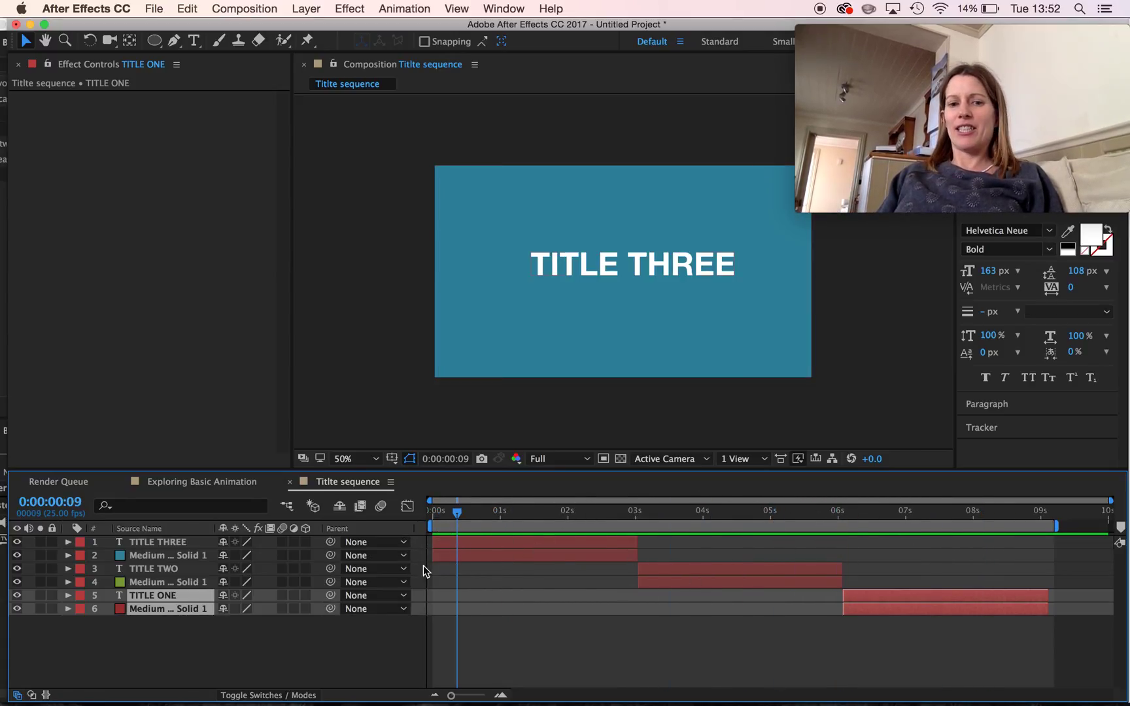
{"action": "left_click_drag", "start_coordinate": [461, 512], "coordinate": [415, 519]}
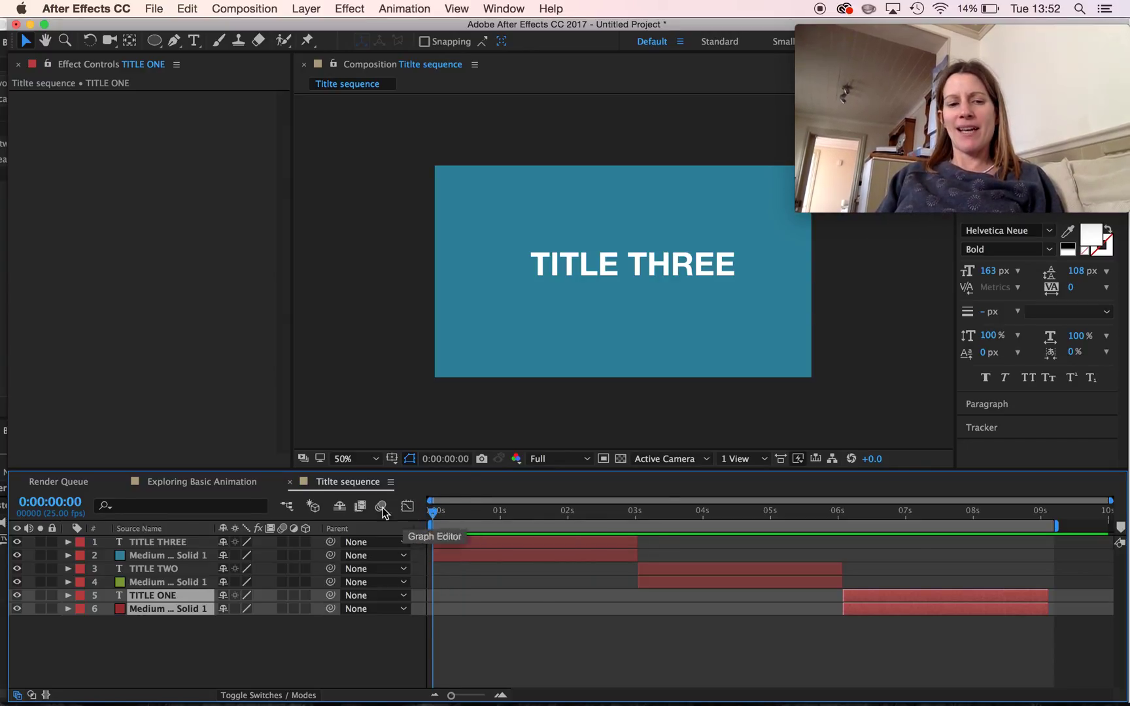
Display the Opacity property of the TITLE THREE layer and examine its full Transform group
{"action": "left_click", "coordinate": [150, 540]}
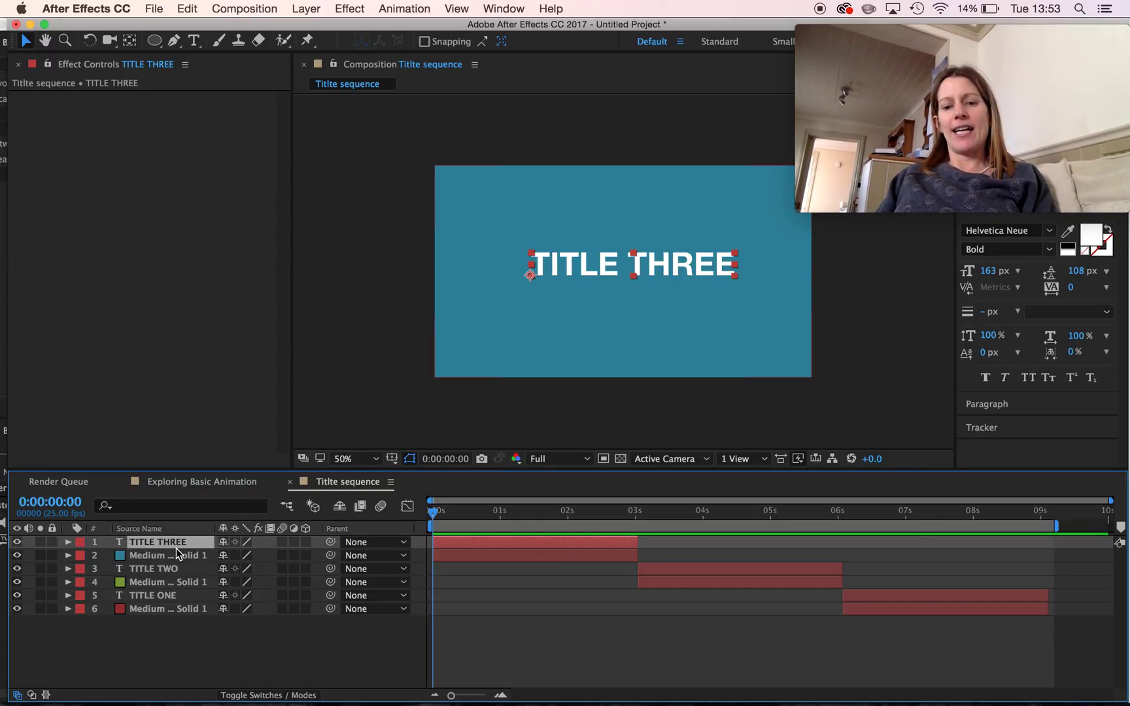
{"action": "key", "text": "t"}
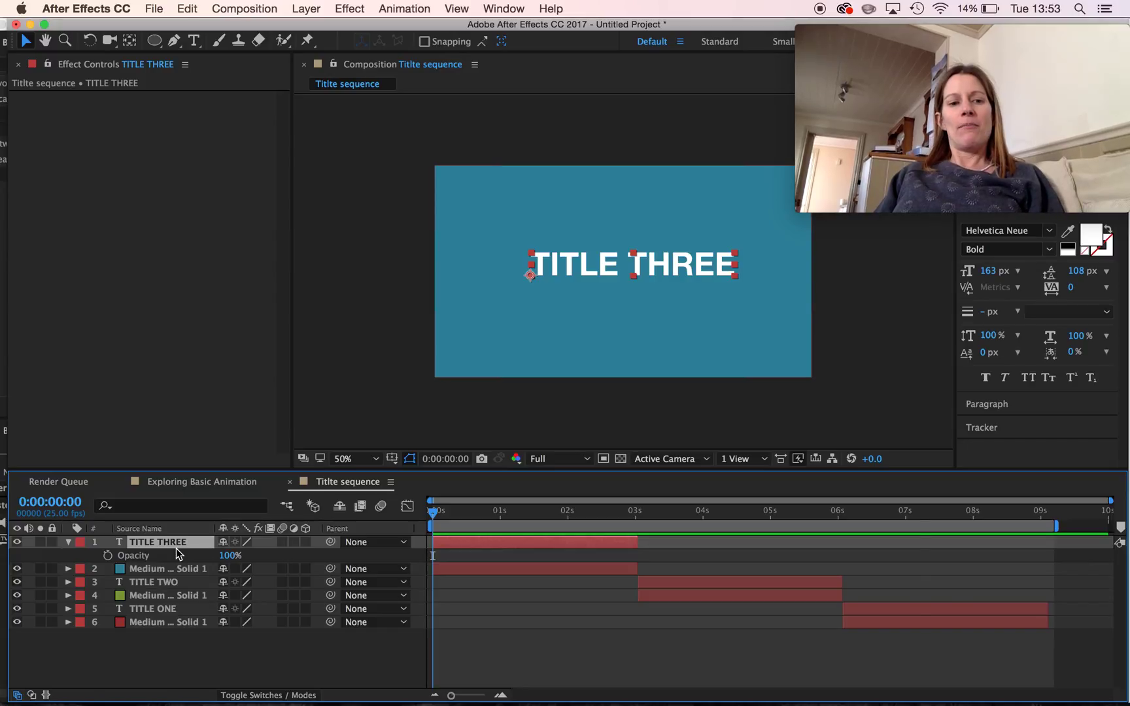
{"action": "left_click", "coordinate": [68, 543]}
{"action": "left_click", "coordinate": [68, 543]}
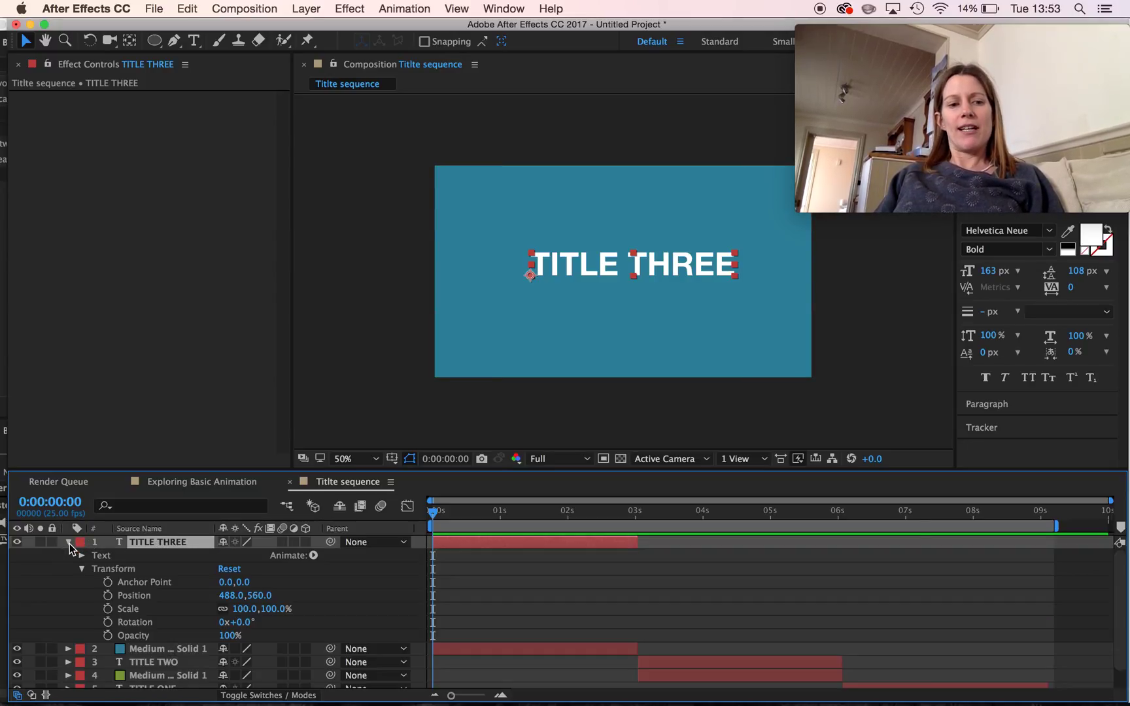
{"action": "left_click", "coordinate": [83, 568]}
{"action": "left_click", "coordinate": [83, 569]}
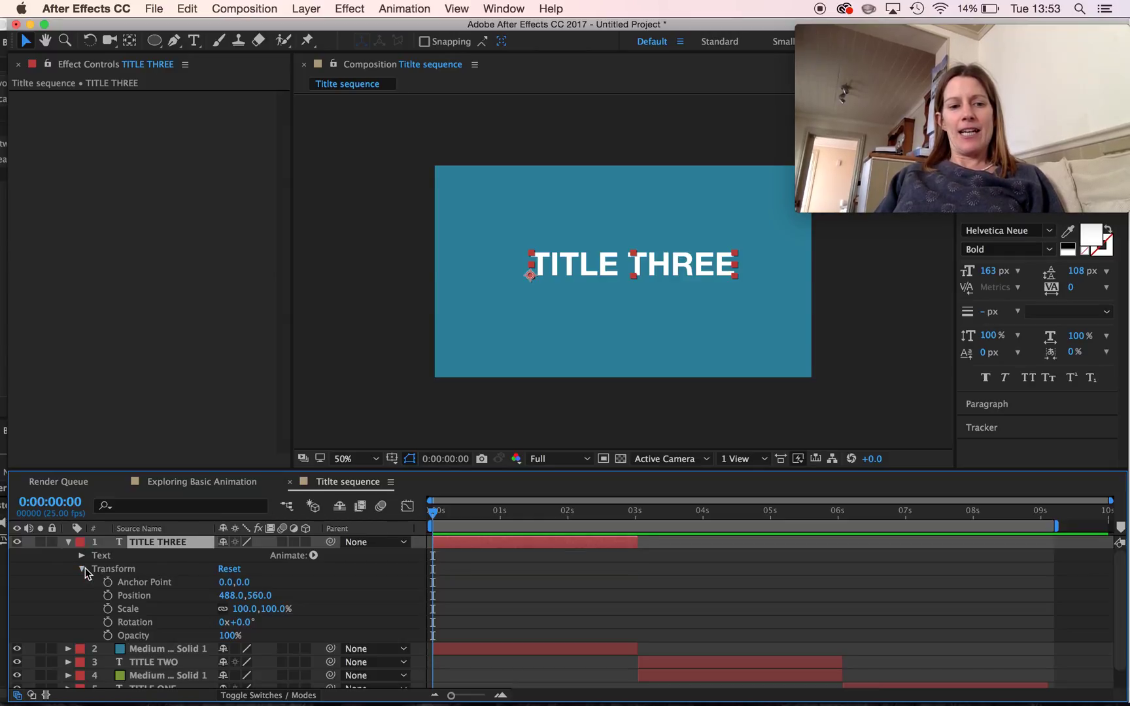
{"action": "key", "text": "o"}
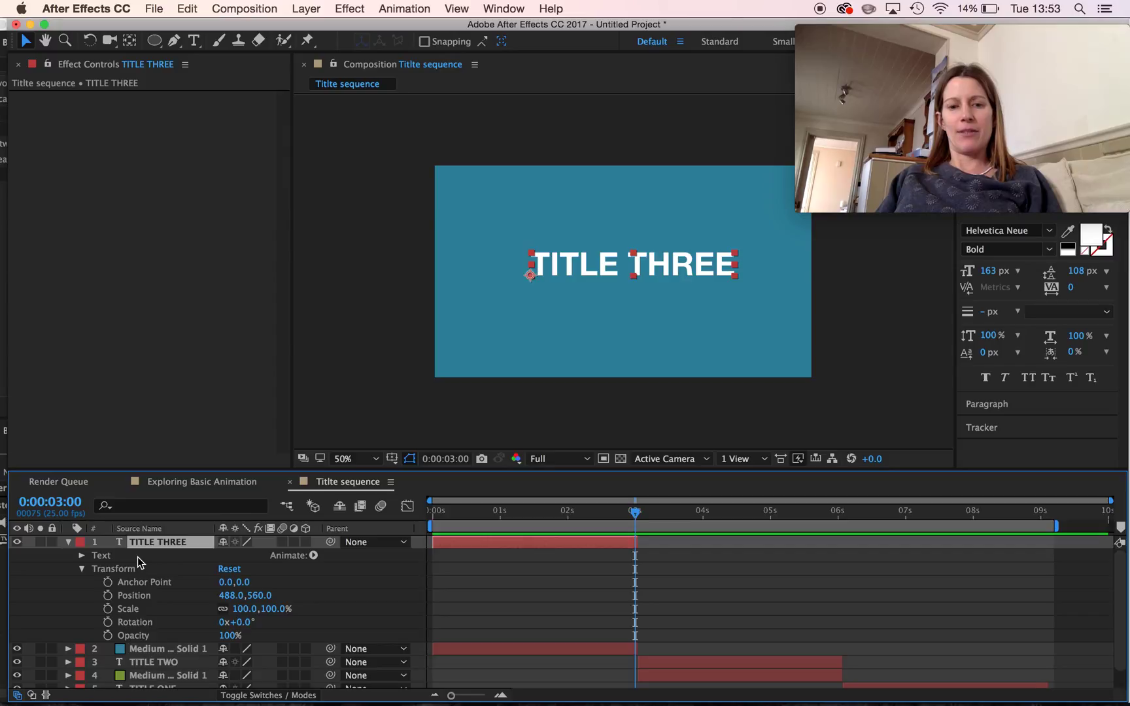
{"action": "key", "text": "i"}
{"action": "key", "text": "t"}
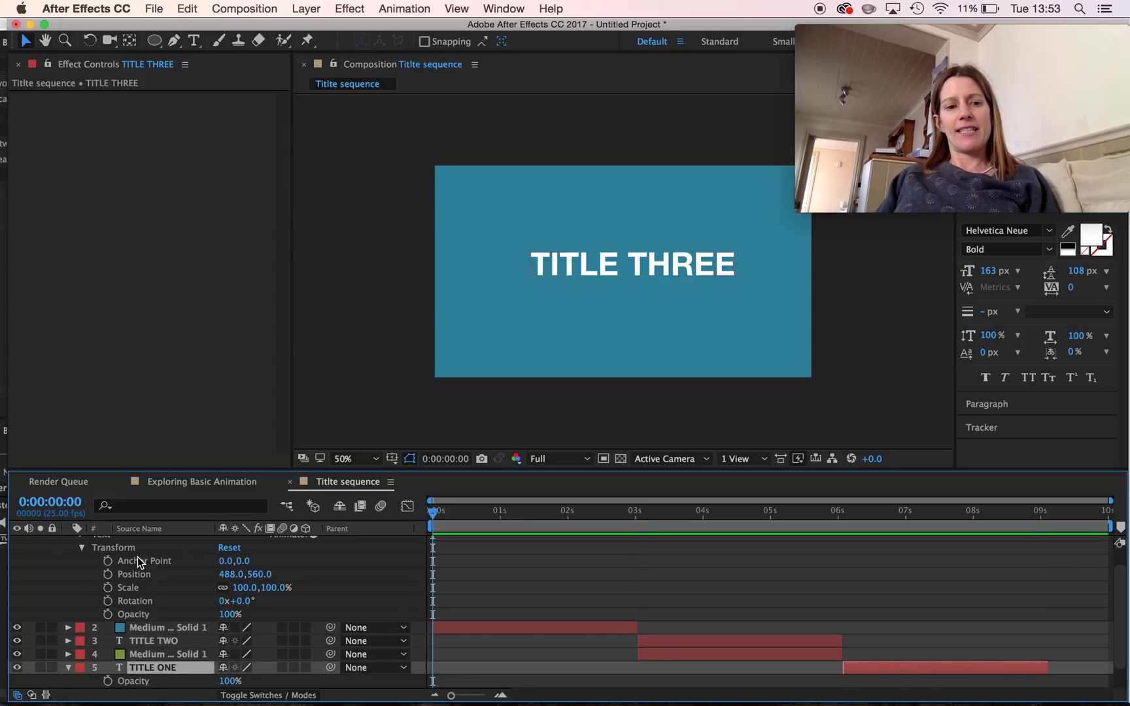
{"action": "key", "text": "t"}
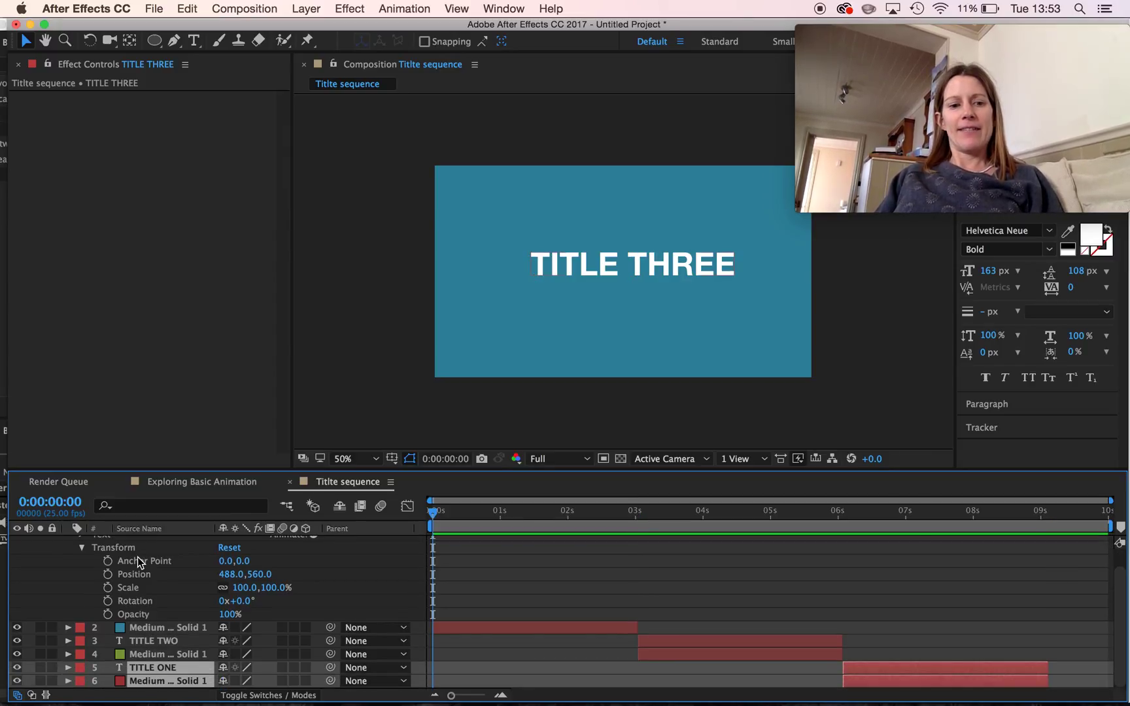
{"action": "left_click", "coordinate": [86, 548]}
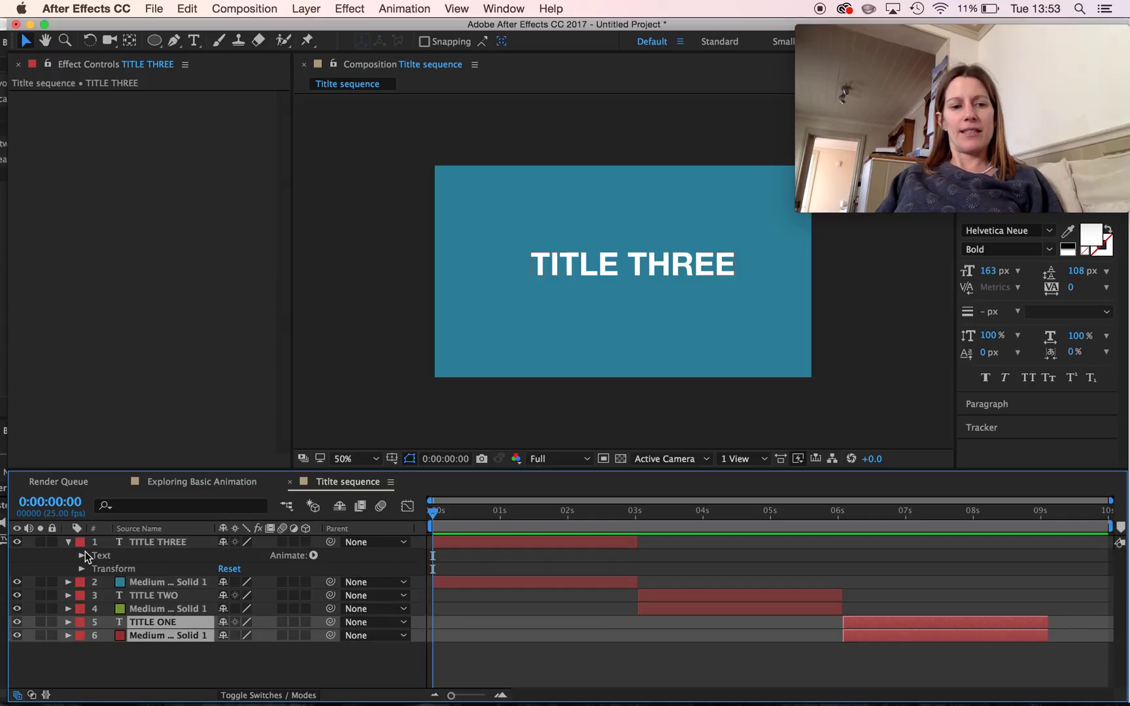
Keyframe the TITLE THREE layer's Opacity from 0% at 0:00:00:00 to 100% at 0:00:00:14
{"action": "left_click", "coordinate": [131, 544]}
{"action": "key", "text": "t"}
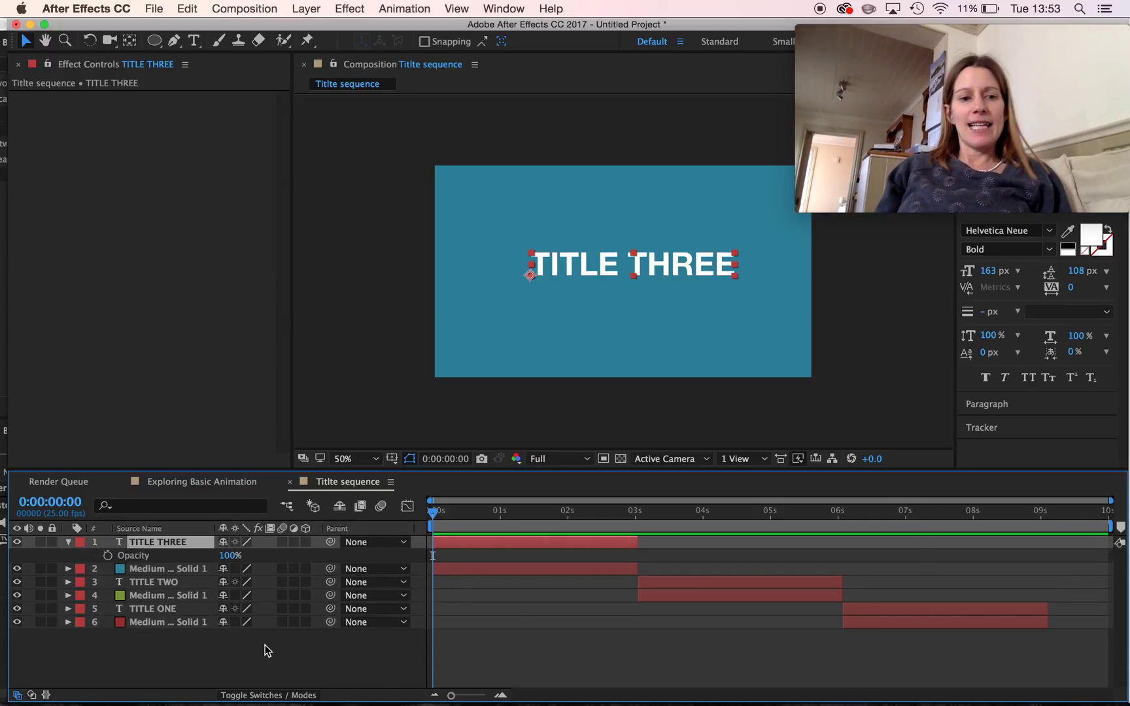
{"action": "left_click", "coordinate": [108, 556]}
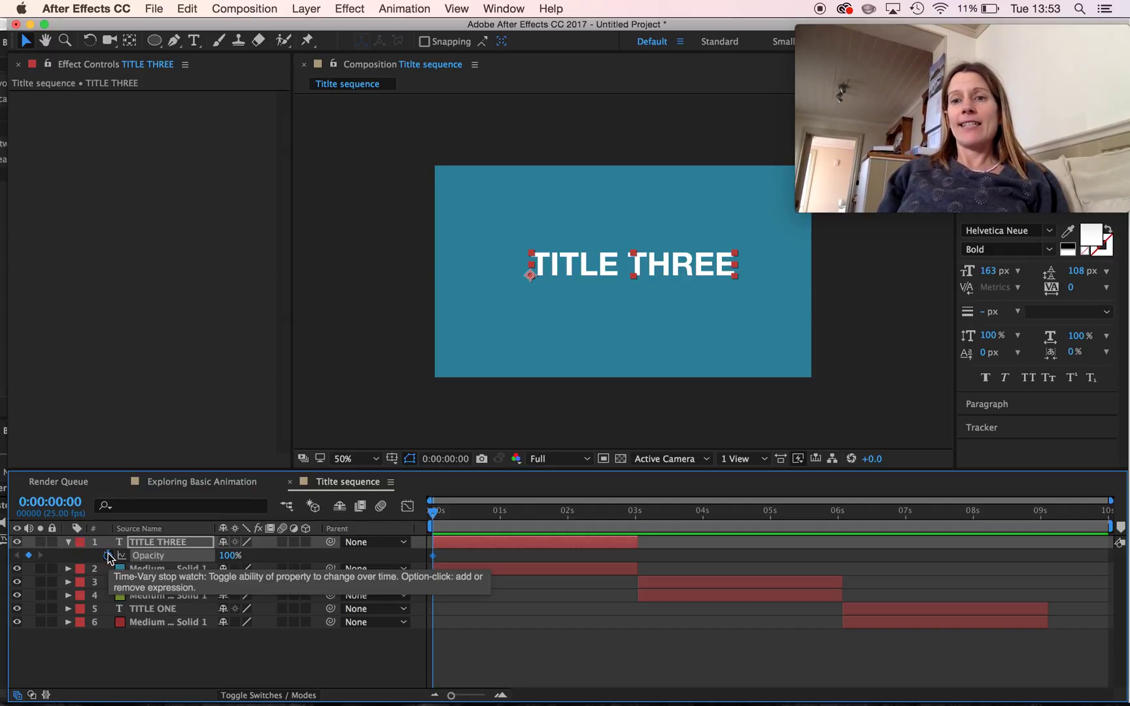
{"action": "left_click_drag", "start_coordinate": [232, 561], "coordinate": [78, 554]}
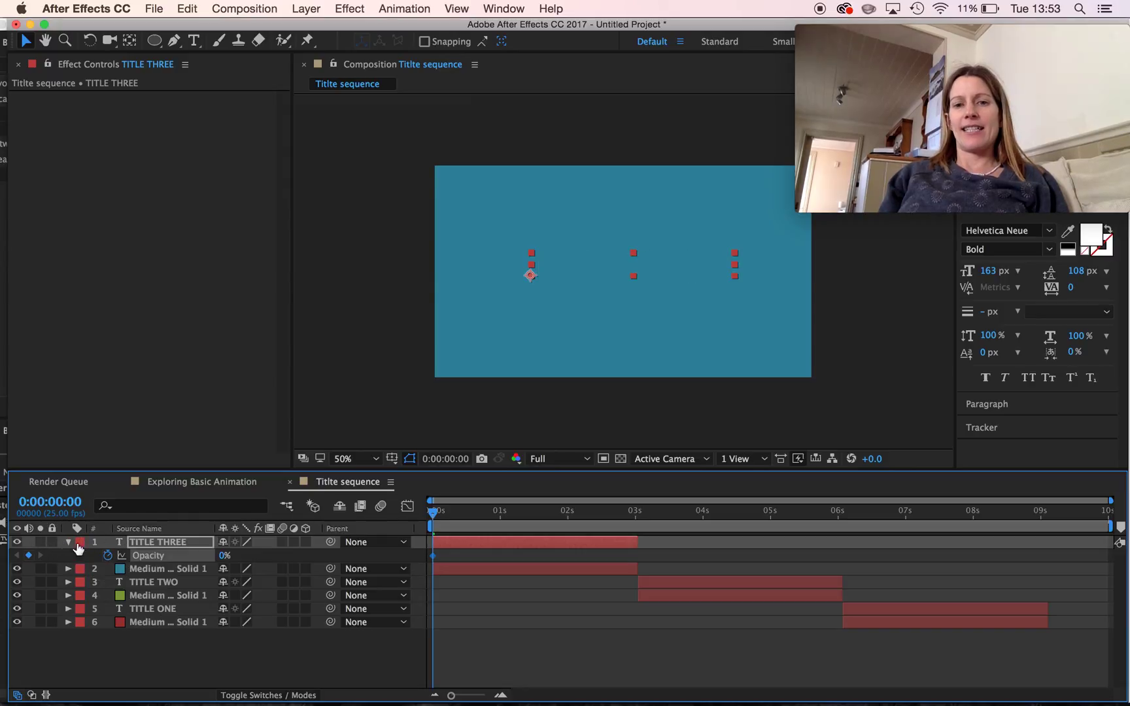
{"action": "left_click_drag", "start_coordinate": [434, 515], "coordinate": [473, 519]}
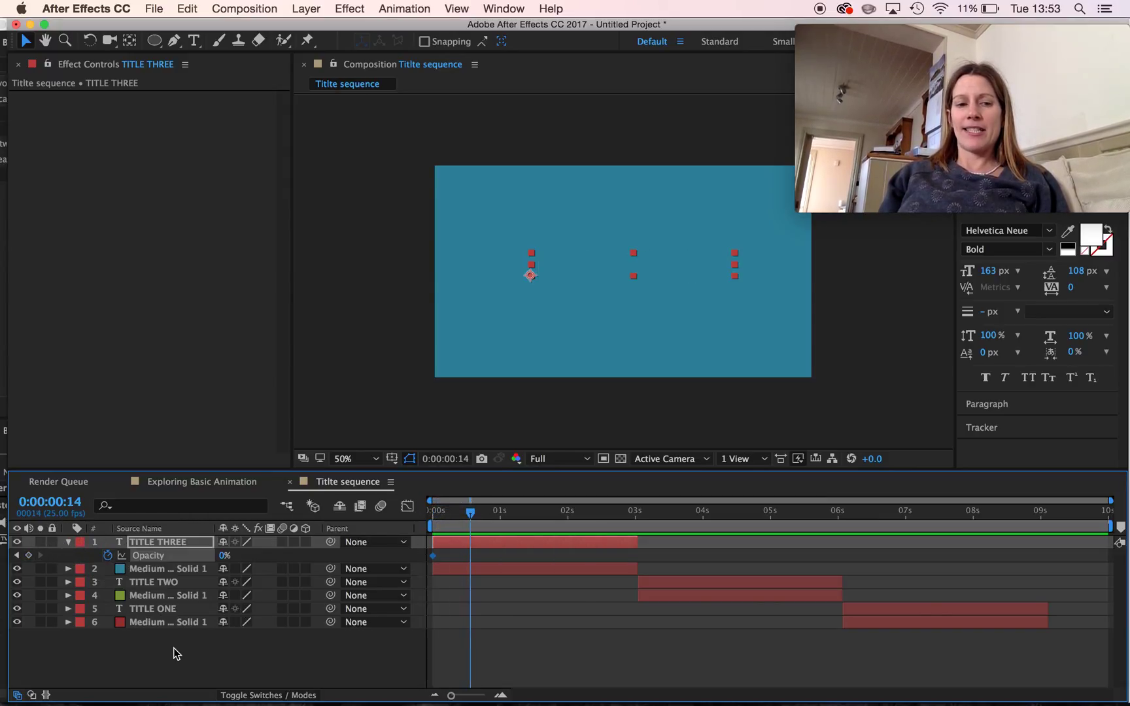
{"action": "left_click_drag", "start_coordinate": [223, 561], "coordinate": [303, 560]}
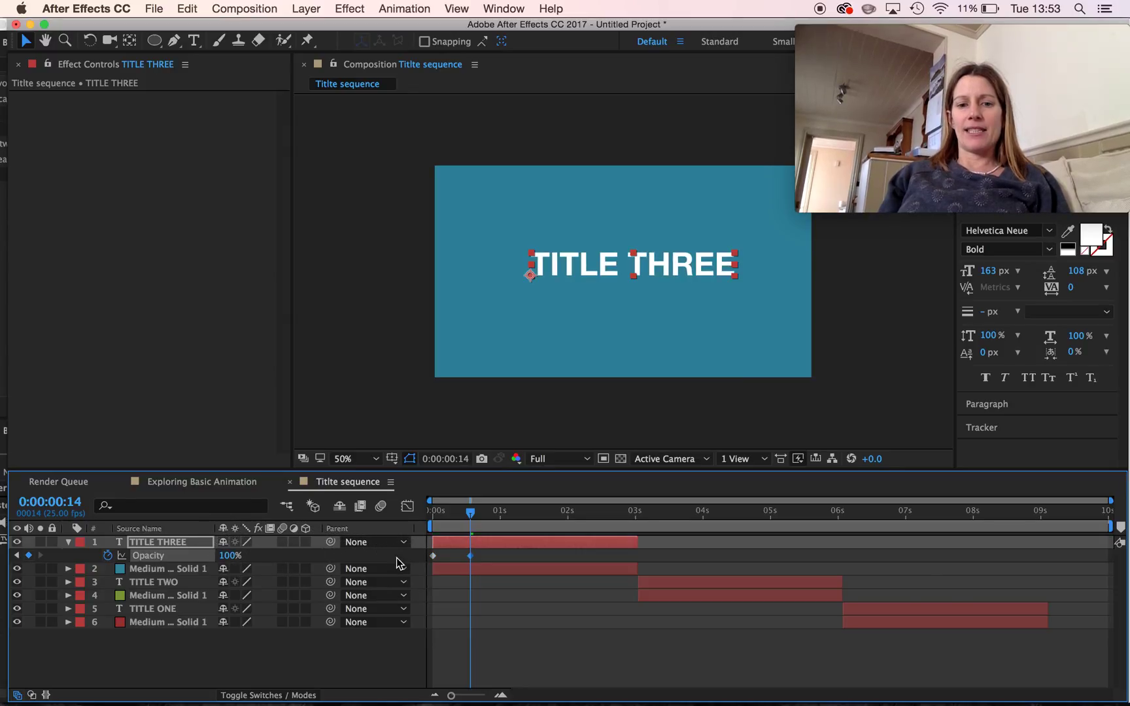
Preview the TITLE THREE fade-in from the beginning and return the playhead to the start
{"action": "left_click_drag", "start_coordinate": [463, 516], "coordinate": [381, 512]}
{"action": "key", "text": "space"}
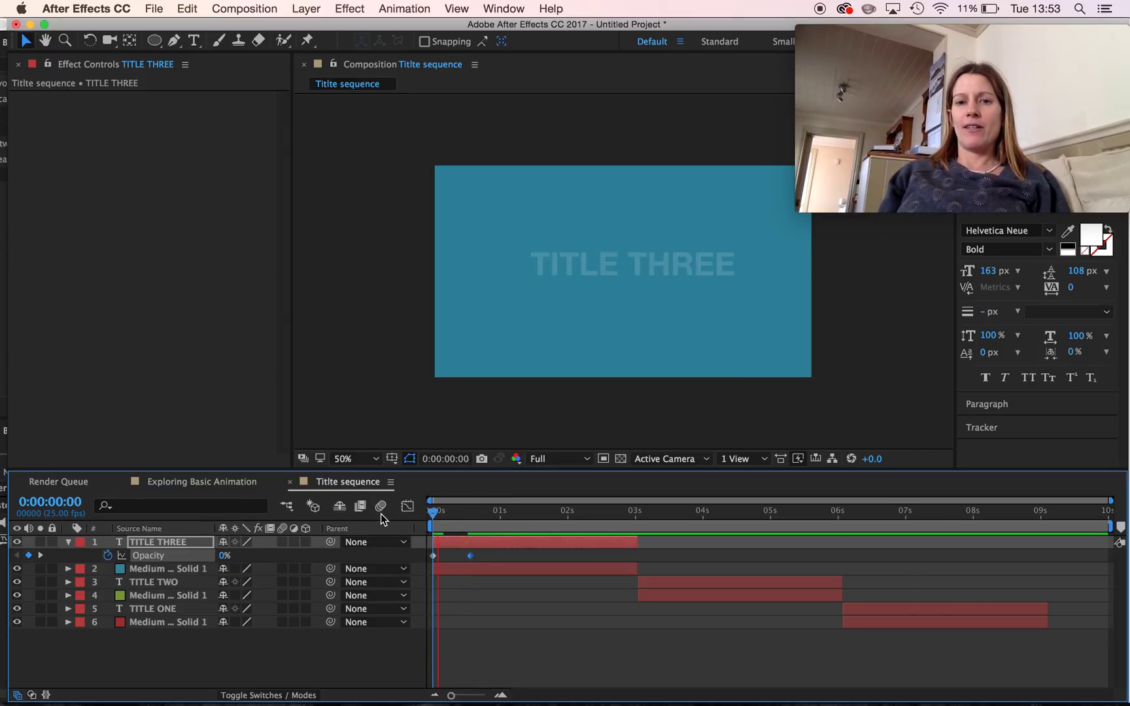
{"action": "key", "text": "space"}
{"action": "left_click_drag", "start_coordinate": [455, 515], "coordinate": [420, 514]}
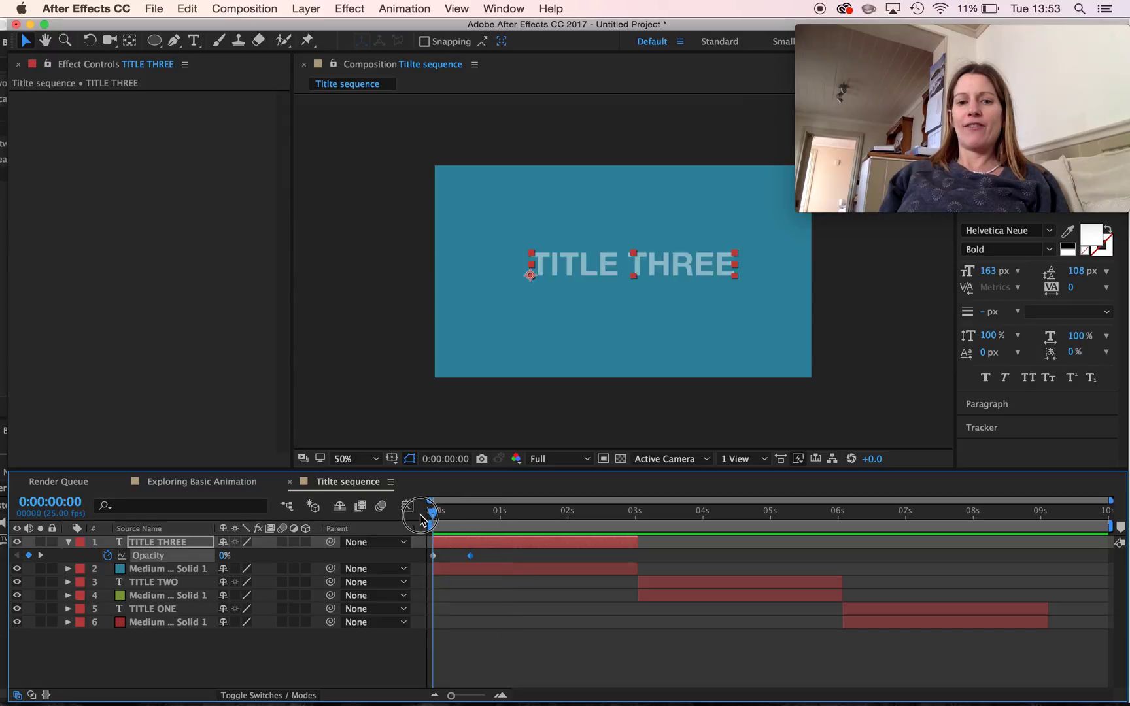
Move TITLE THREE's 100% Opacity keyframe to about the 1-second mark and preview the longer fade-in
{"action": "left_click", "coordinate": [471, 554]}
{"action": "left_click_drag", "start_coordinate": [471, 554], "coordinate": [503, 555]}
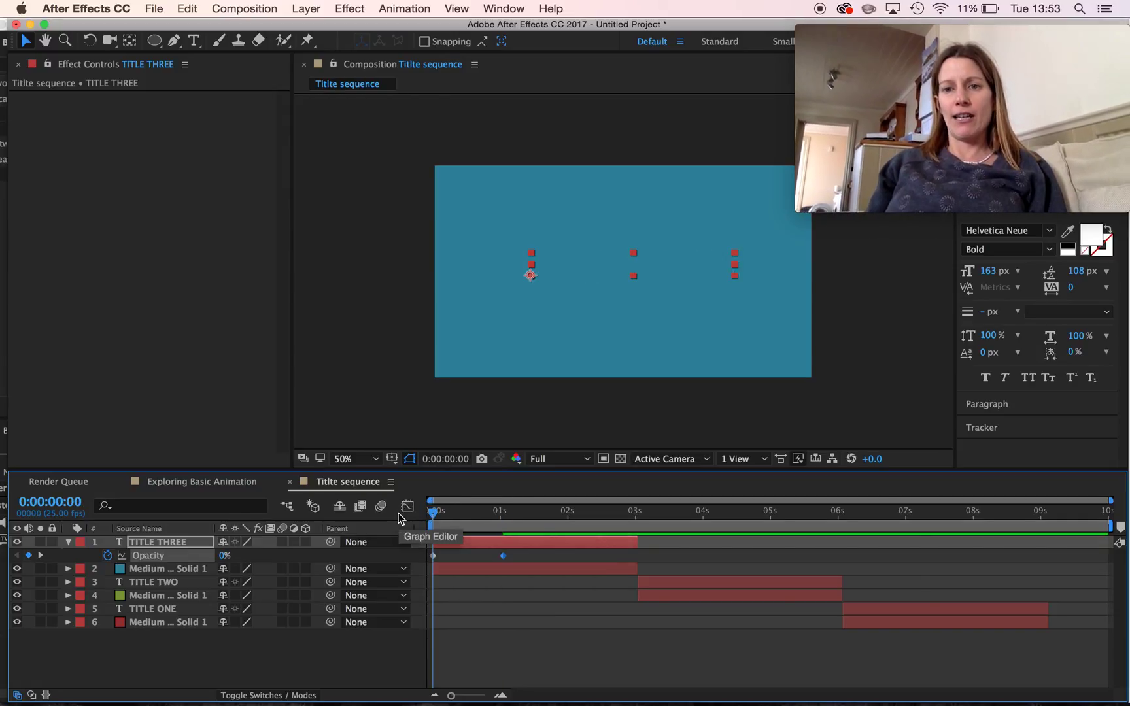
{"action": "key", "text": "space"}
{"action": "key", "text": "space"}
{"action": "key", "text": "Home"}
{"action": "key", "text": "space"}
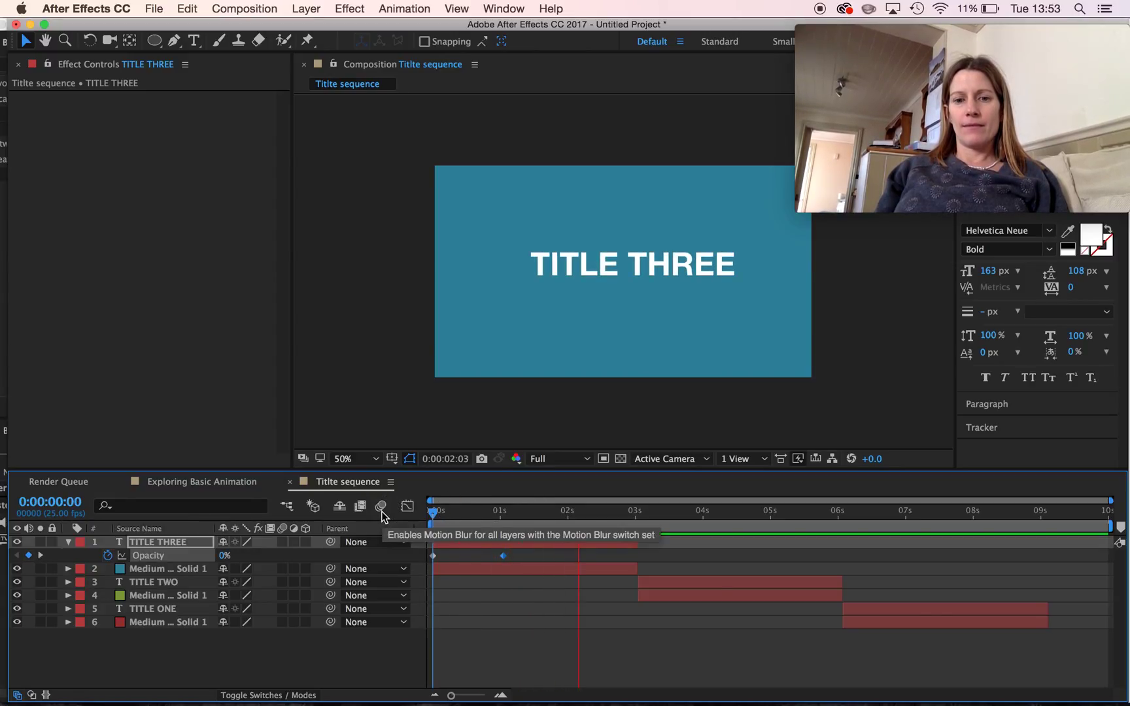
{"action": "key", "text": "space"}
Add a fade-out to TITLE THREE with Opacity keyframes of 100% at 0:00:02:05 and 0% at 0:00:03:01
{"action": "left_click_drag", "start_coordinate": [621, 512], "coordinate": [581, 520]}
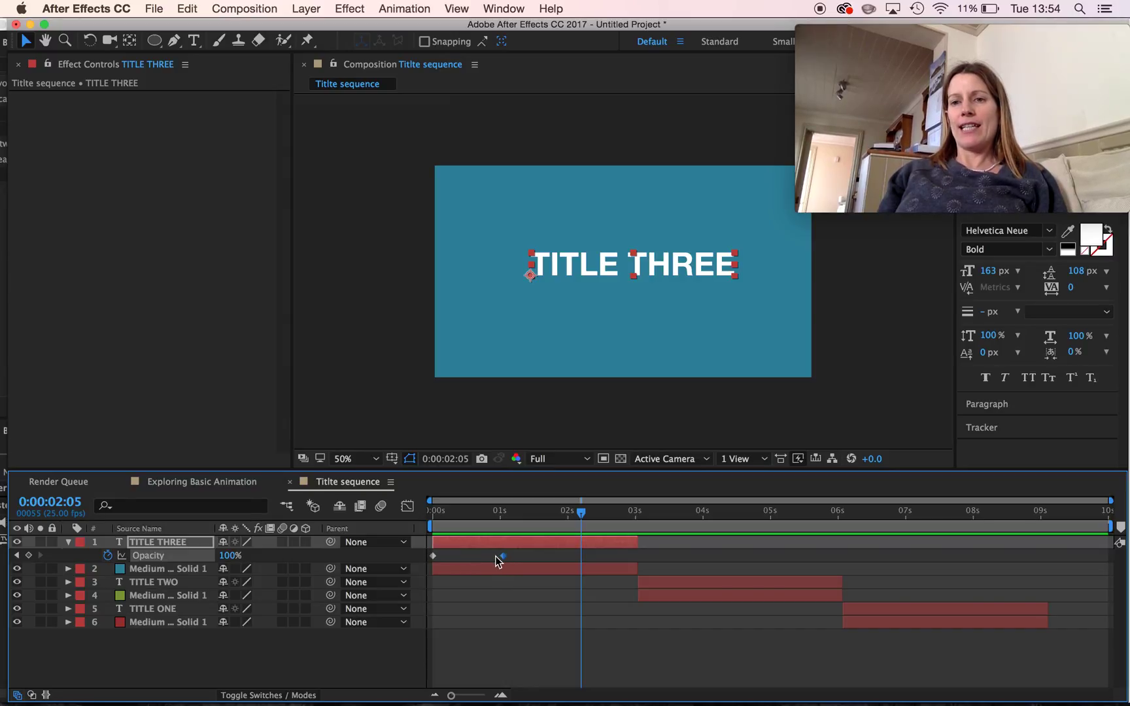
{"action": "left_click", "coordinate": [28, 556]}
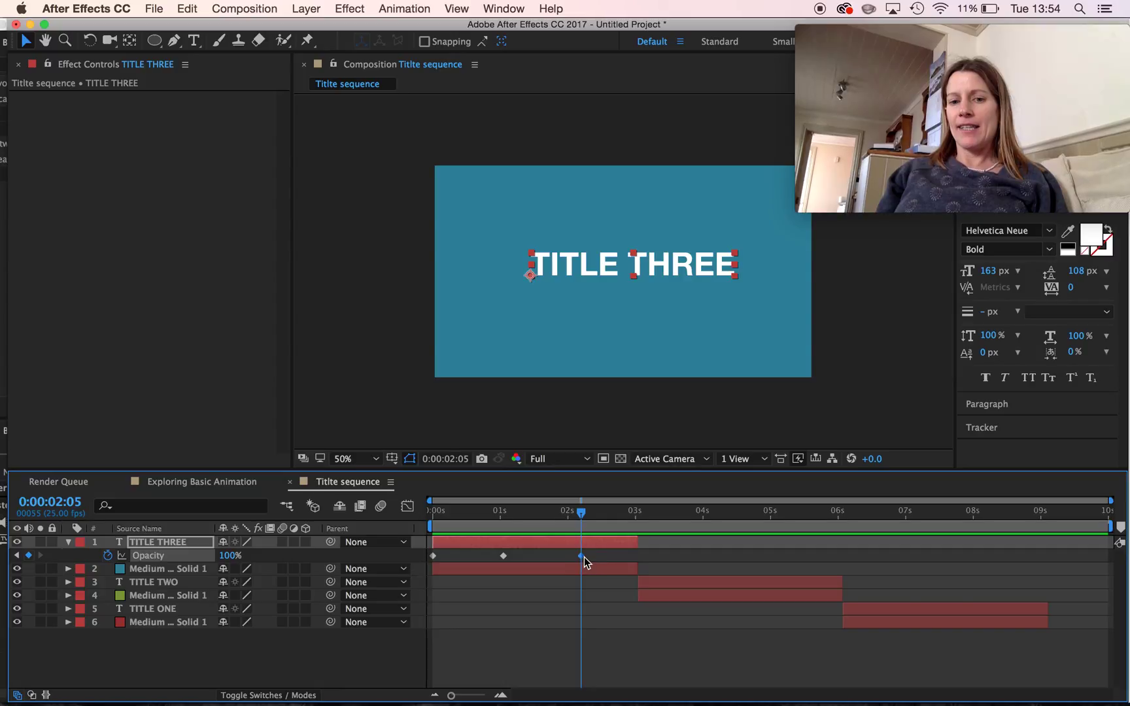
{"action": "left_click_drag", "start_coordinate": [581, 513], "coordinate": [639, 519]}
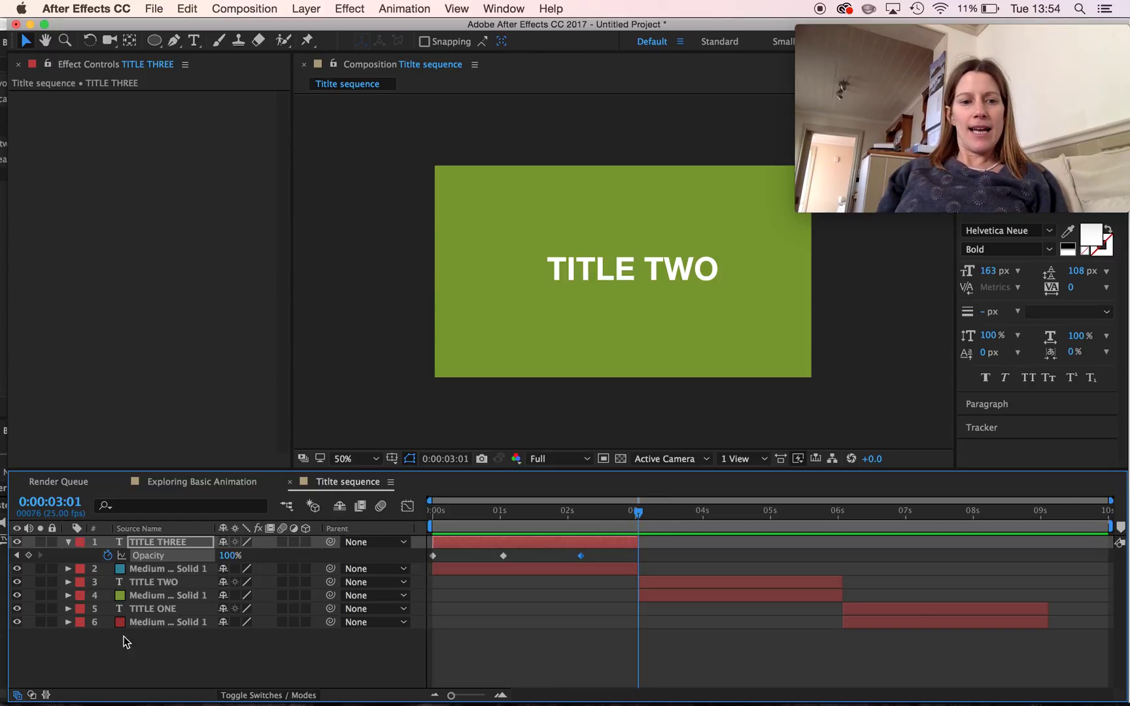
{"action": "left_click_drag", "start_coordinate": [225, 562], "coordinate": [83, 557]}
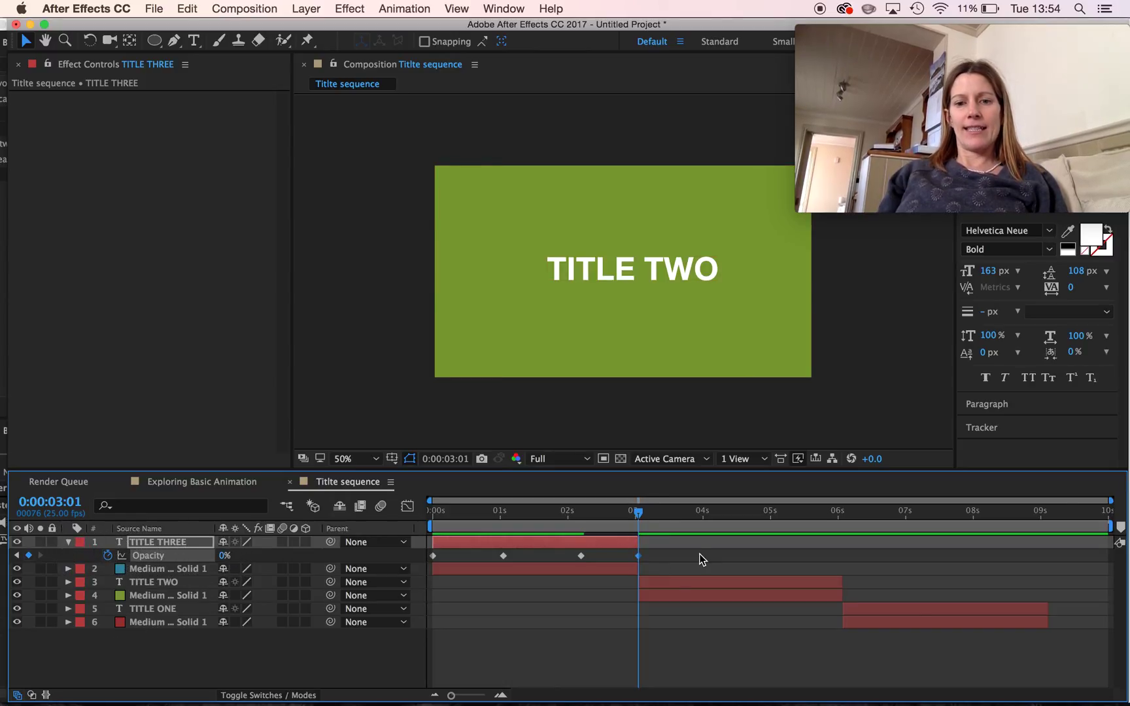
Preview TITLE THREE's fade-in and fade-out from the start of the sequence, ending with the playhead at 0:00:03:08
{"action": "left_click_drag", "start_coordinate": [633, 511], "coordinate": [418, 520]}
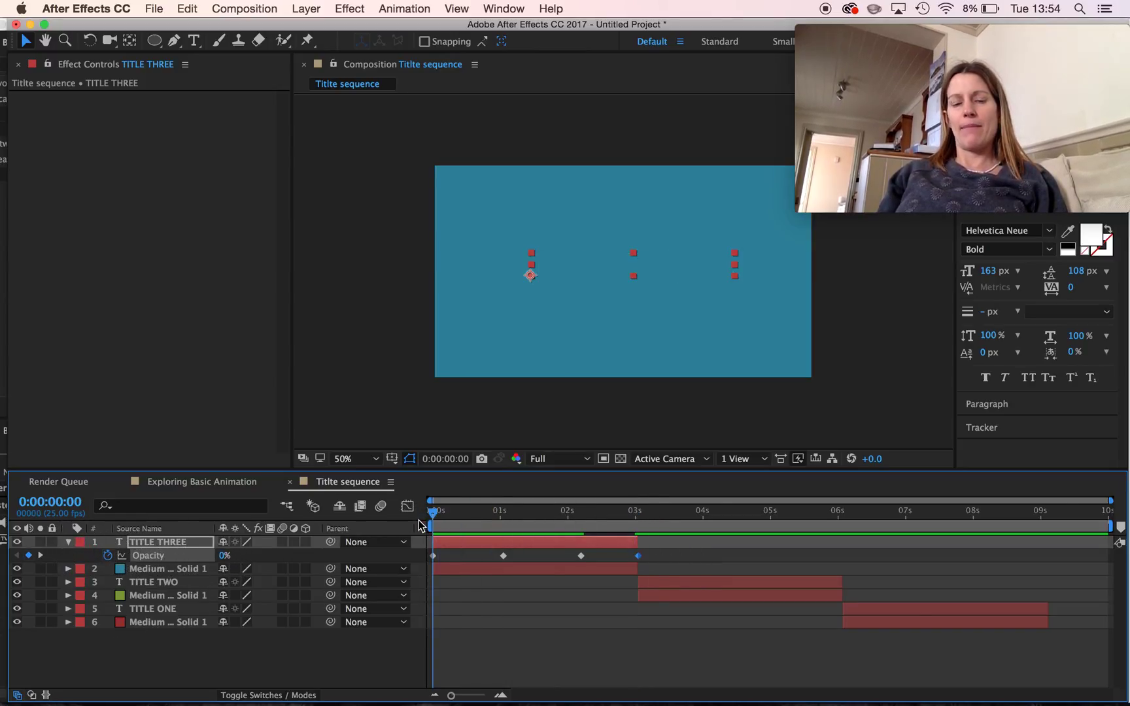
{"action": "key", "text": "space"}
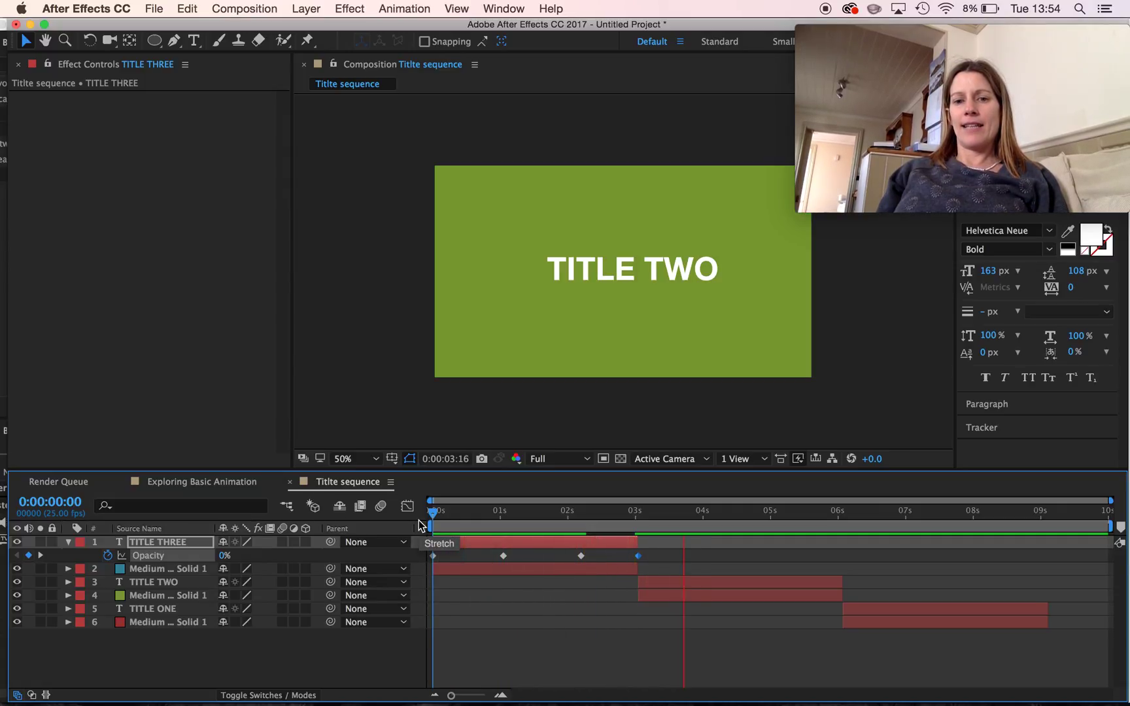
{"action": "left_click_drag", "start_coordinate": [633, 509], "coordinate": [659, 514]}
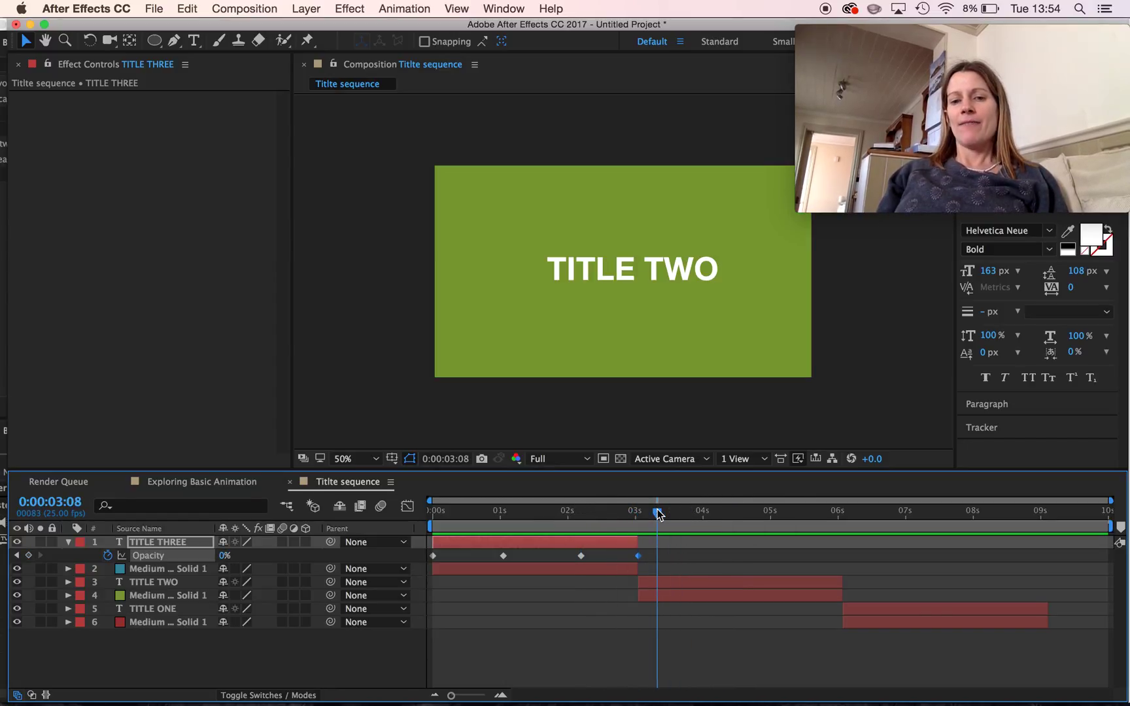
Extend the TITLE TWO layer to start at about 0:00:02:04, overlapping TITLE THREE's fade-out, while still ending just after 6 seconds
{"action": "left_click", "coordinate": [671, 582]}
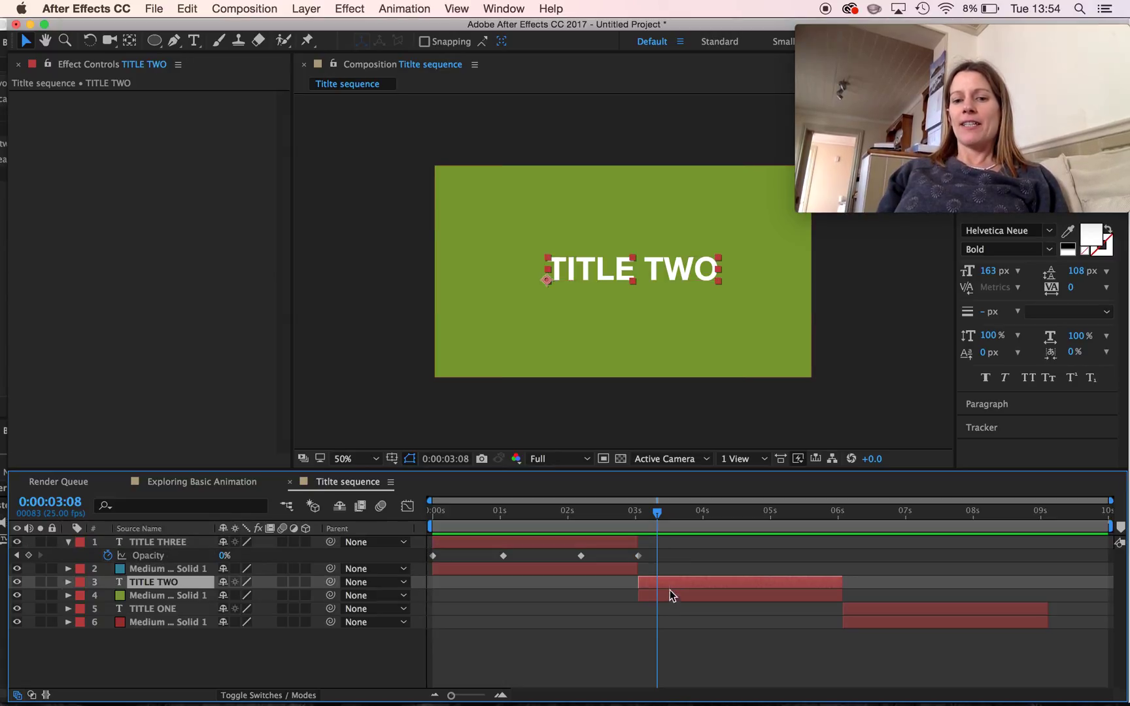
{"action": "left_click_drag", "start_coordinate": [671, 582], "coordinate": [610, 587]}
{"action": "left_click_drag", "start_coordinate": [782, 580], "coordinate": [843, 581]}
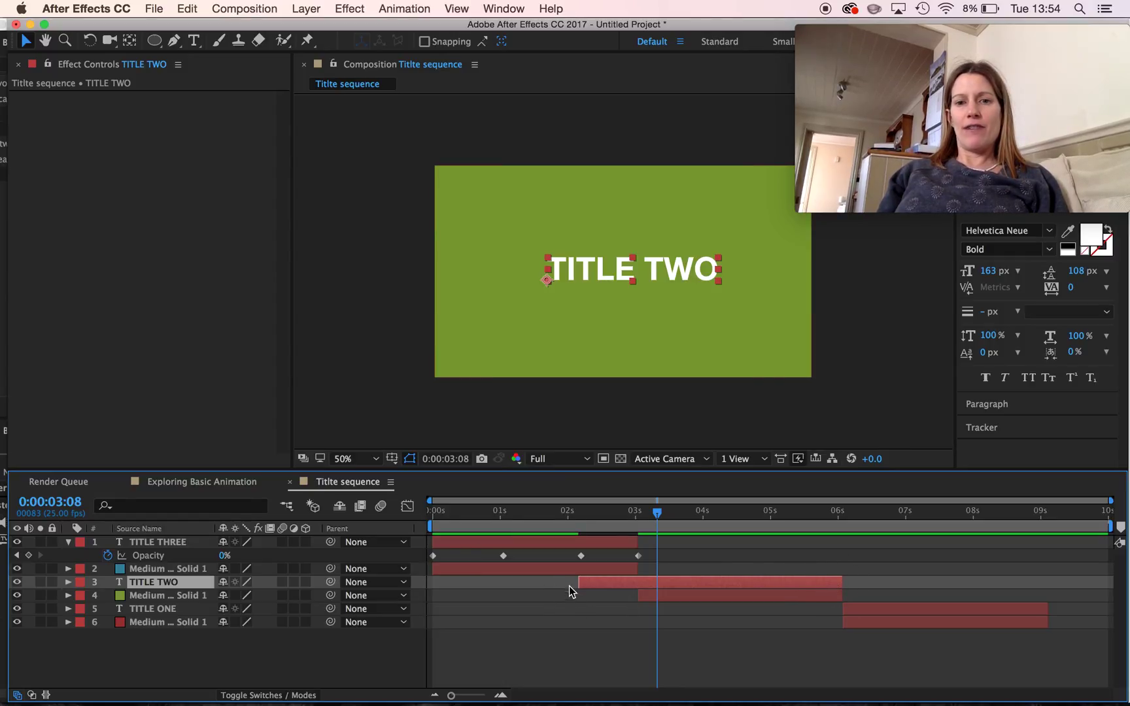
Move the playhead to 0:00:02:05 and hide the blue solid layer beneath TITLE THREE
{"action": "left_click_drag", "start_coordinate": [655, 515], "coordinate": [576, 521]}
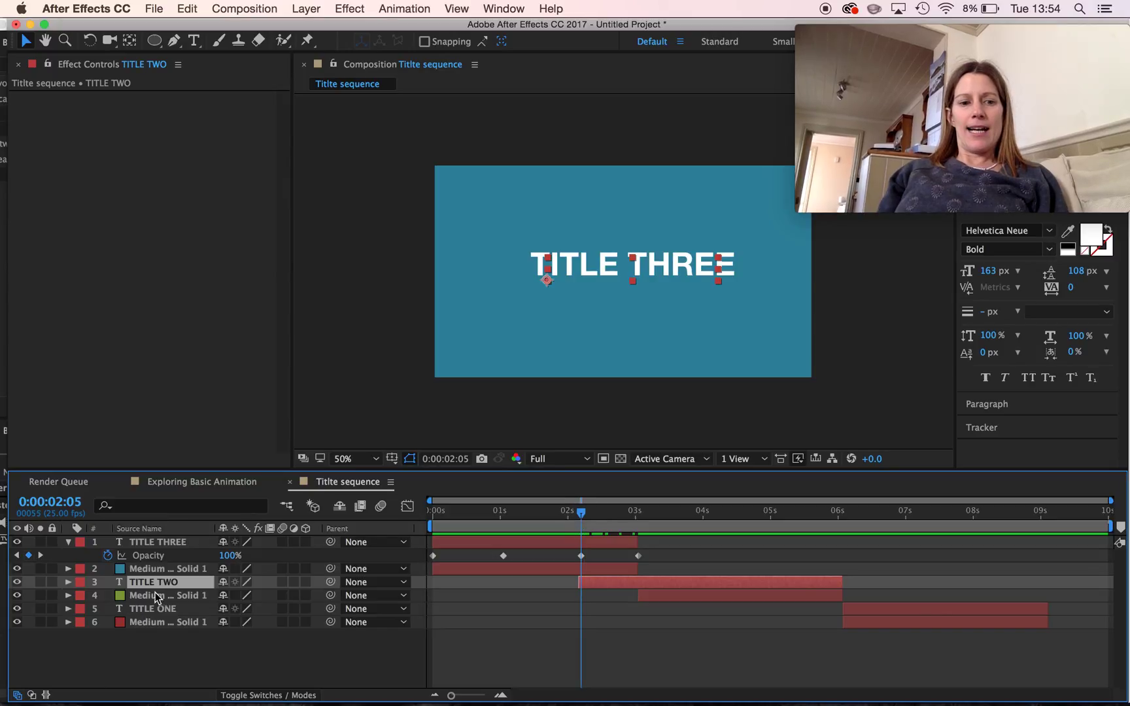
{"action": "left_click", "coordinate": [158, 571]}
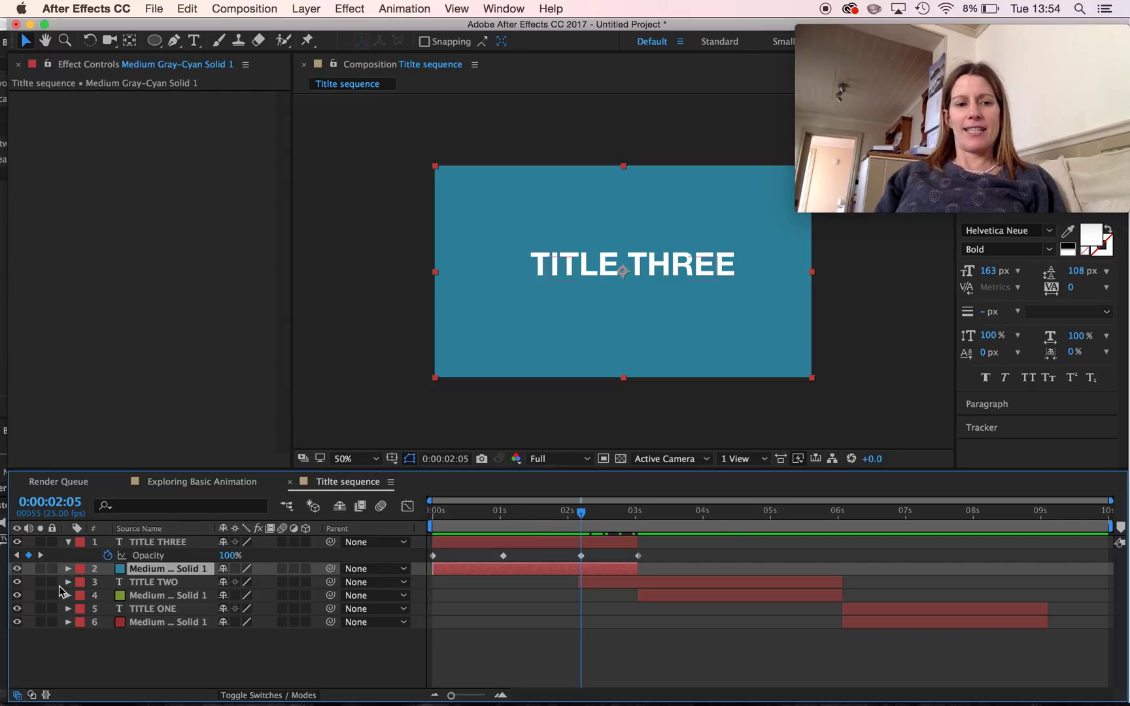
{"action": "left_click", "coordinate": [17, 569]}
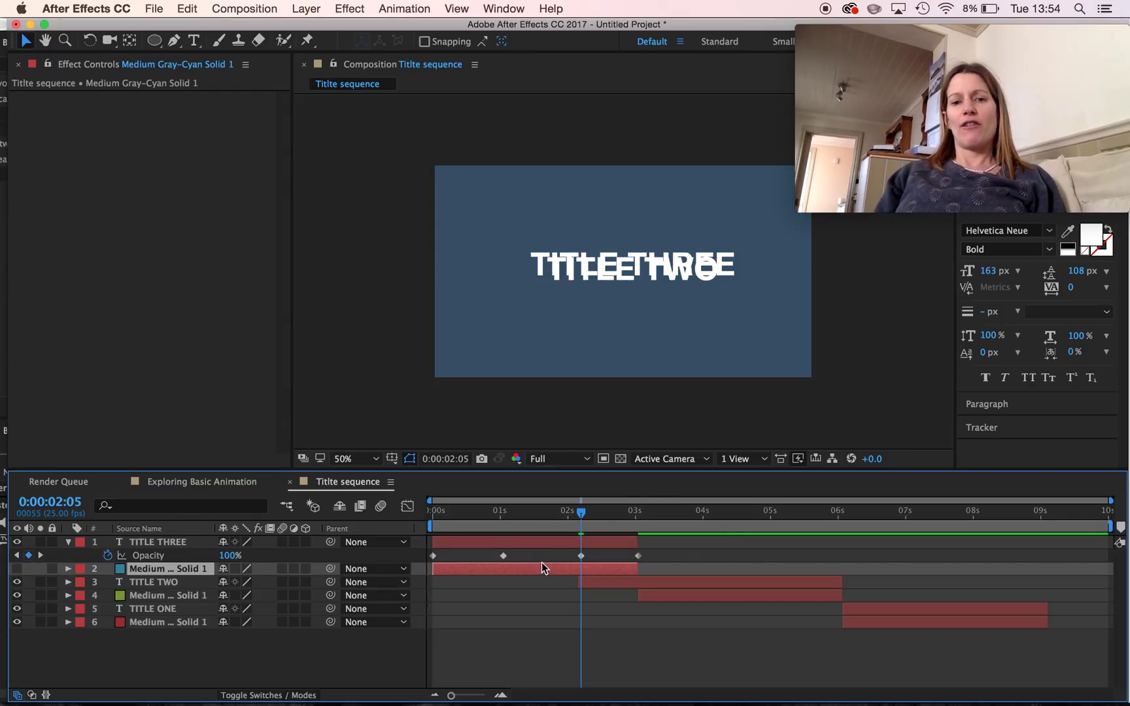
Add a fade-in to TITLE TWO with Opacity keyframes of 0% at 0:00:02:04 and 100% at 0:00:03:01
{"action": "left_click", "coordinate": [579, 512]}
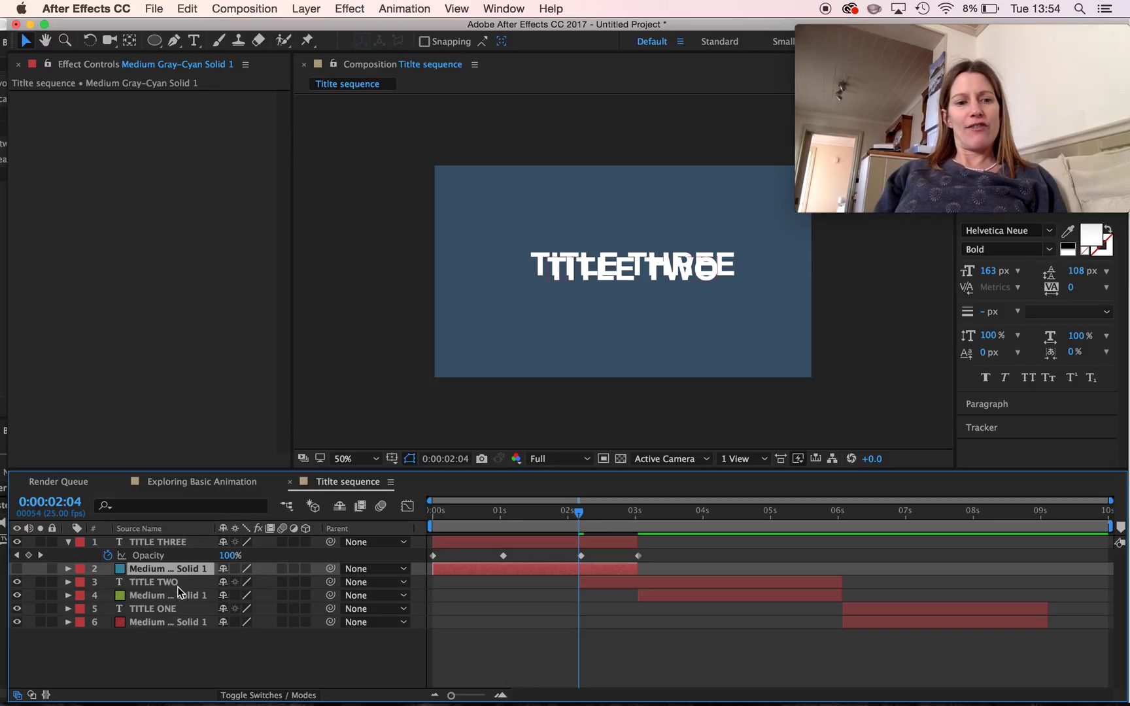
{"action": "left_click", "coordinate": [159, 582]}
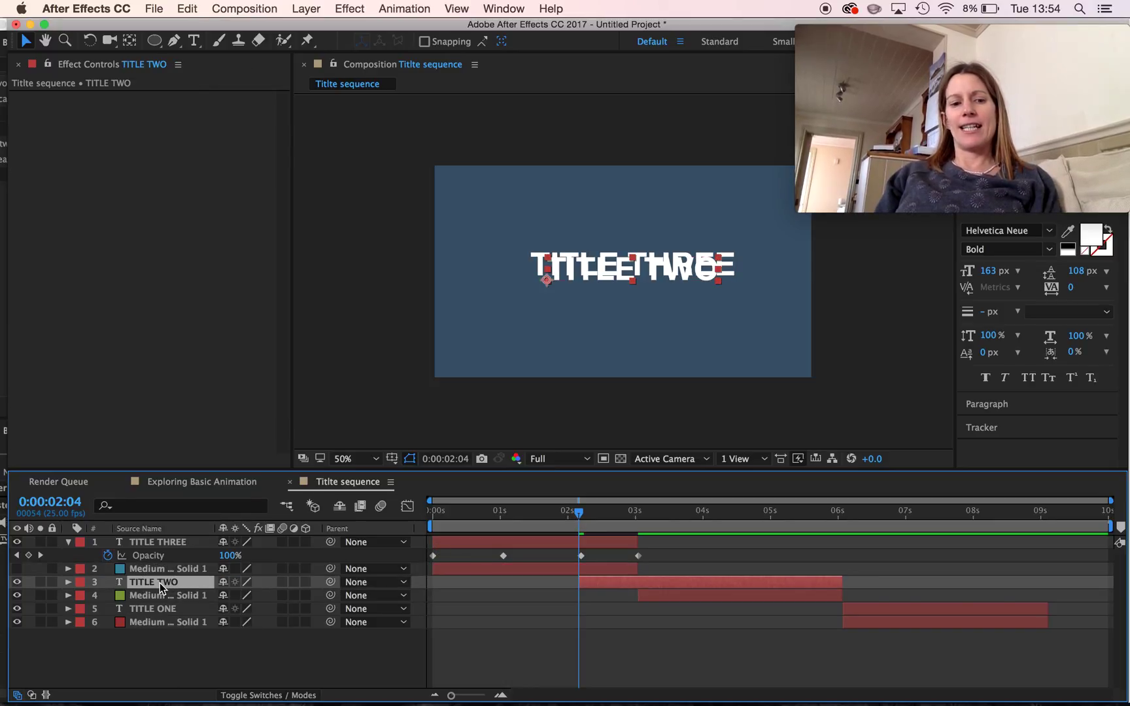
{"action": "key", "text": "t"}
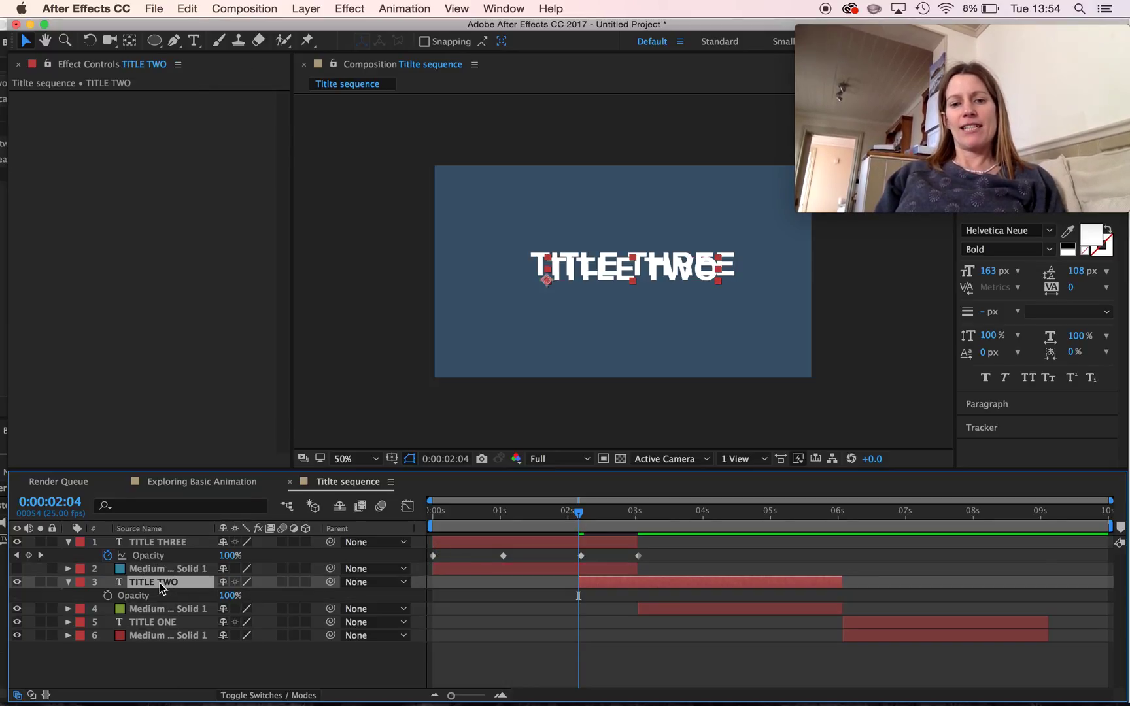
{"action": "left_click", "coordinate": [107, 595]}
{"action": "left_click_drag", "start_coordinate": [229, 596], "coordinate": [100, 598]}
{"action": "left_click_drag", "start_coordinate": [574, 518], "coordinate": [640, 518]}
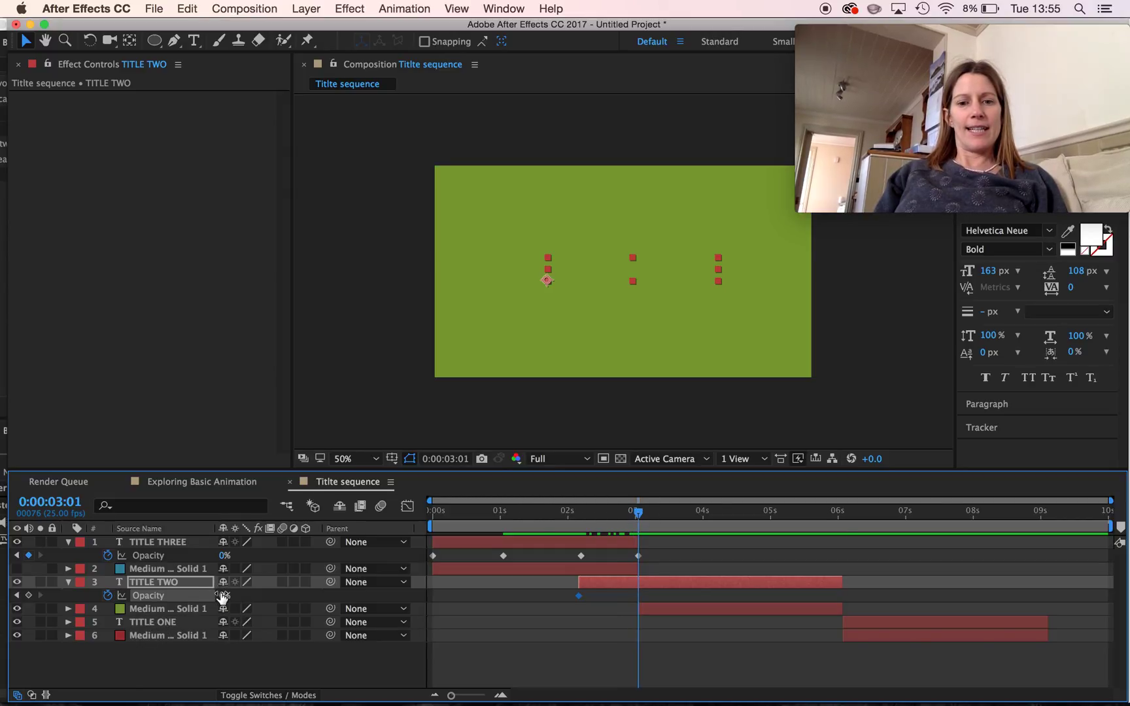
{"action": "left_click_drag", "start_coordinate": [223, 597], "coordinate": [411, 598]}
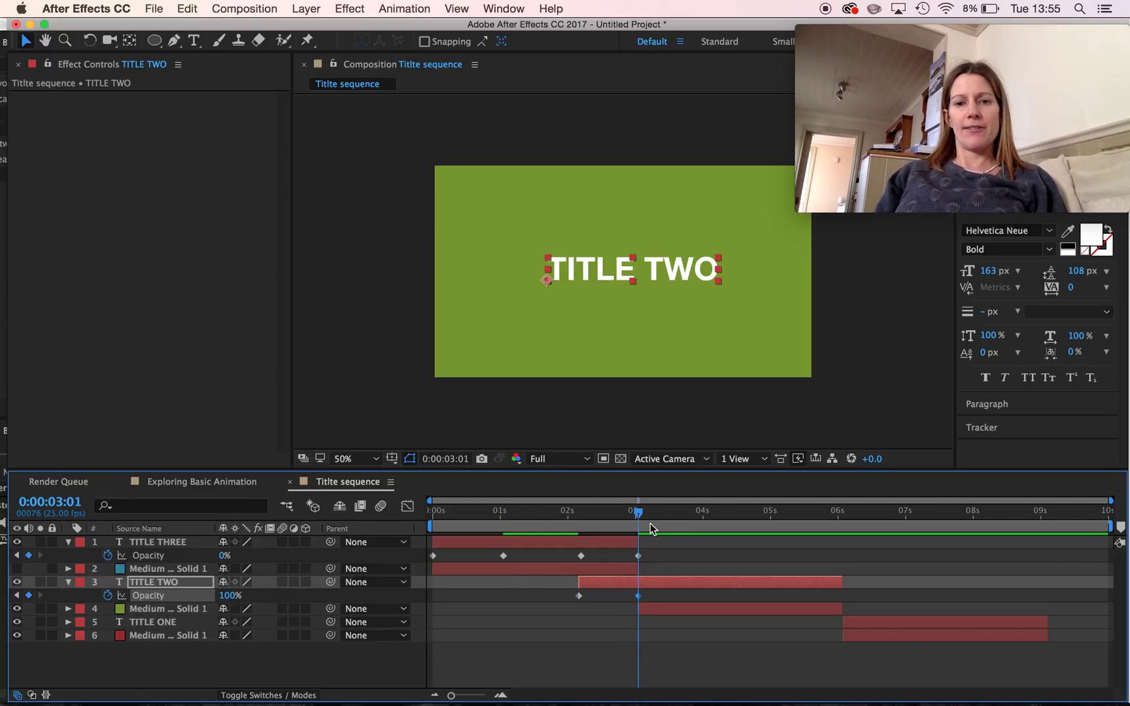
Preview the crossfade from 0:00:01:01, then at 0:00:02:15 nudge TITLE TWO up to line up with TITLE THREE
{"action": "left_click_drag", "start_coordinate": [635, 513], "coordinate": [503, 516]}
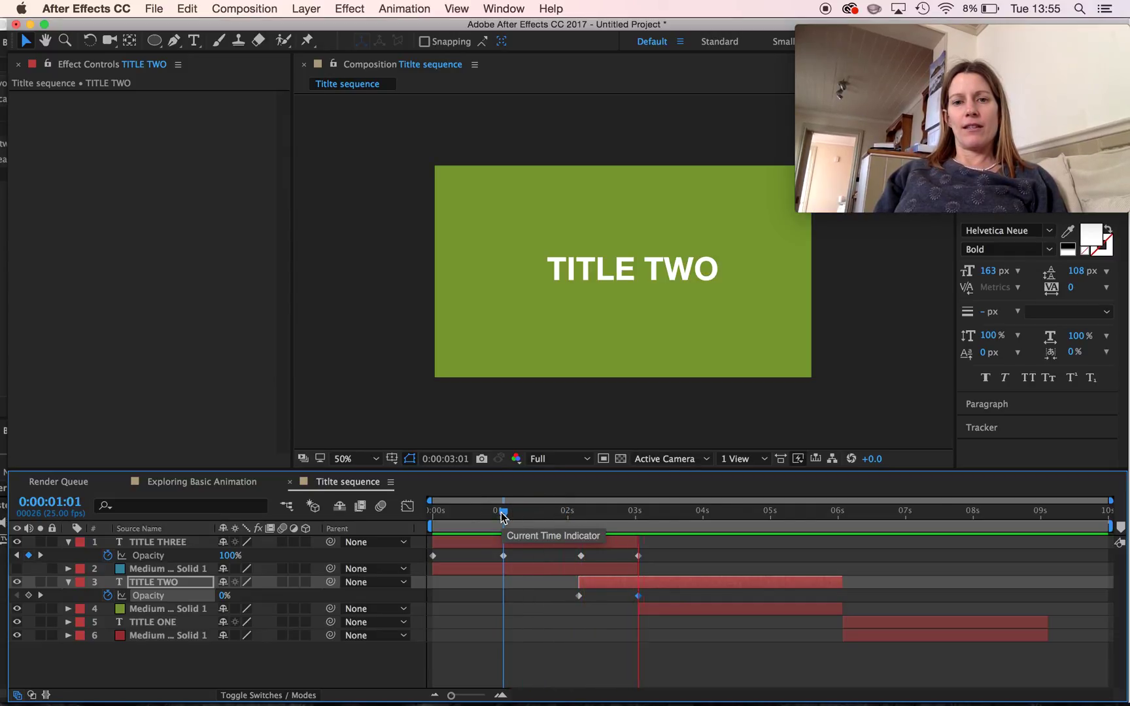
{"action": "left_click_drag", "start_coordinate": [502, 517], "coordinate": [608, 518]}
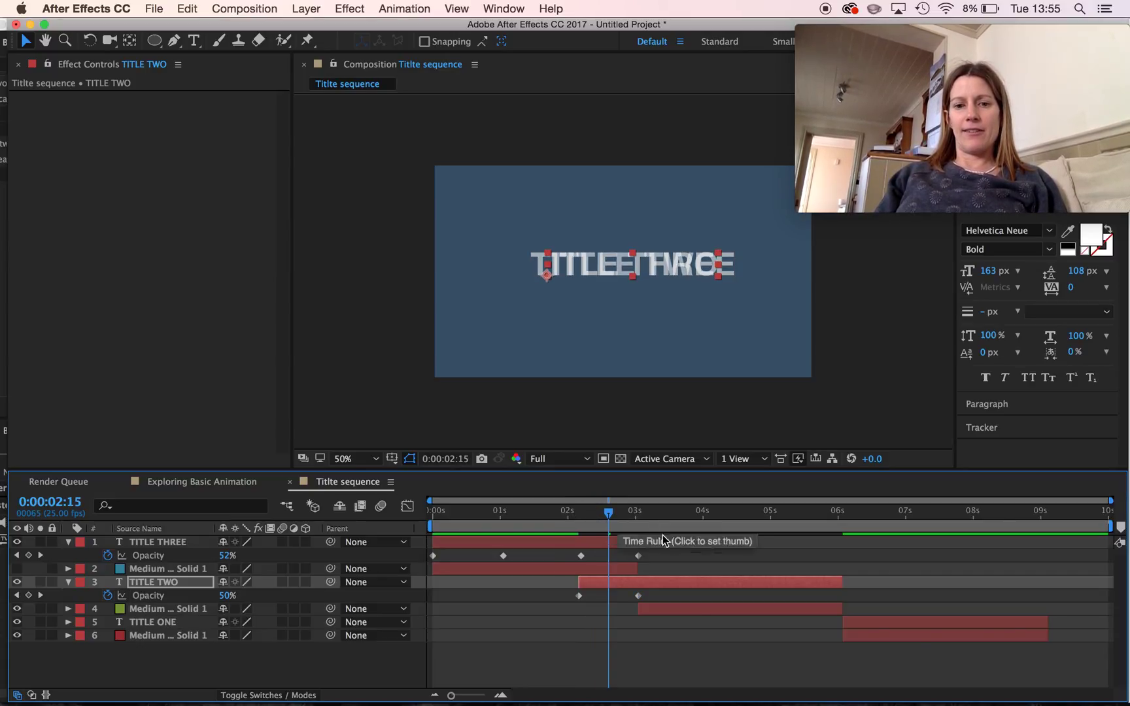
Replay the crossfade from 0:00:01:07, show the blue solid beneath TITLE THREE again, and park the playhead at 0:00:02:14
{"action": "left_click", "coordinate": [516, 512]}
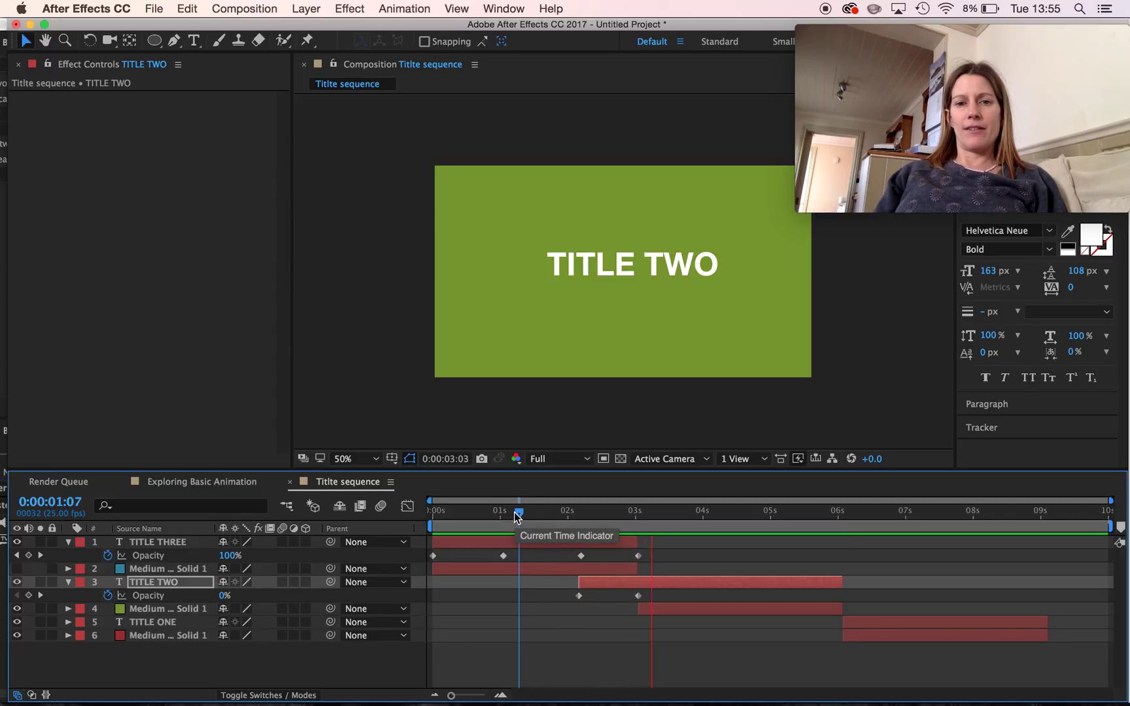
{"action": "left_click_drag", "start_coordinate": [697, 515], "coordinate": [523, 538]}
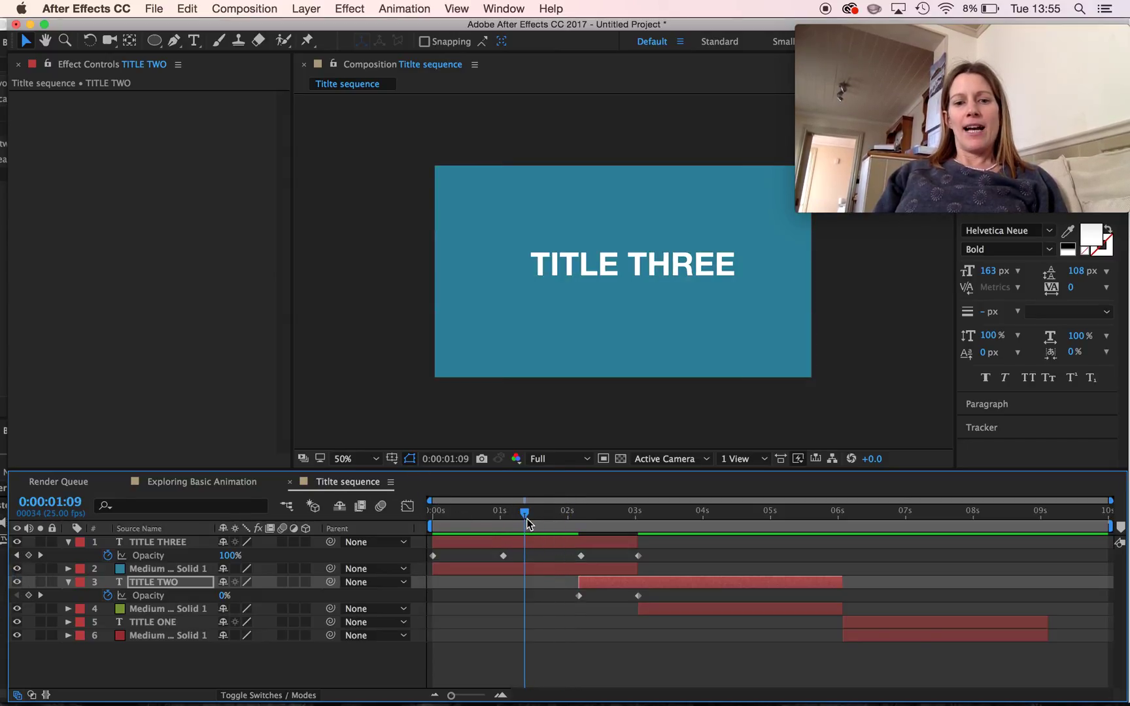
{"action": "left_click_drag", "start_coordinate": [527, 523], "coordinate": [607, 544]}
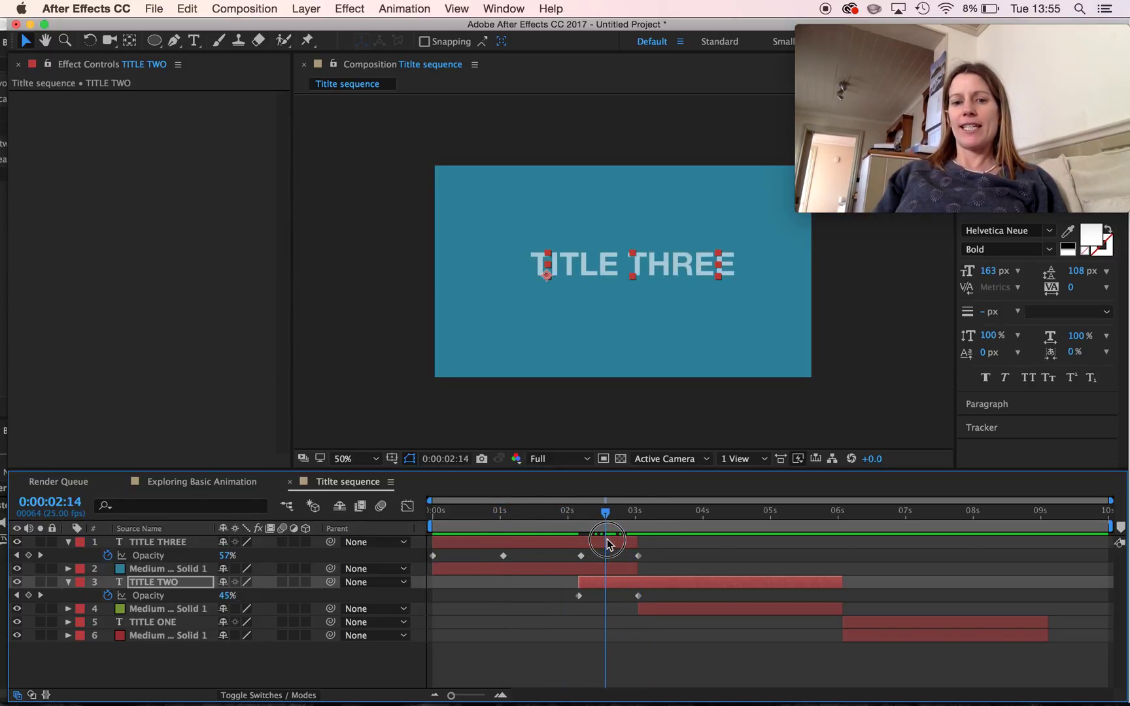
{"action": "left_click", "coordinate": [139, 612]}
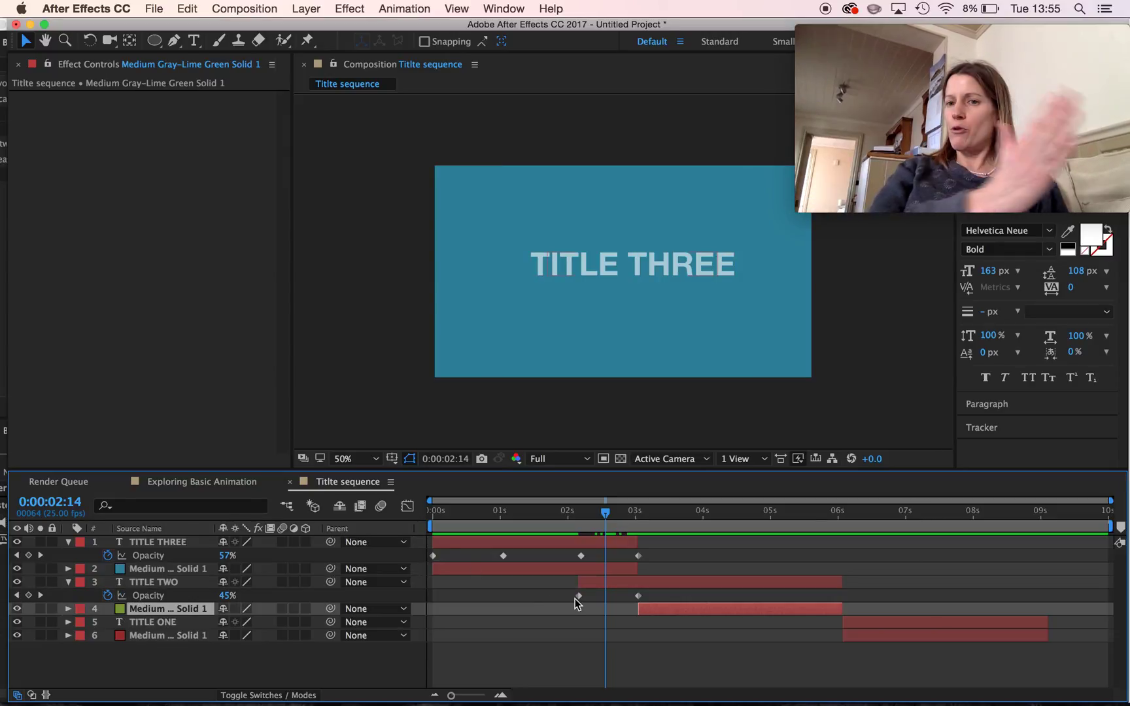
{"action": "left_click_drag", "start_coordinate": [609, 519], "coordinate": [584, 520]}
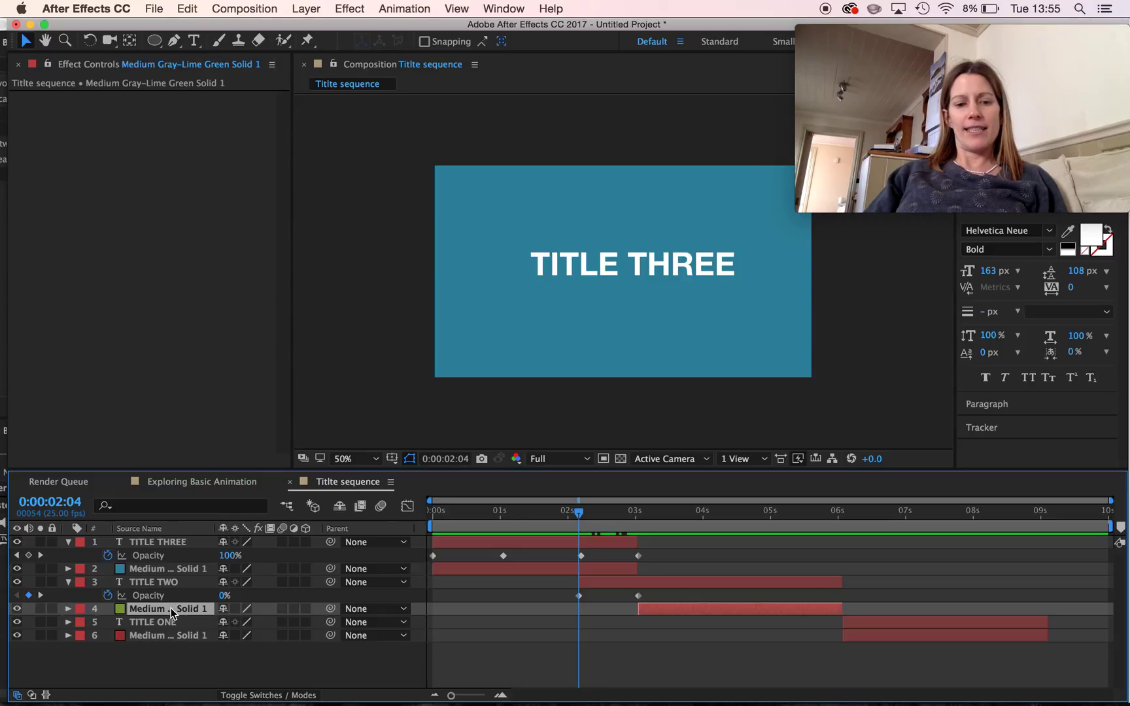
{"action": "key", "text": "s"}
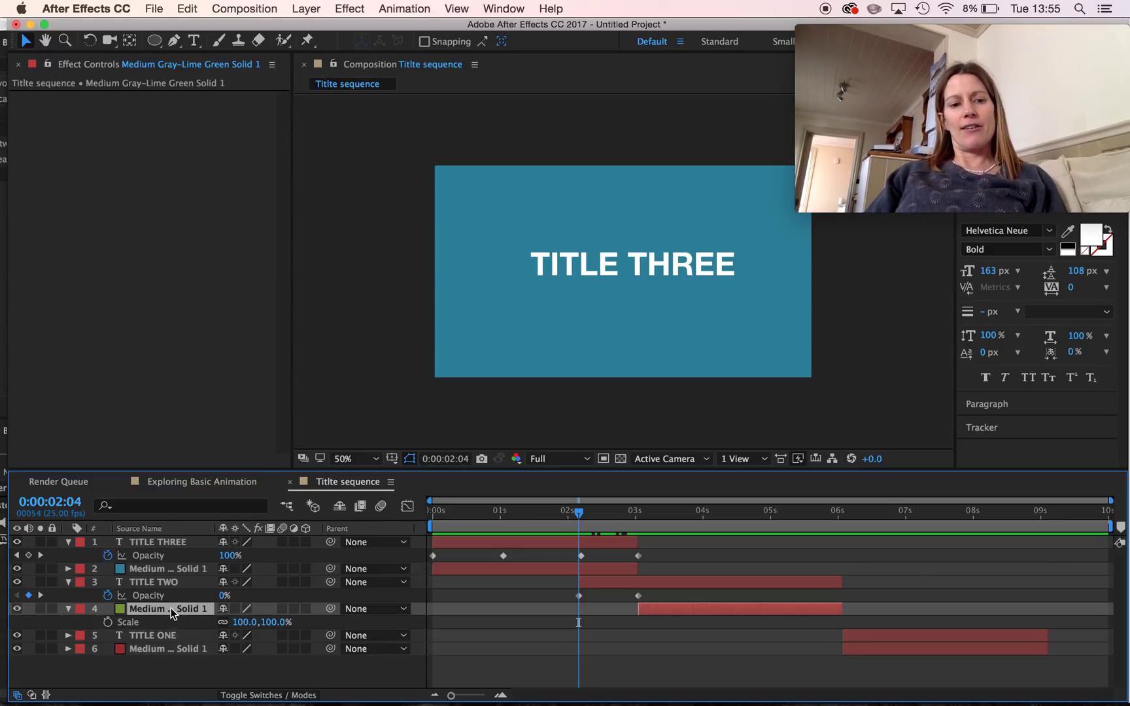
{"action": "left_click", "coordinate": [603, 520]}
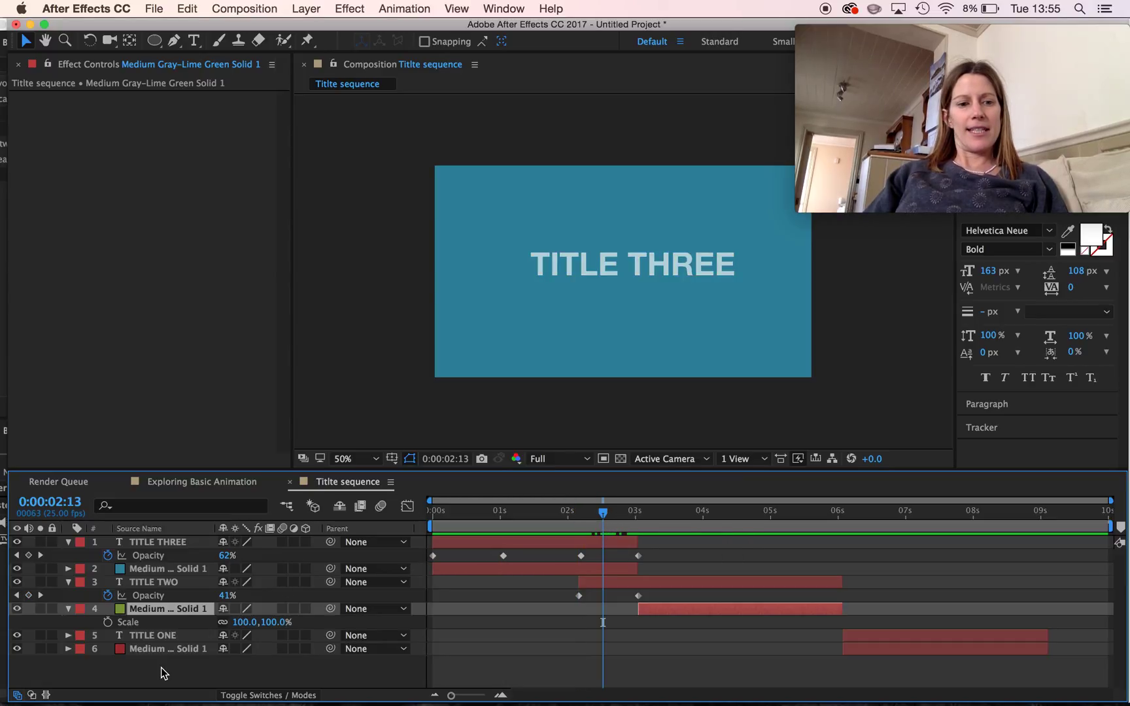
{"action": "left_click", "coordinate": [68, 608]}
Reveal the blue solid's Scale property and move its anchor point to the middle of the solid's left edge
{"action": "left_click", "coordinate": [142, 570]}
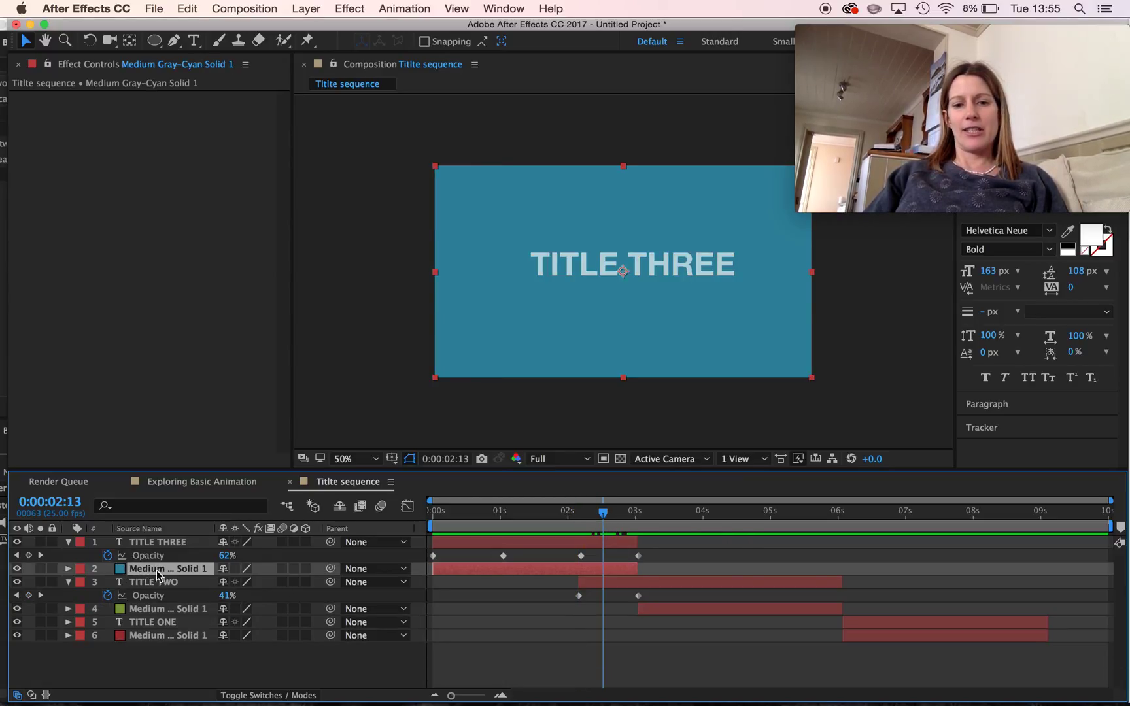
{"action": "key", "text": "s"}
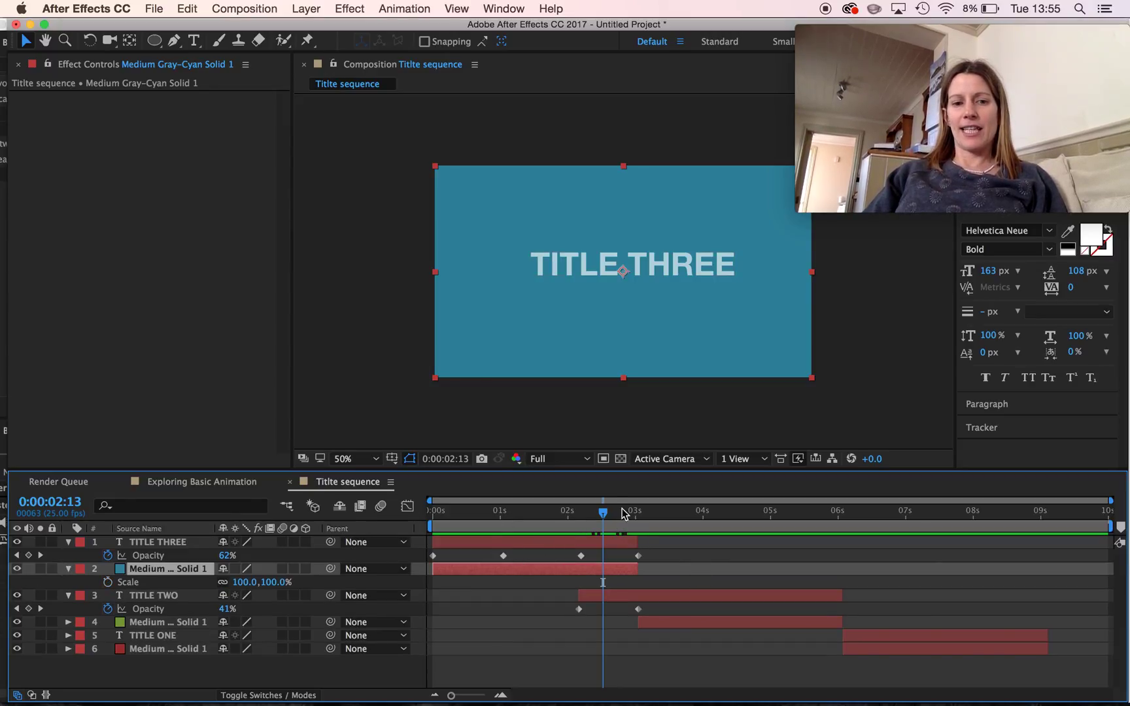
{"action": "left_click", "coordinate": [130, 41]}
{"action": "left_click_drag", "start_coordinate": [621, 270], "coordinate": [473, 273]}
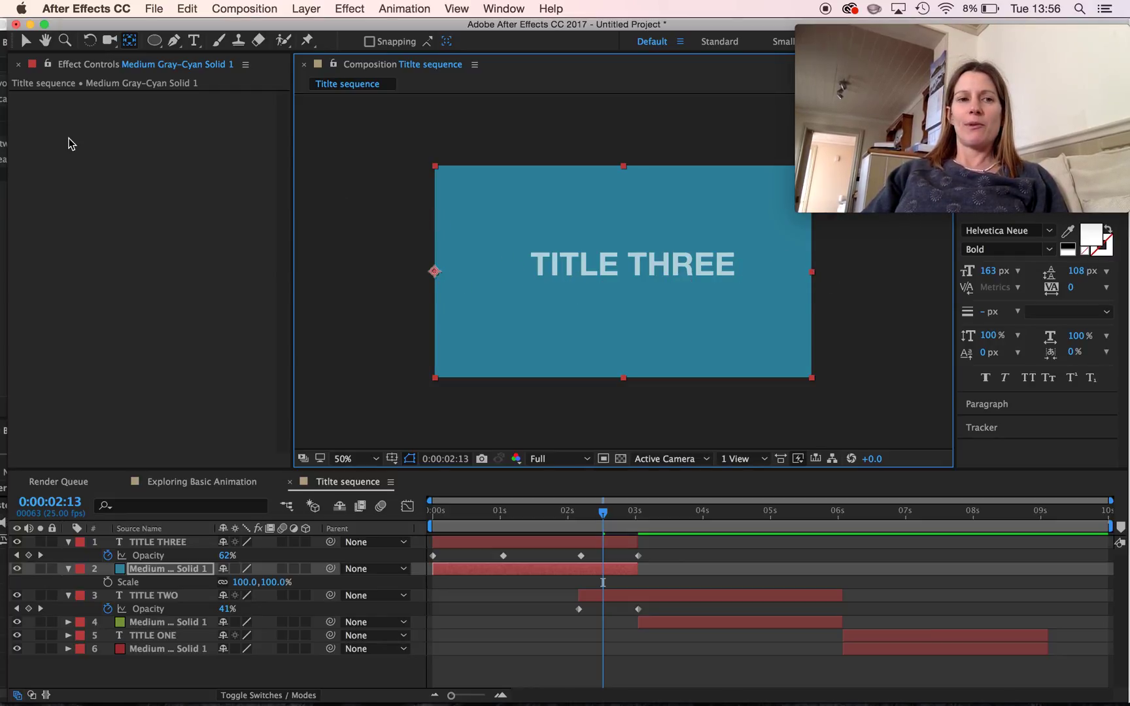
{"action": "left_click", "coordinate": [24, 46]}
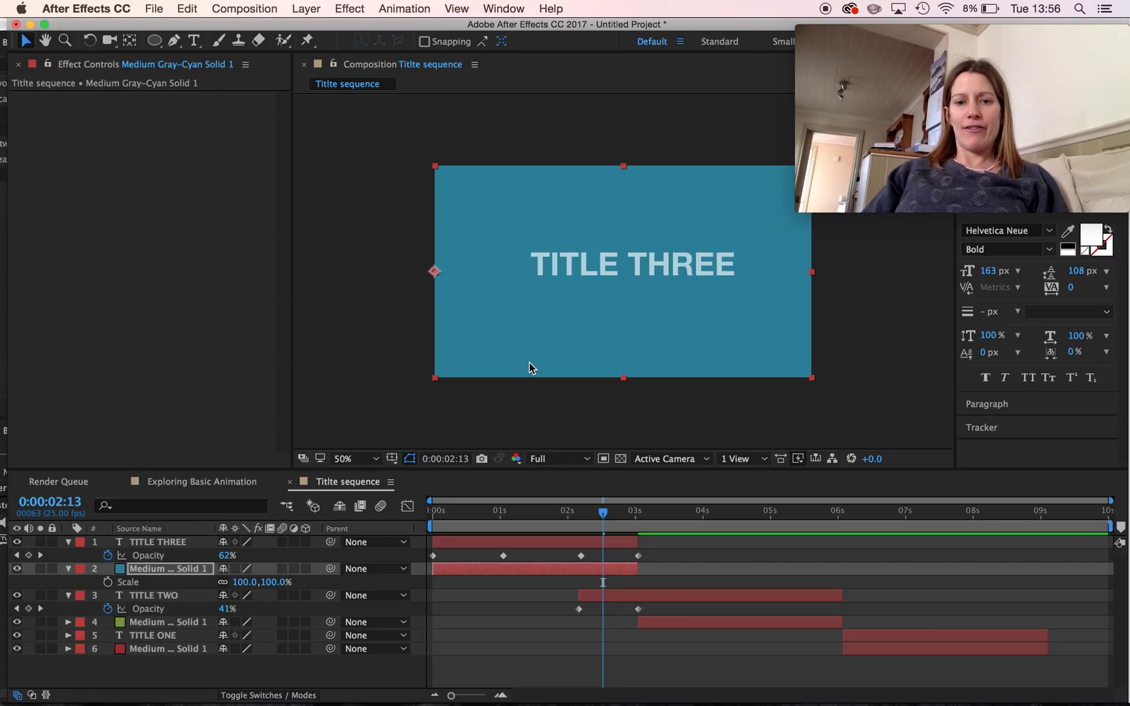
Animate the blue solid's Scale from 100% at 0:00:02:04 to a horizontal scale of about -0.4% at 0:00:03:00, keeping 100% height
{"action": "left_click_drag", "start_coordinate": [603, 519], "coordinate": [579, 520]}
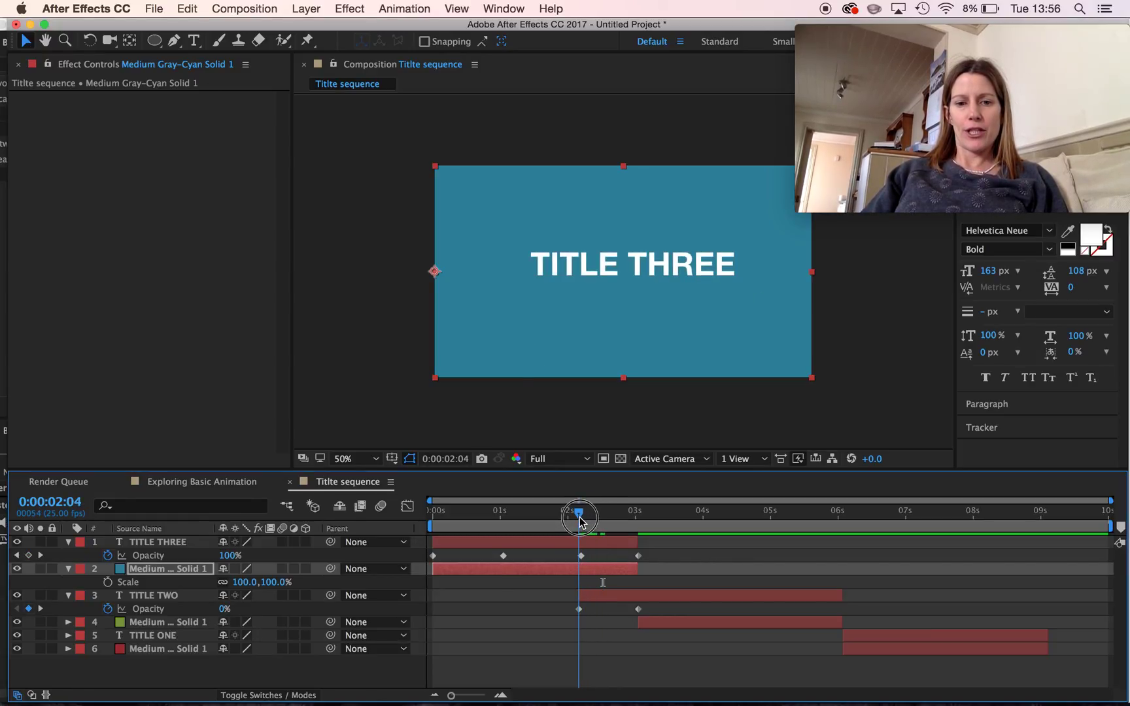
{"action": "left_click", "coordinate": [108, 582]}
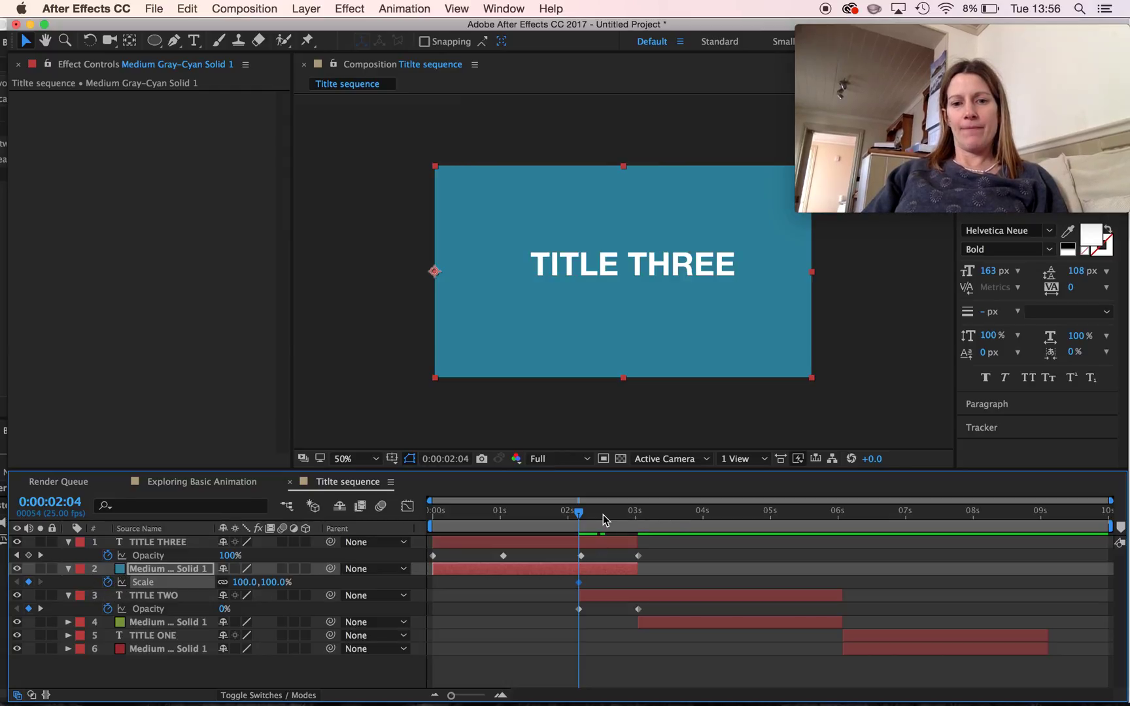
{"action": "left_click_drag", "start_coordinate": [578, 519], "coordinate": [635, 519]}
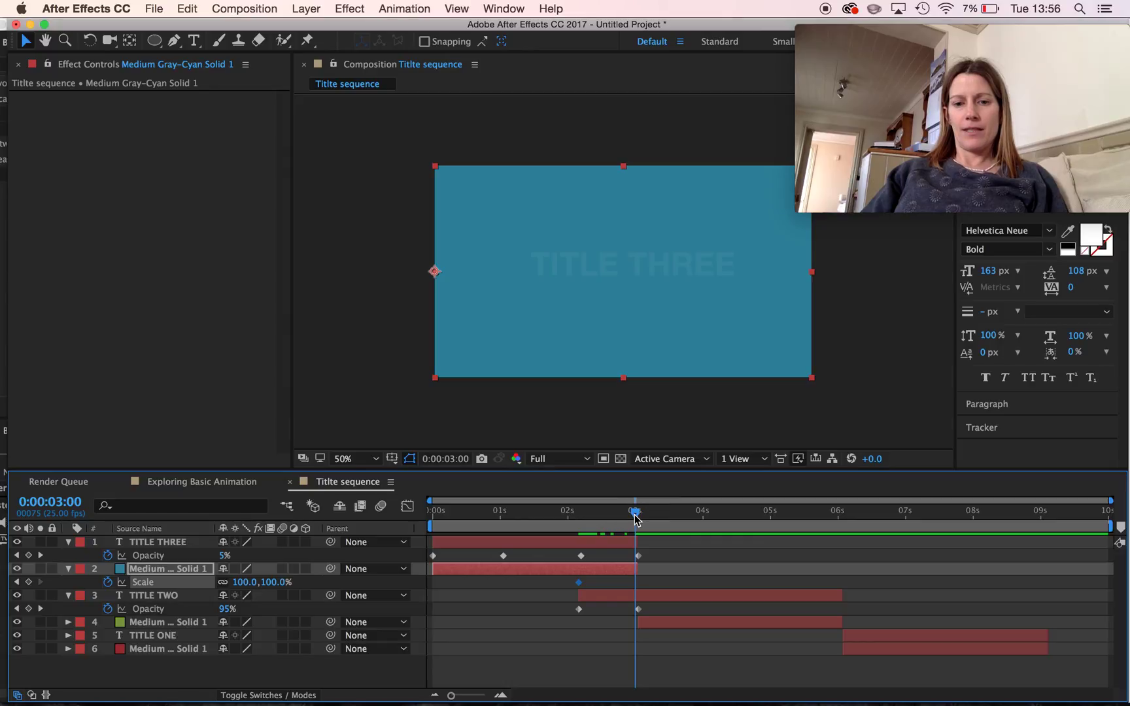
{"action": "left_click", "coordinate": [17, 582]}
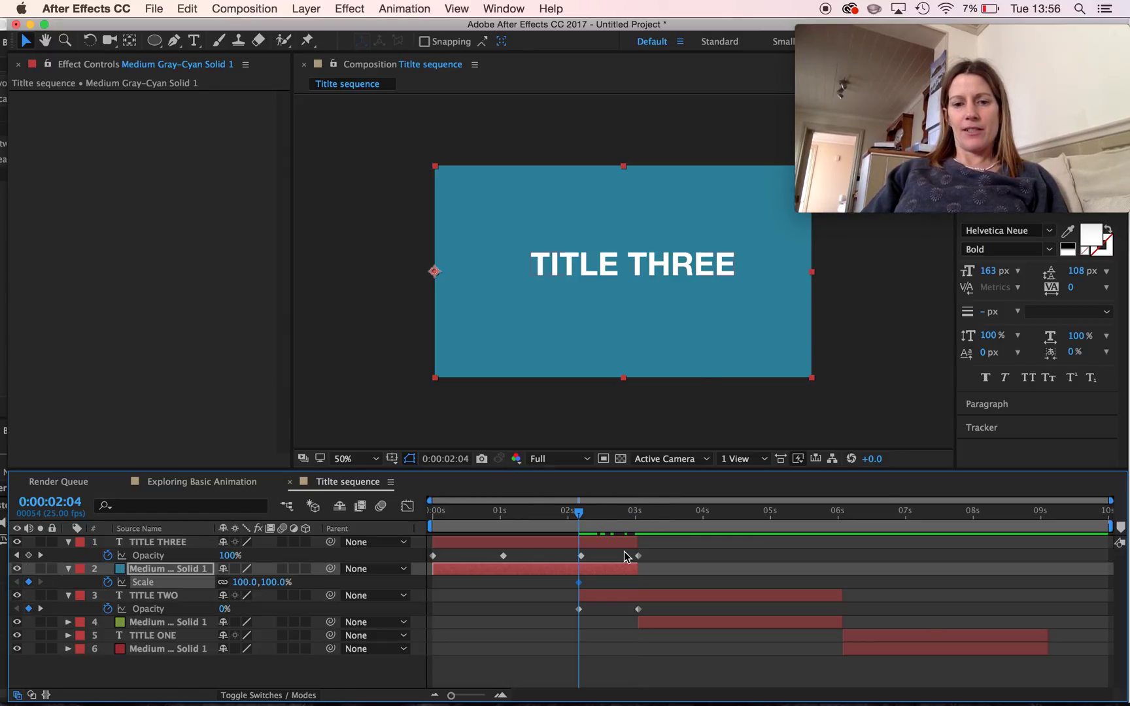
{"action": "left_click_drag", "start_coordinate": [579, 514], "coordinate": [639, 516]}
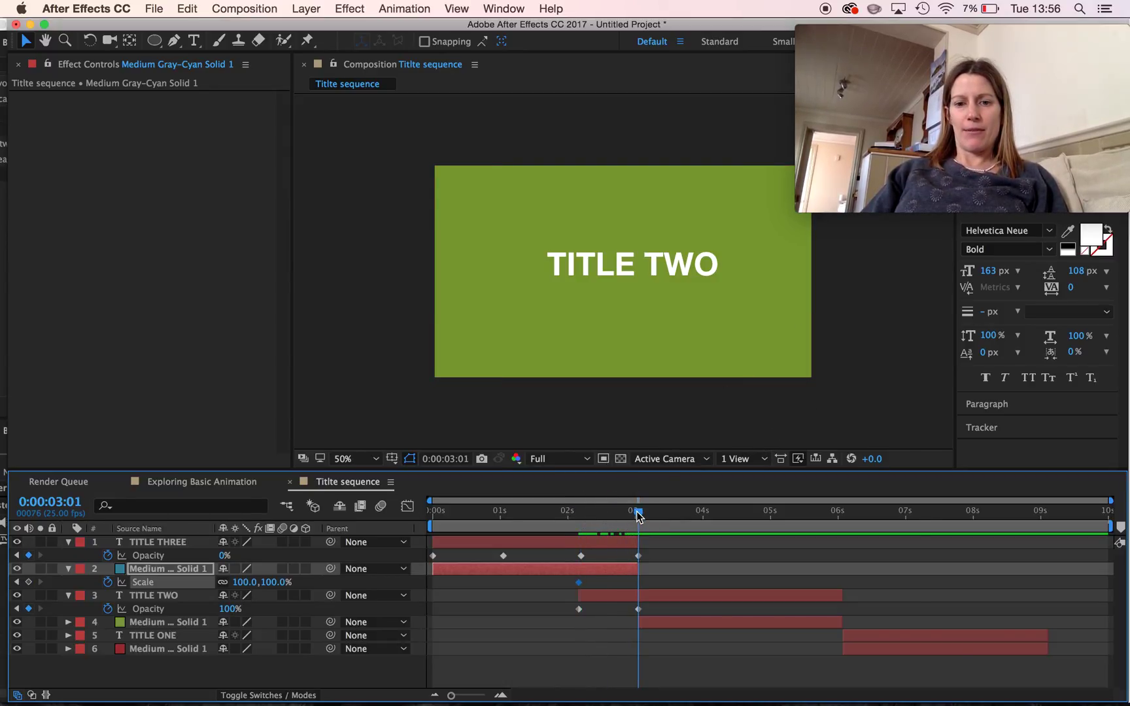
{"action": "left_click", "coordinate": [636, 514]}
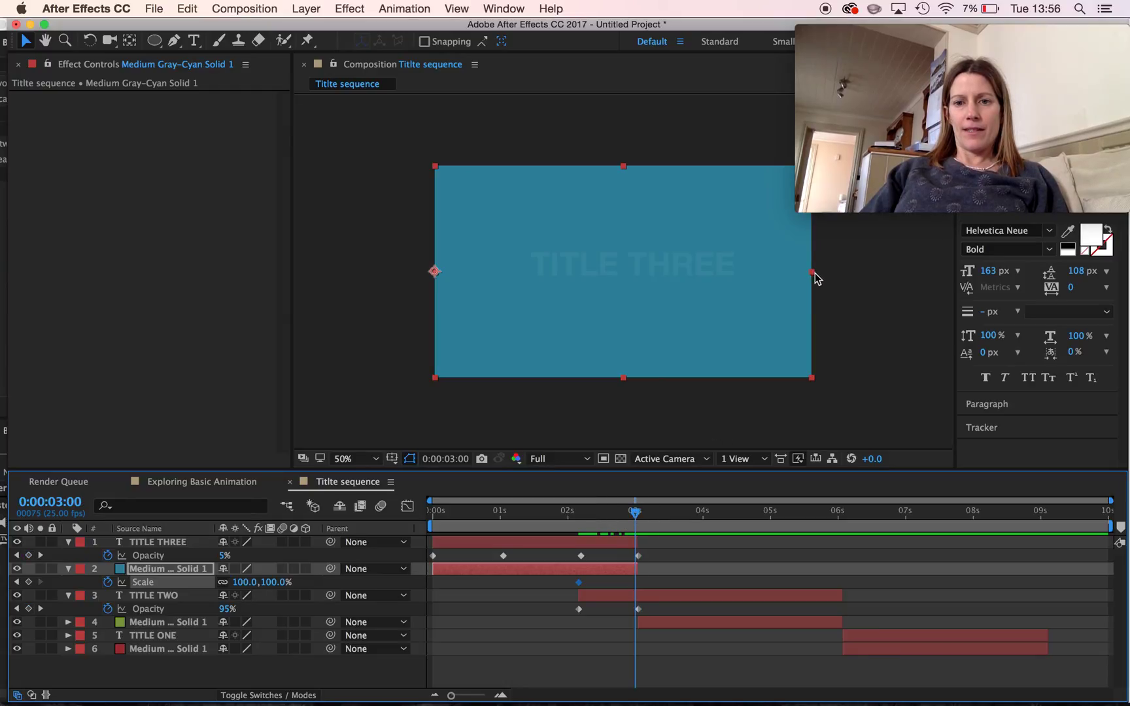
{"action": "left_click_drag", "start_coordinate": [812, 277], "coordinate": [433, 295]}
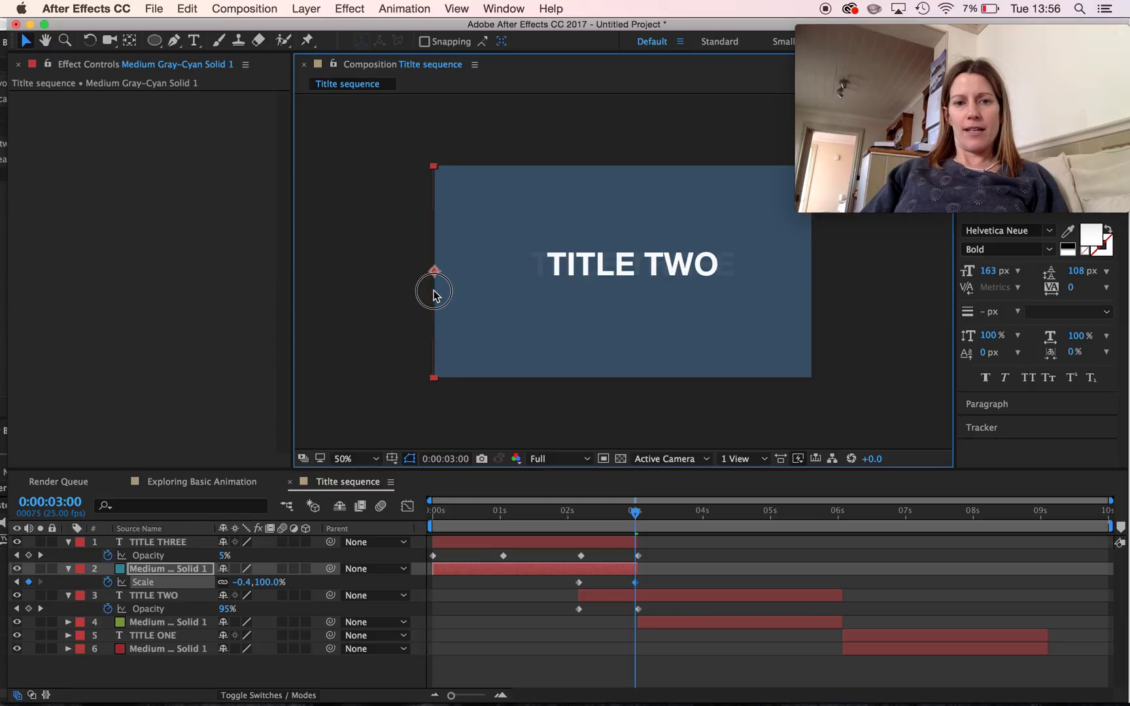
Preview the blue solid's wipe from the start of the sequence and stop playback at 0:00:04:03
{"action": "left_click_drag", "start_coordinate": [635, 520], "coordinate": [404, 524]}
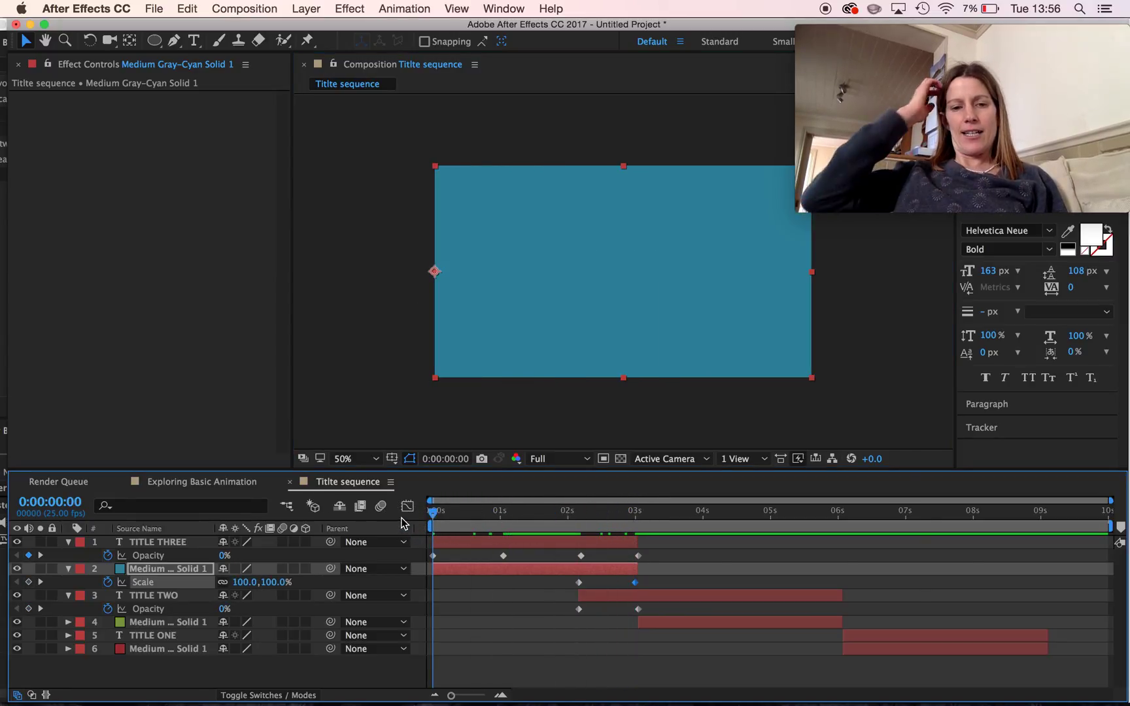
{"action": "key", "text": "space"}
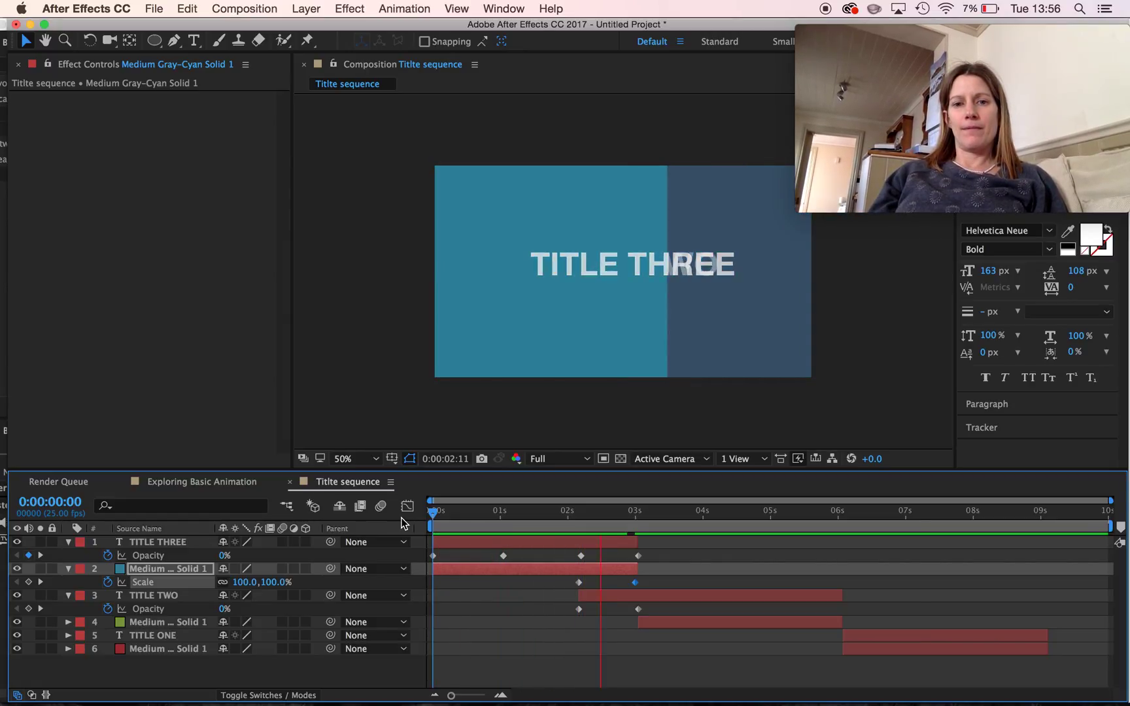
{"action": "key", "text": "space"}
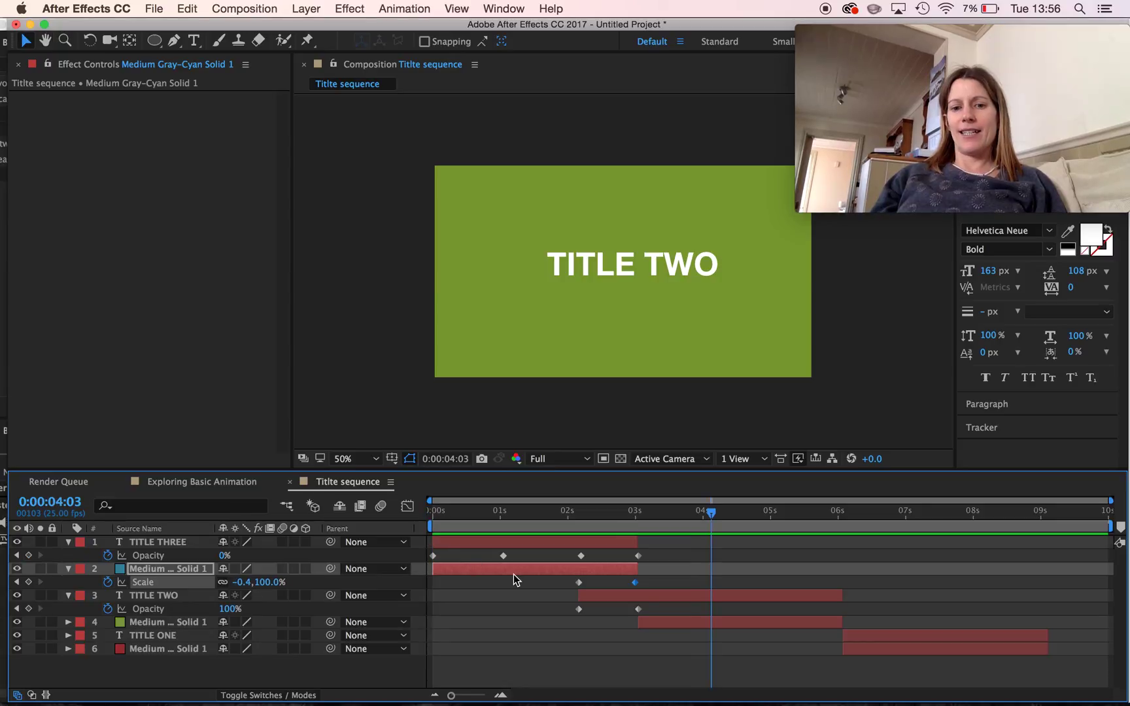
Delay the start of the blue solid's wipe by moving its first Scale keyframe to about 0:00:02:10
{"action": "left_click", "coordinate": [598, 596]}
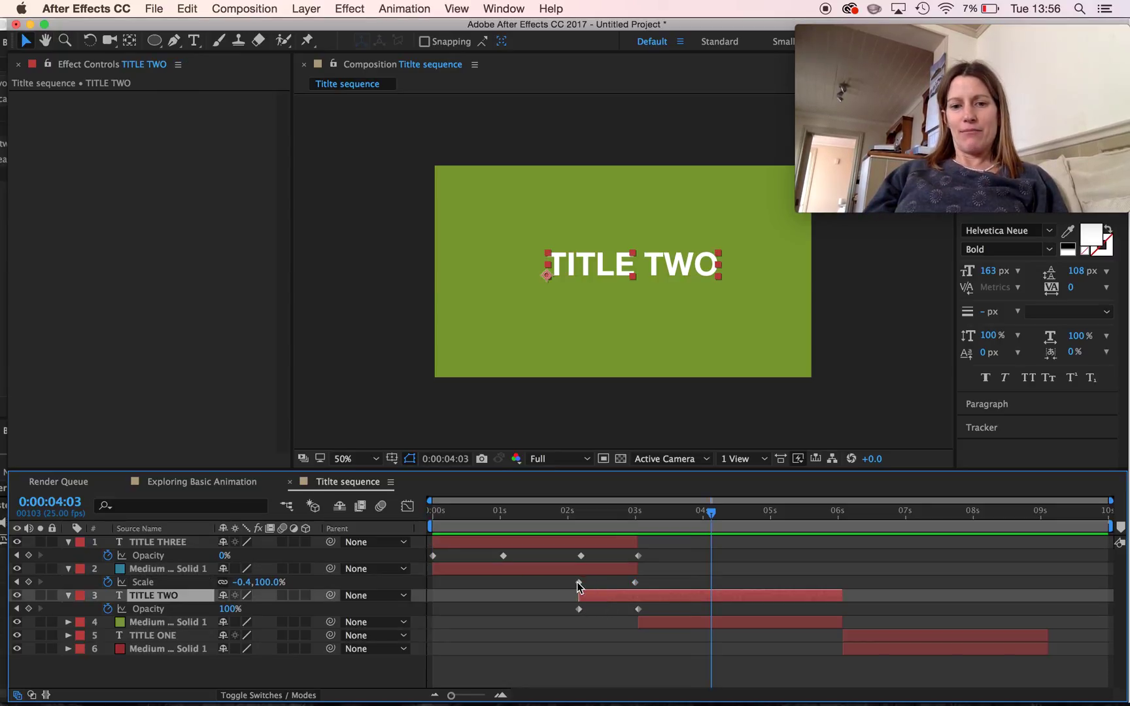
{"action": "left_click", "coordinate": [578, 583]}
{"action": "left_click", "coordinate": [593, 585]}
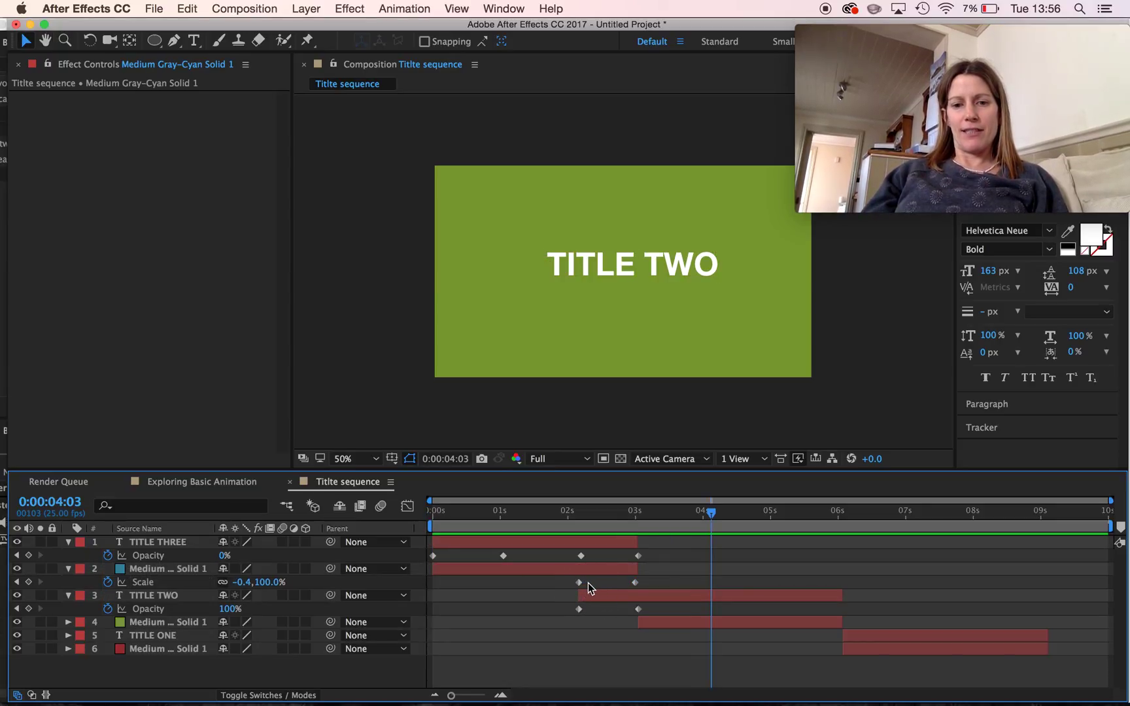
{"action": "left_click_drag", "start_coordinate": [578, 583], "coordinate": [595, 582]}
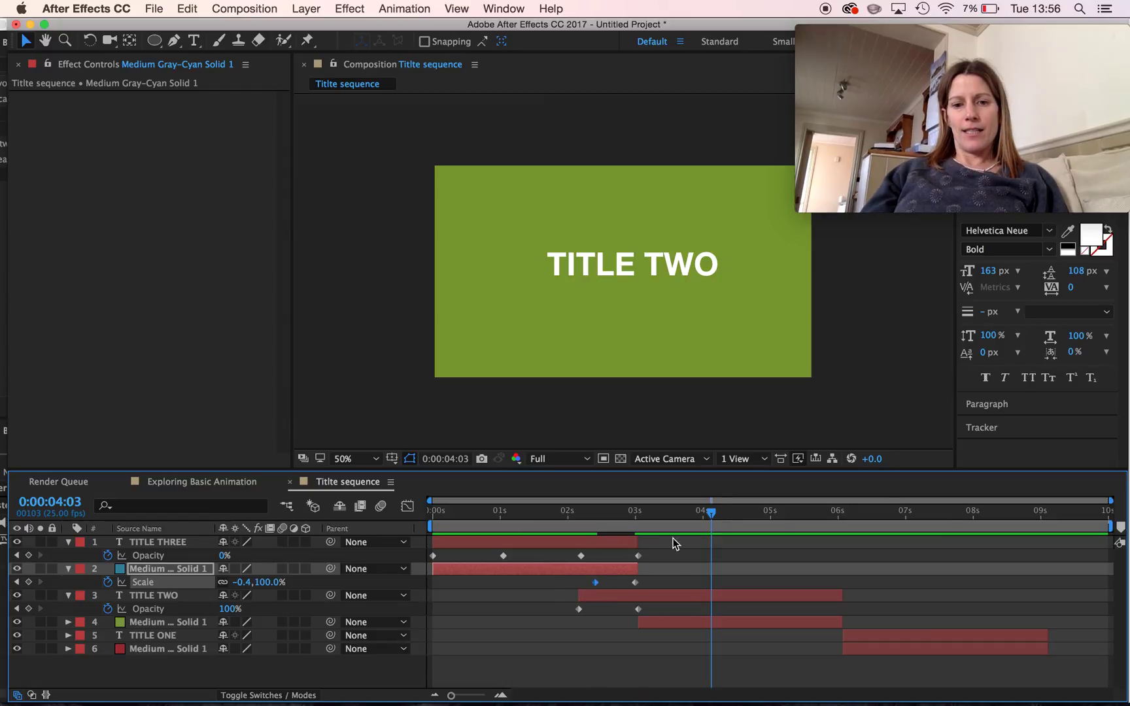
Preview the adjusted wipe from the start of the sequence, then replay it from 0:00:01:01
{"action": "left_click_drag", "start_coordinate": [713, 515], "coordinate": [414, 511]}
{"action": "key", "text": "space"}
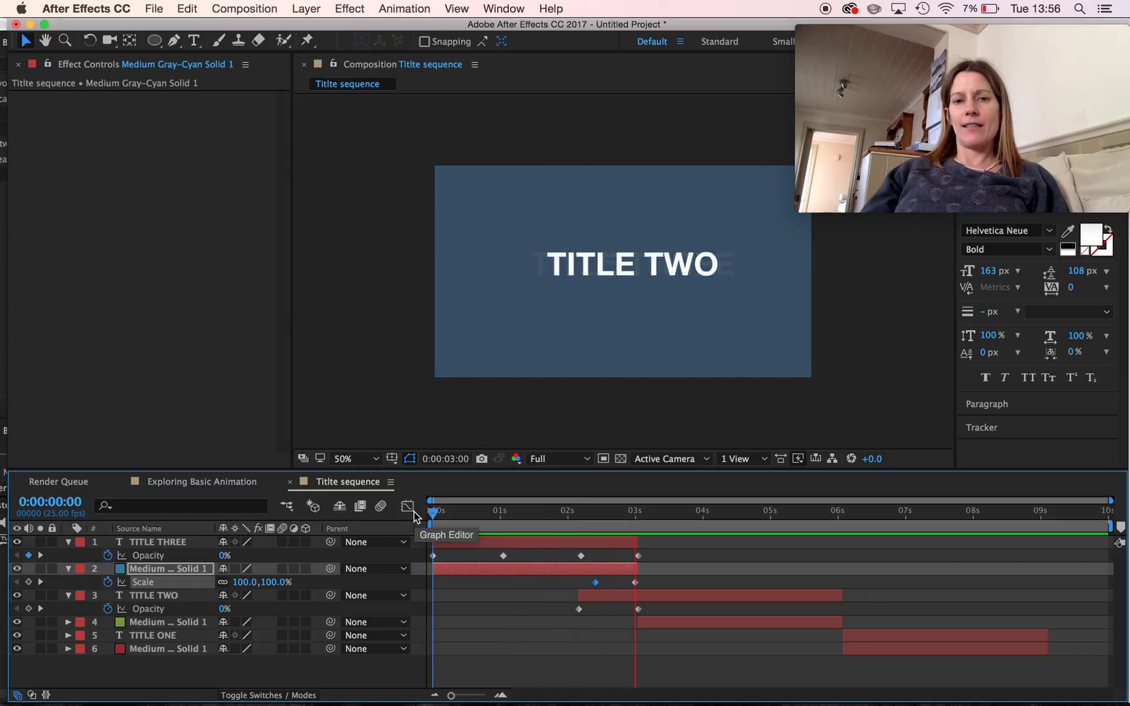
{"action": "key", "text": "space"}
{"action": "left_click_drag", "start_coordinate": [714, 512], "coordinate": [507, 516]}
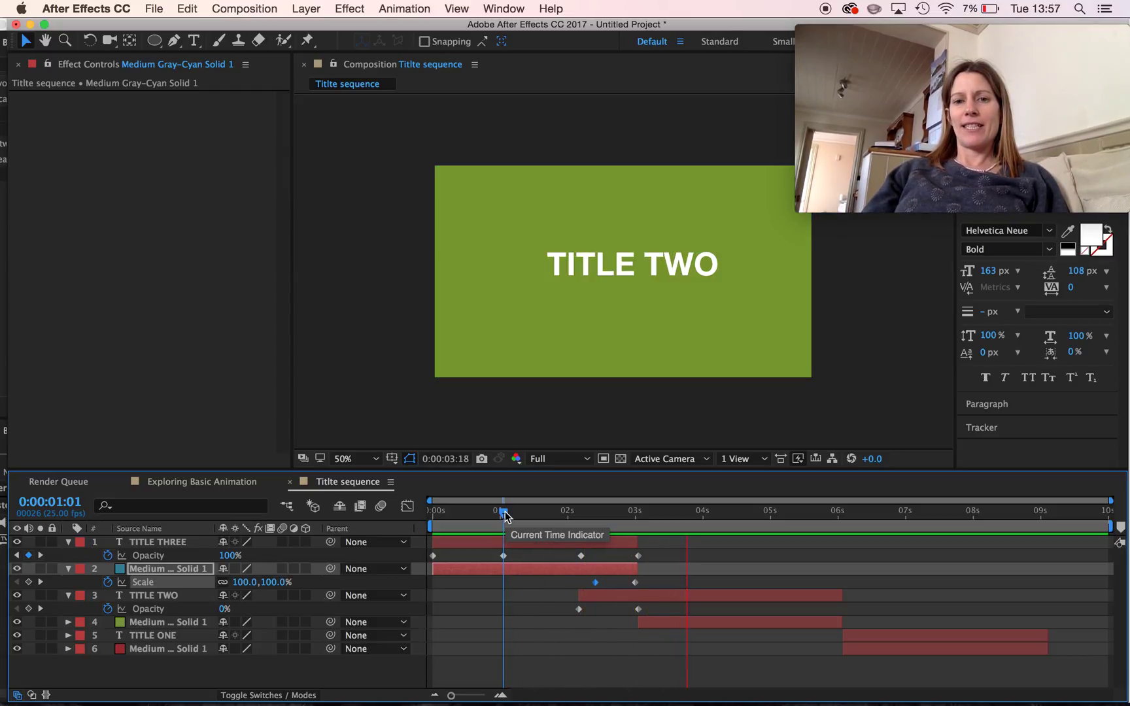
{"action": "key", "text": "space"}
Shift TITLE TWO's Opacity keyframes to 0:00:02:06 and about 0:00:02:19, and preview the fade from the start of the sequence
{"action": "left_click_drag", "start_coordinate": [653, 524], "coordinate": [629, 523]}
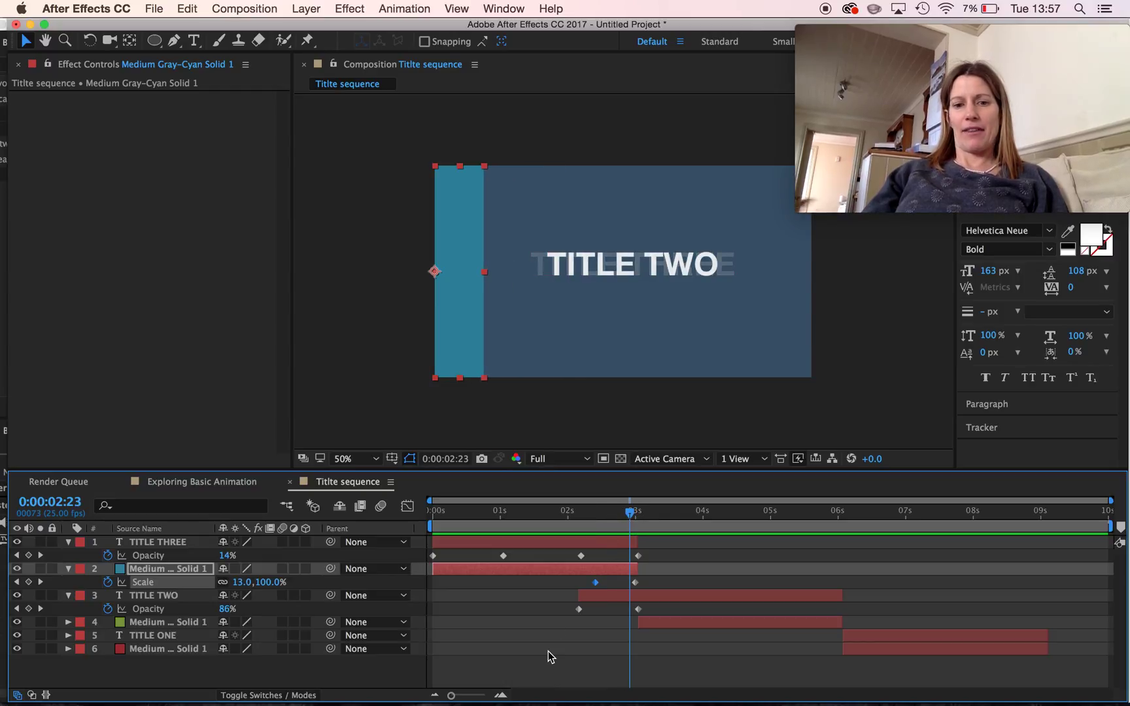
{"action": "left_click_drag", "start_coordinate": [638, 609], "coordinate": [584, 609]}
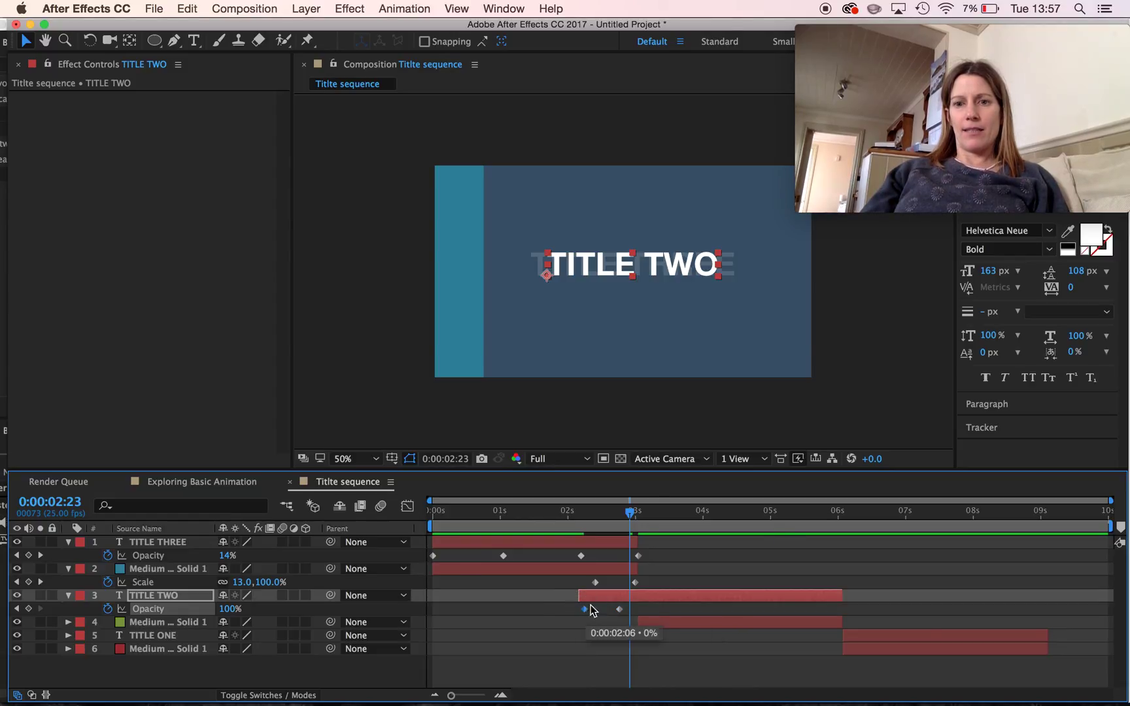
{"action": "left_click_drag", "start_coordinate": [627, 517], "coordinate": [408, 515]}
{"action": "key", "text": "space"}
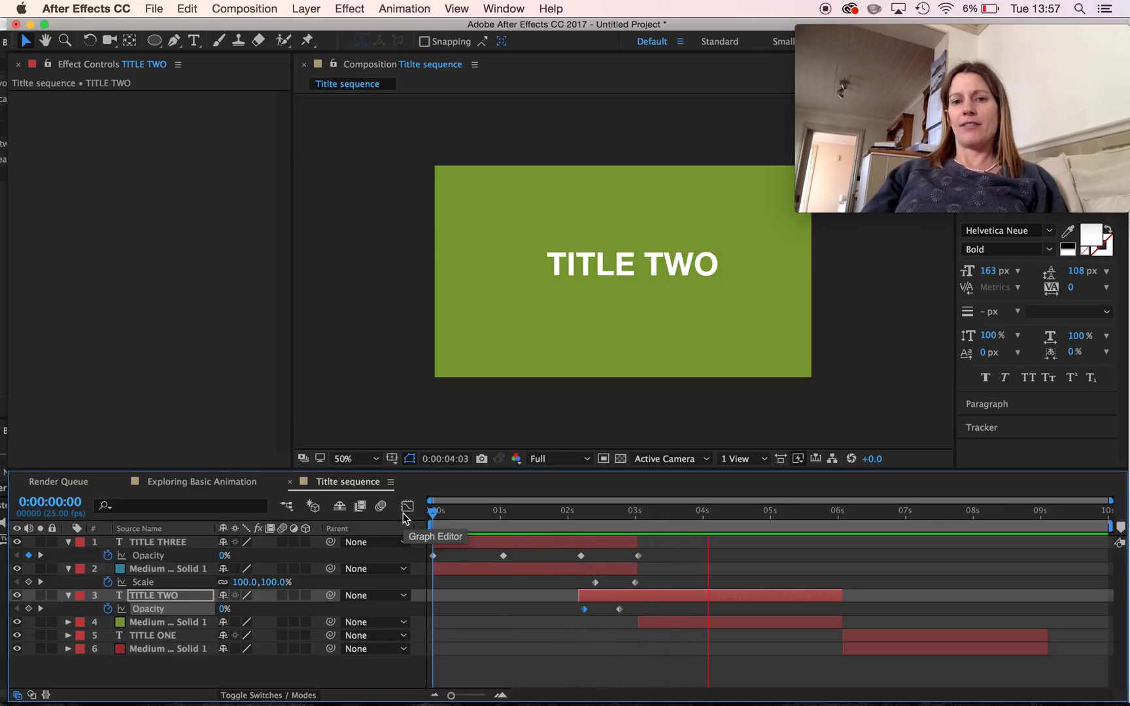
{"action": "key", "text": "space"}
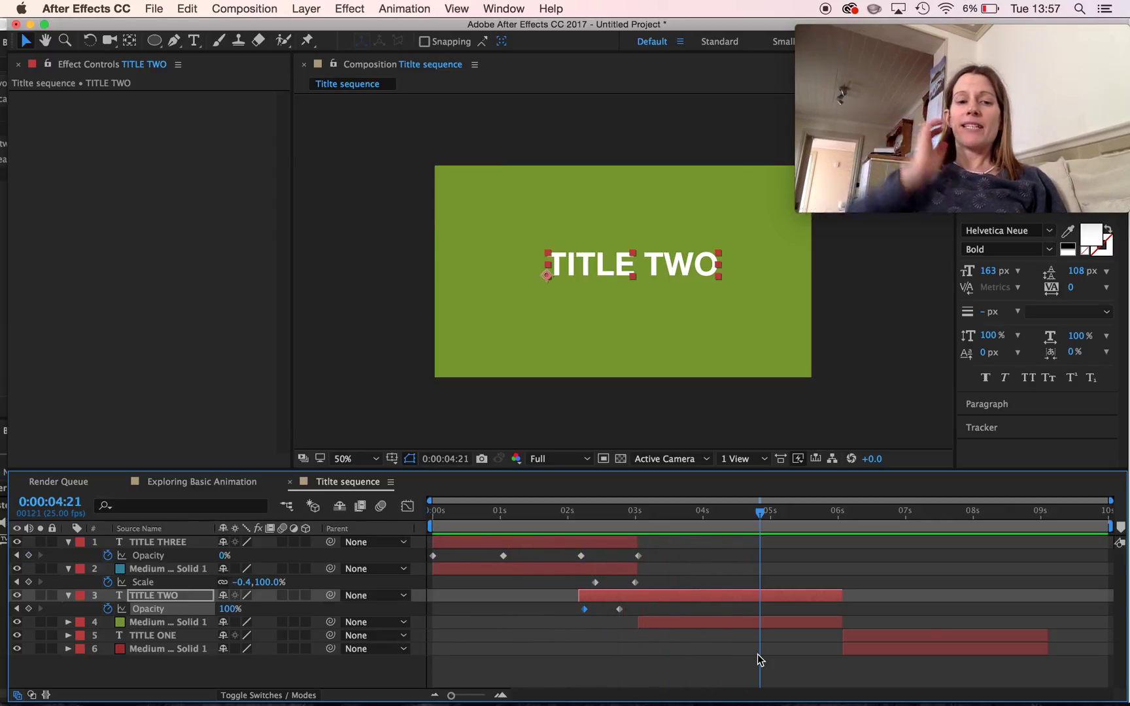
Collapse the revealed properties of TITLE TWO, the blue solid and TITLE THREE in the timeline
{"action": "left_click", "coordinate": [64, 596]}
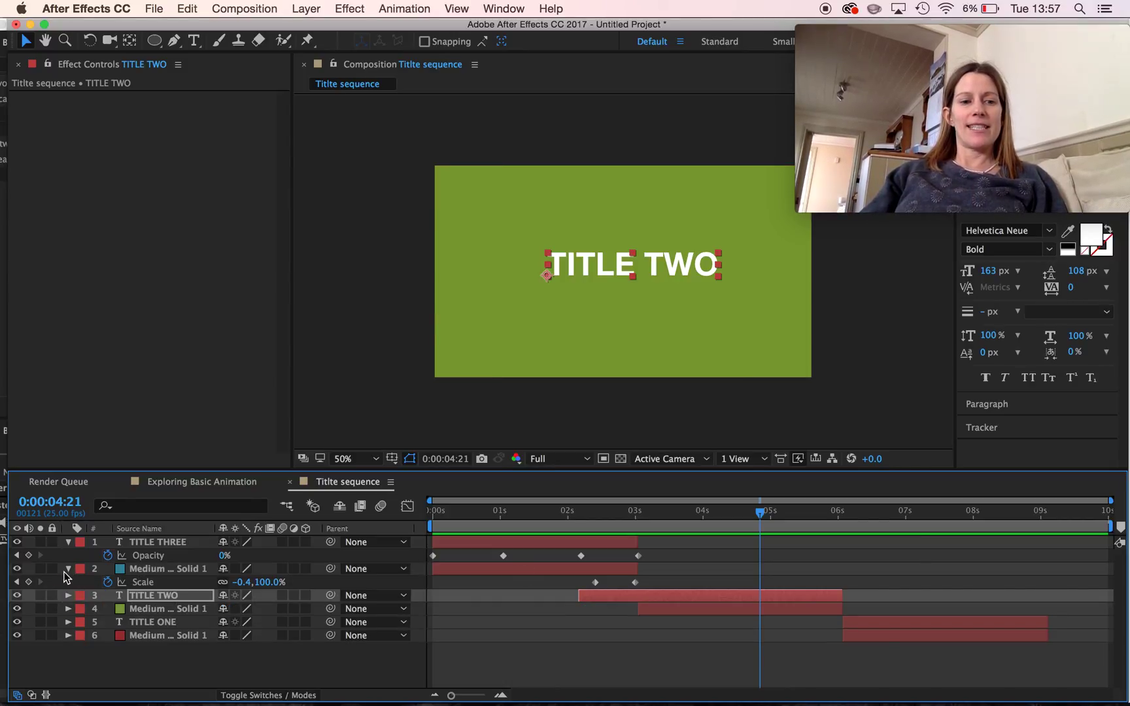
{"action": "left_click", "coordinate": [65, 570]}
{"action": "left_click", "coordinate": [67, 544]}
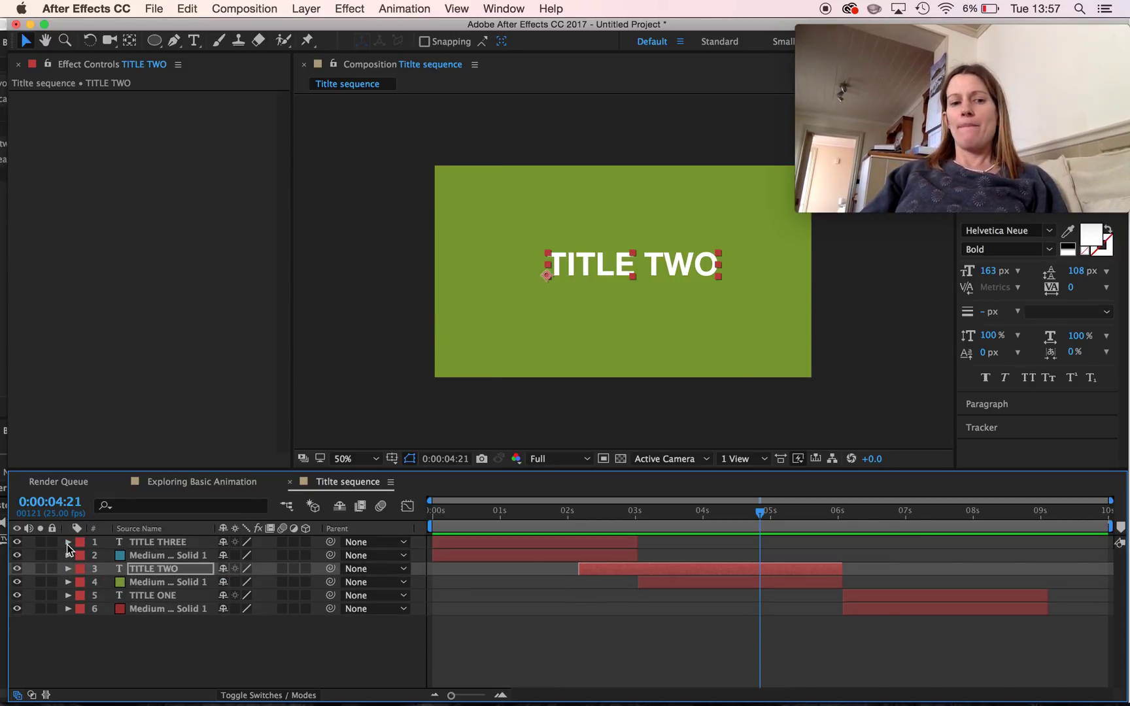
{"action": "left_click", "coordinate": [142, 583]}
{"action": "left_click", "coordinate": [142, 598]}
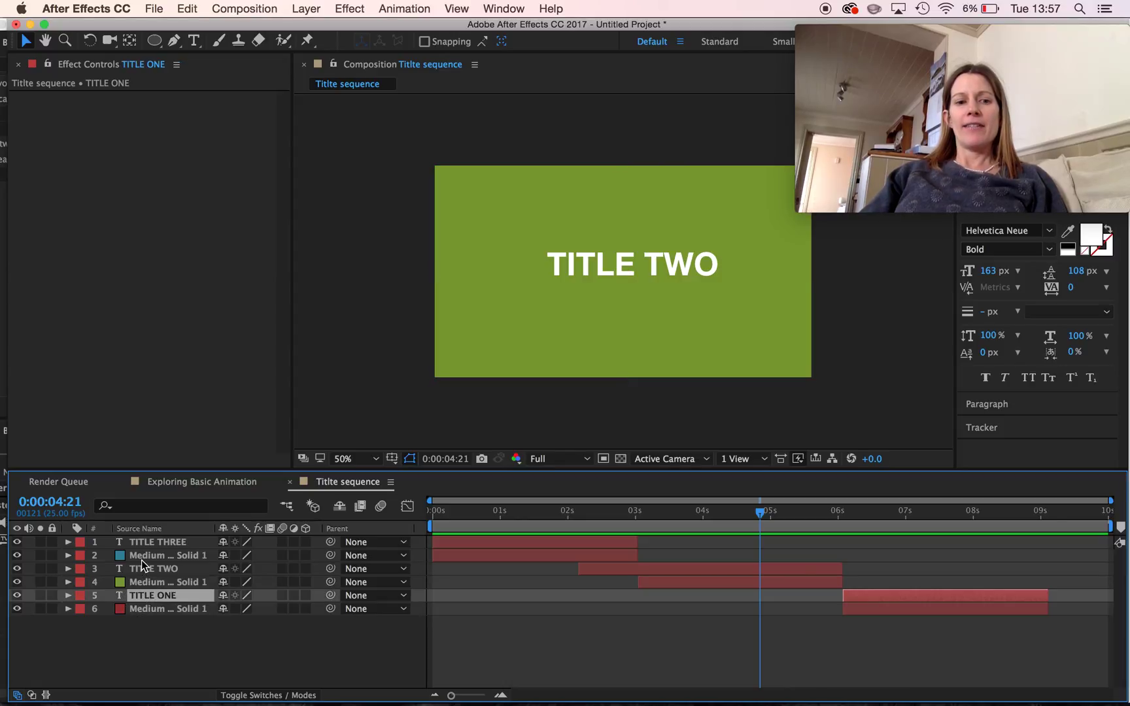
{"action": "left_click", "coordinate": [144, 573]}
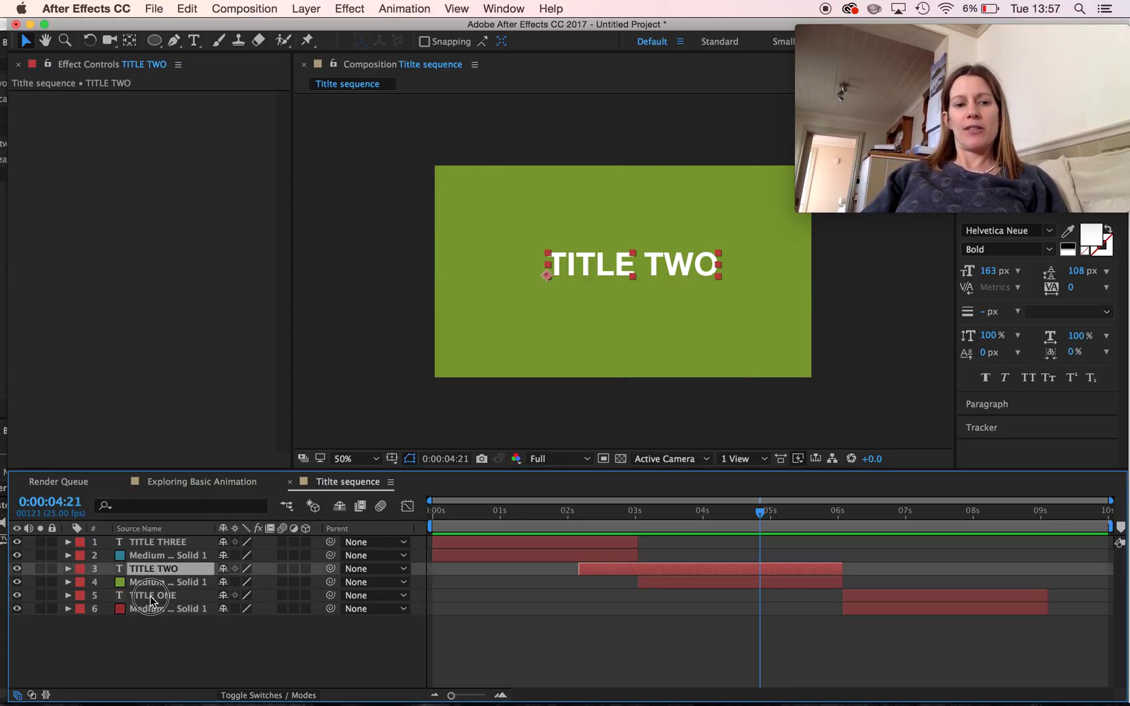
{"action": "left_click", "coordinate": [151, 597]}
Start animating TITLE TWO's Position with a keyframe at 0:00:04:15
{"action": "mouse_move", "coordinate": [759, 519]}
{"action": "left_mouse_down"}
{"action": "mouse_move", "coordinate": [631, 523]}
{"action": "mouse_move", "coordinate": [745, 533]}
{"action": "left_mouse_up"}
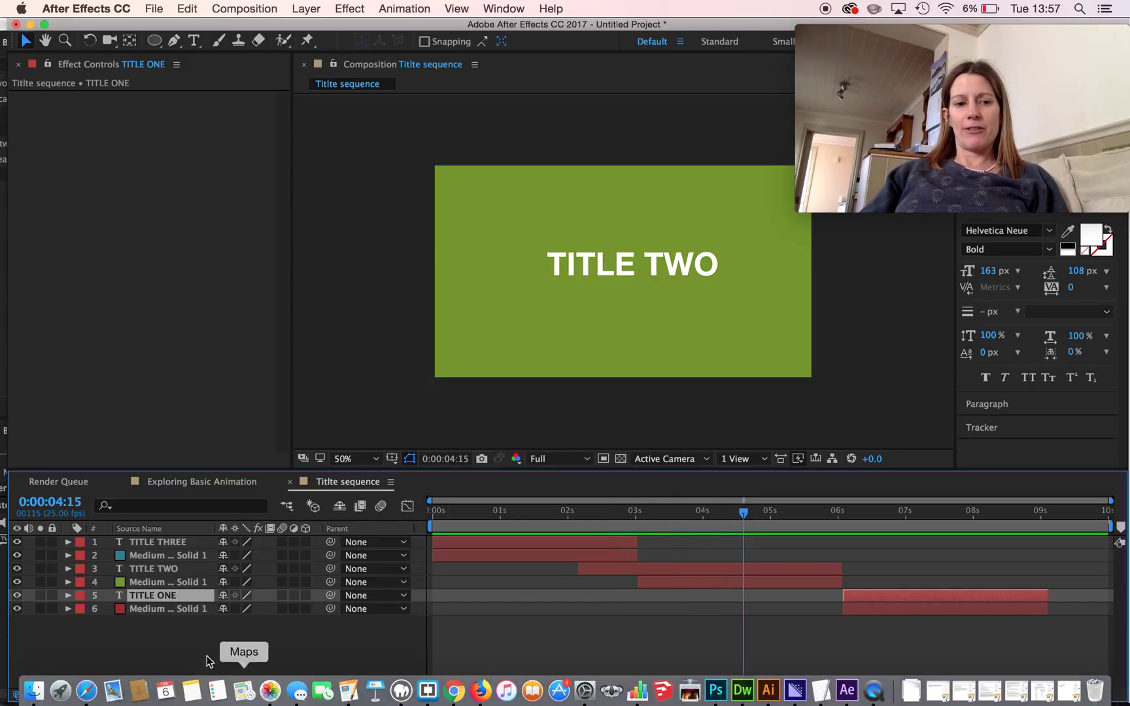
{"action": "left_click", "coordinate": [161, 568]}
{"action": "key", "text": "p"}
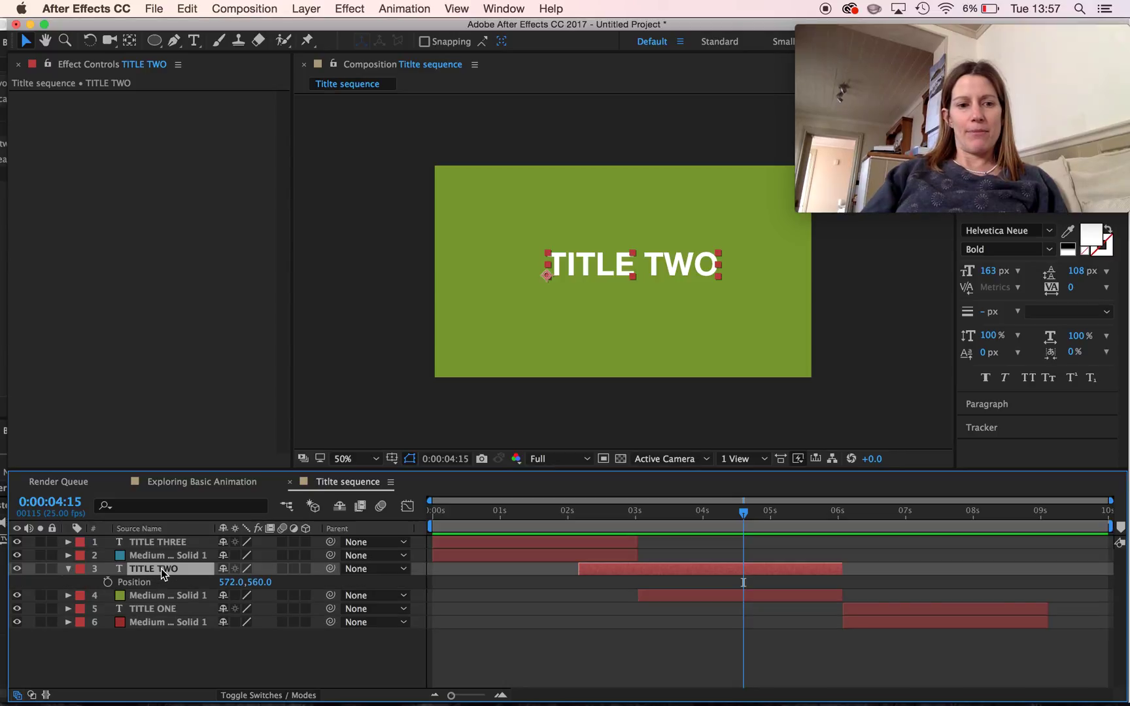
{"action": "left_click", "coordinate": [108, 582]}
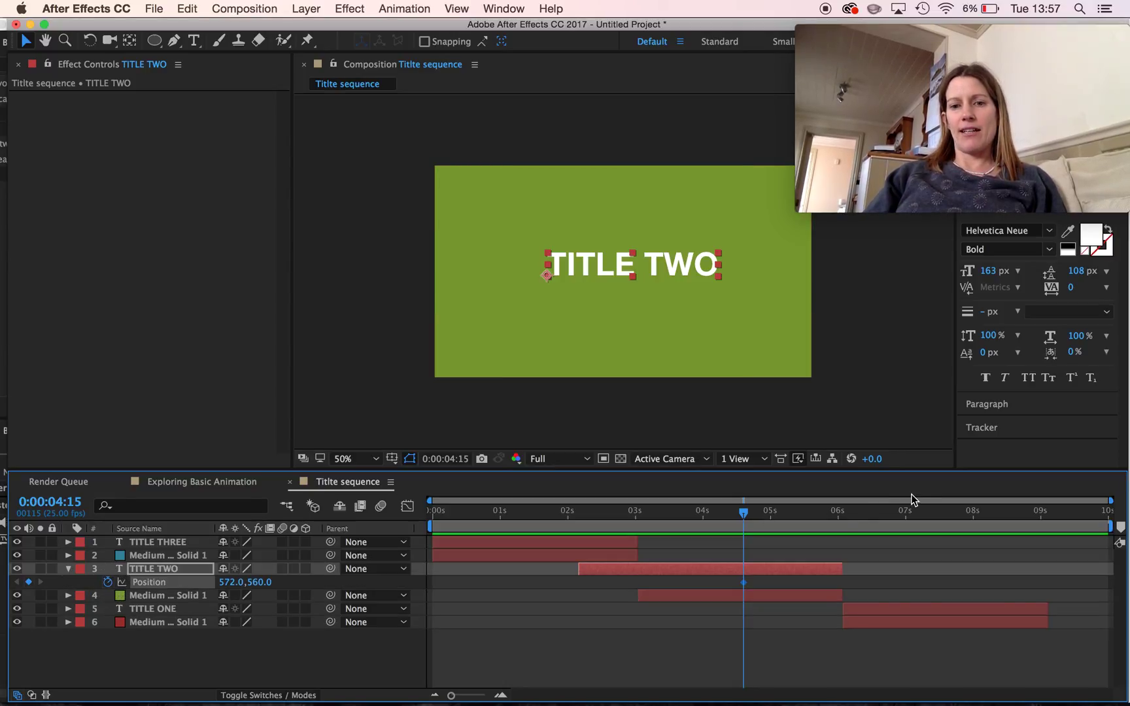
At 0:00:05:13, move TITLE TWO straight up out of the frame to position 572, 0
{"action": "left_click_drag", "start_coordinate": [744, 515], "coordinate": [805, 516]}
{"action": "key", "text": "shift+Up"}
{"action": "key", "text": "shift+Up"}
{"action": "key", "text": "shift+Up"}
{"action": "key", "text": "shift+Up"}
{"action": "key", "text": "shift+Up"}
{"action": "key", "text": "shift+Up"}
{"action": "key", "text": "shift+Up"}
{"action": "key", "text": "shift+Up"}
{"action": "key", "text": "shift+Up"}
{"action": "key", "text": "shift+Up"}
{"action": "key", "text": "shift+Up"}
{"action": "key", "text": "shift+Up"}
{"action": "key", "text": "shift+Up"}
{"action": "key", "text": "shift+Up"}
{"action": "key", "text": "shift+Up"}
{"action": "key", "text": "shift+Up"}
{"action": "key", "text": "shift+Up"}
{"action": "key", "text": "shift+Up"}
{"action": "key", "text": "shift+Up"}
{"action": "key", "text": "shift+Up"}
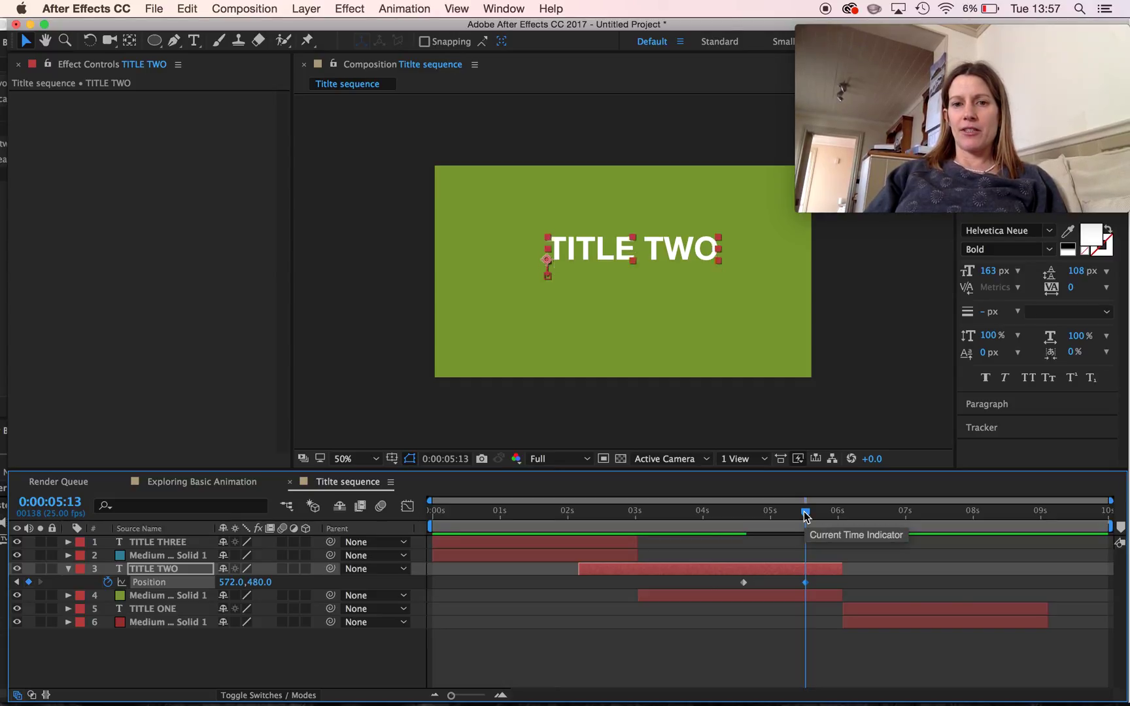
{"action": "key", "text": "shift+Up"}
{"action": "key", "text": "shift+Up"}
{"action": "key", "text": "shift+Up"}
{"action": "key", "text": "shift+Up"}
{"action": "key", "text": "shift+Up"}
{"action": "key", "text": "shift+Up"}
{"action": "key", "text": "shift+Up"}
{"action": "key", "text": "shift+Up"}
{"action": "key", "text": "shift+Up"}
{"action": "key", "text": "shift+Up"}
{"action": "key", "text": "shift+Up"}
{"action": "key", "text": "shift+Up"}
{"action": "key", "text": "shift+Up"}
{"action": "key", "text": "shift+Up"}
{"action": "key", "text": "shift+Up"}
{"action": "key", "text": "shift+Up"}
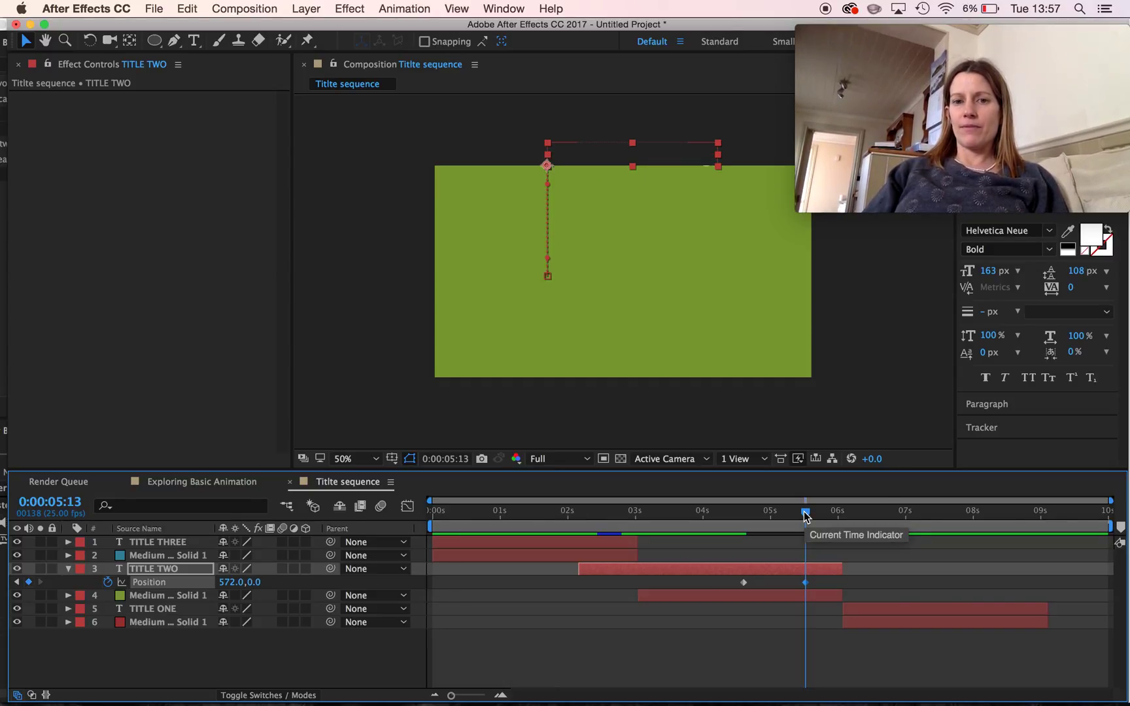
Preview TITLE TWO's upward exit from the start of the sequence
{"action": "left_click_drag", "start_coordinate": [810, 518], "coordinate": [420, 515]}
{"action": "key", "text": "space"}
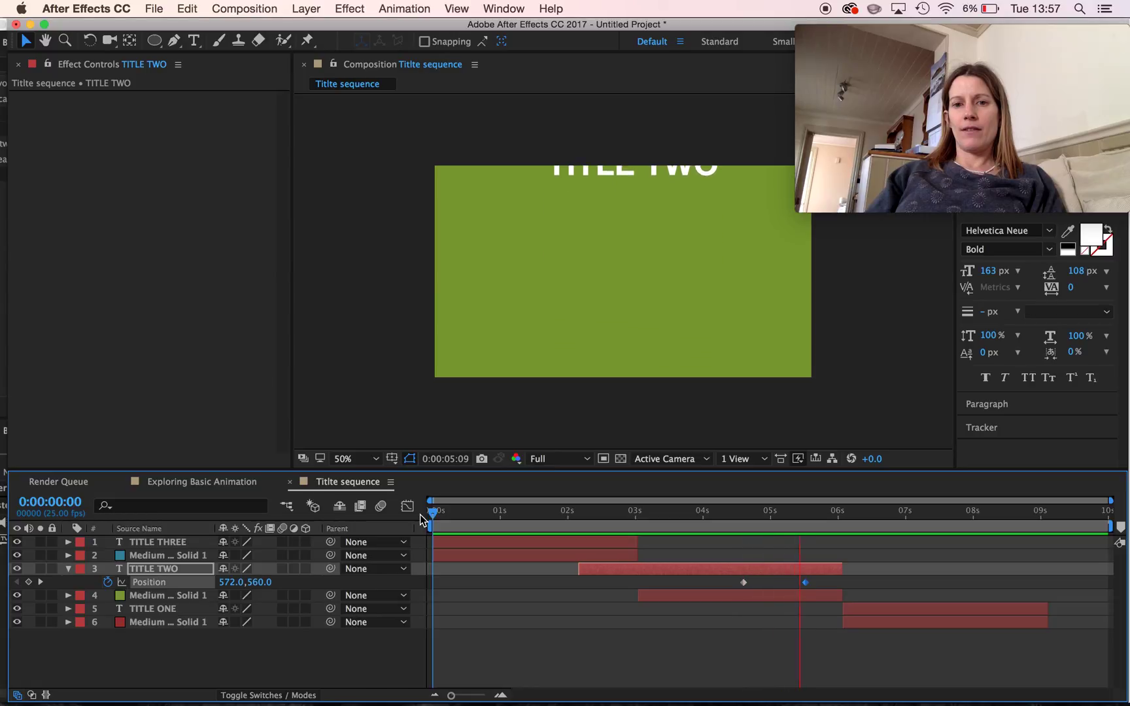
{"action": "key", "text": "space"}
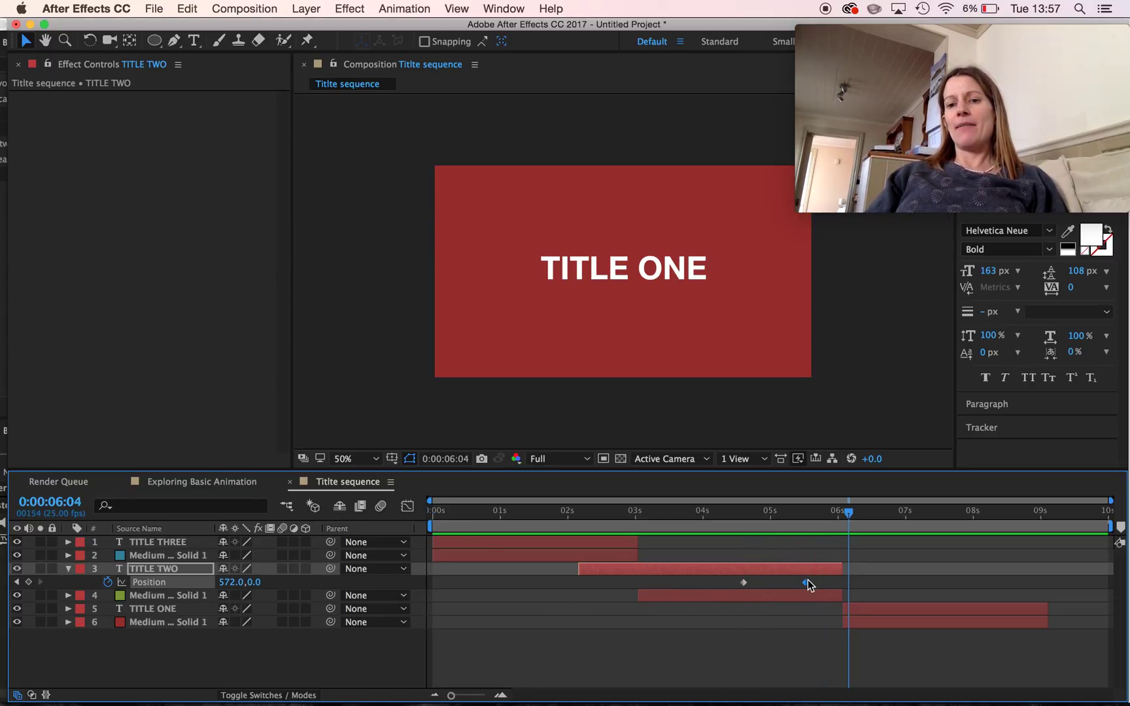
Delay TITLE TWO's first Position keyframe to 0:00:05:03 and preview the faster exit from the start of the sequence
{"action": "mouse_move", "coordinate": [745, 584]}
{"action": "left_click_drag", "start_coordinate": [745, 583], "coordinate": [779, 583]}
{"action": "left_click_drag", "start_coordinate": [850, 517], "coordinate": [383, 536]}
{"action": "key", "text": "space"}
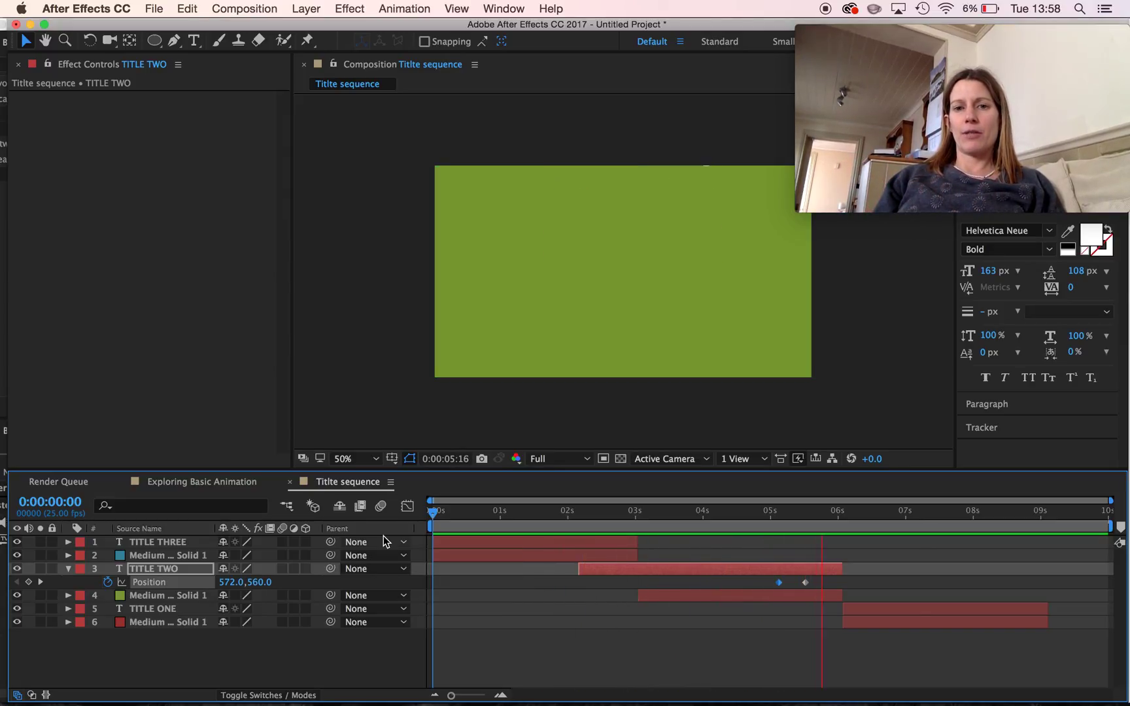
{"action": "key", "text": "space"}
Move TITLE TWO's last Position keyframe to 0:00:05:10 and preview the exit from 0:00:02:23
{"action": "left_click_drag", "start_coordinate": [805, 583], "coordinate": [797, 582]}
{"action": "left_click_drag", "start_coordinate": [863, 512], "coordinate": [627, 511]}
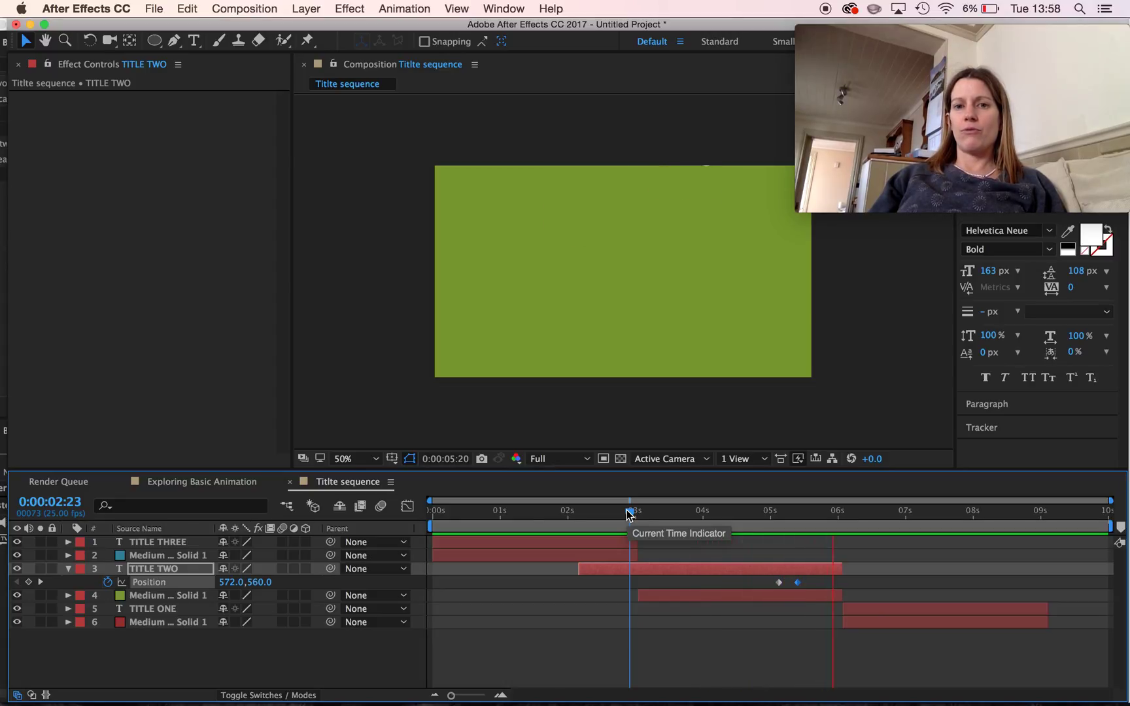
{"action": "key", "text": "space"}
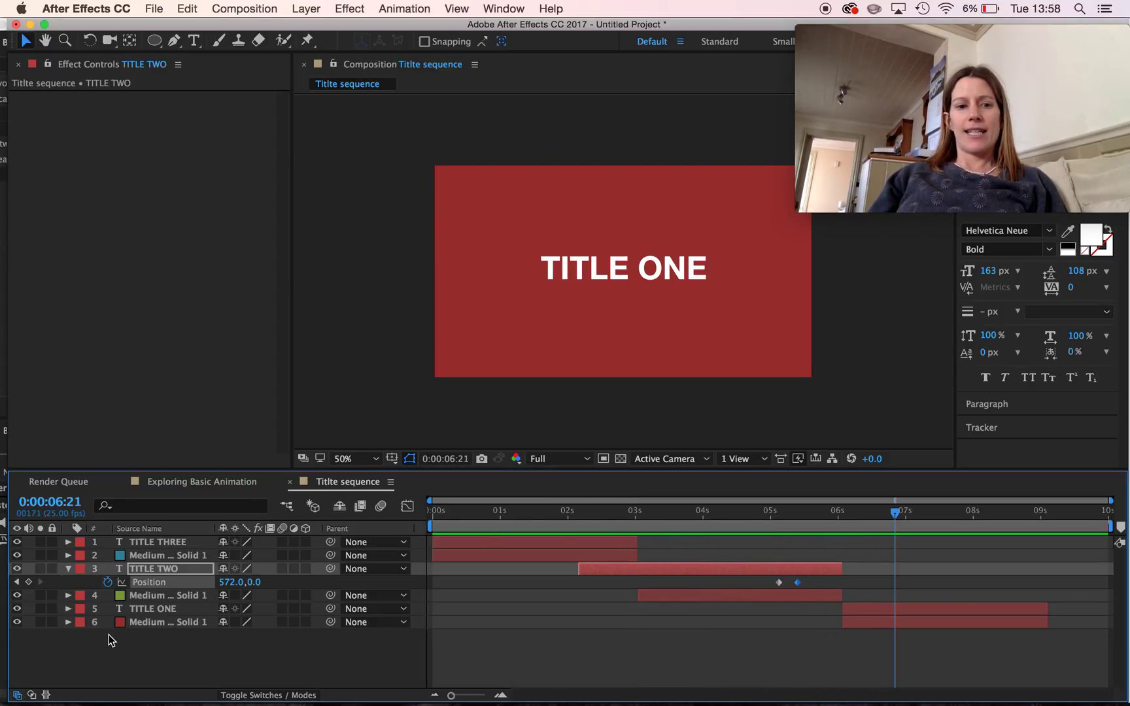
Raise TITLE TWO further above the frame at its last Position keyframe, to 572, -32
{"action": "left_click", "coordinate": [17, 582]}
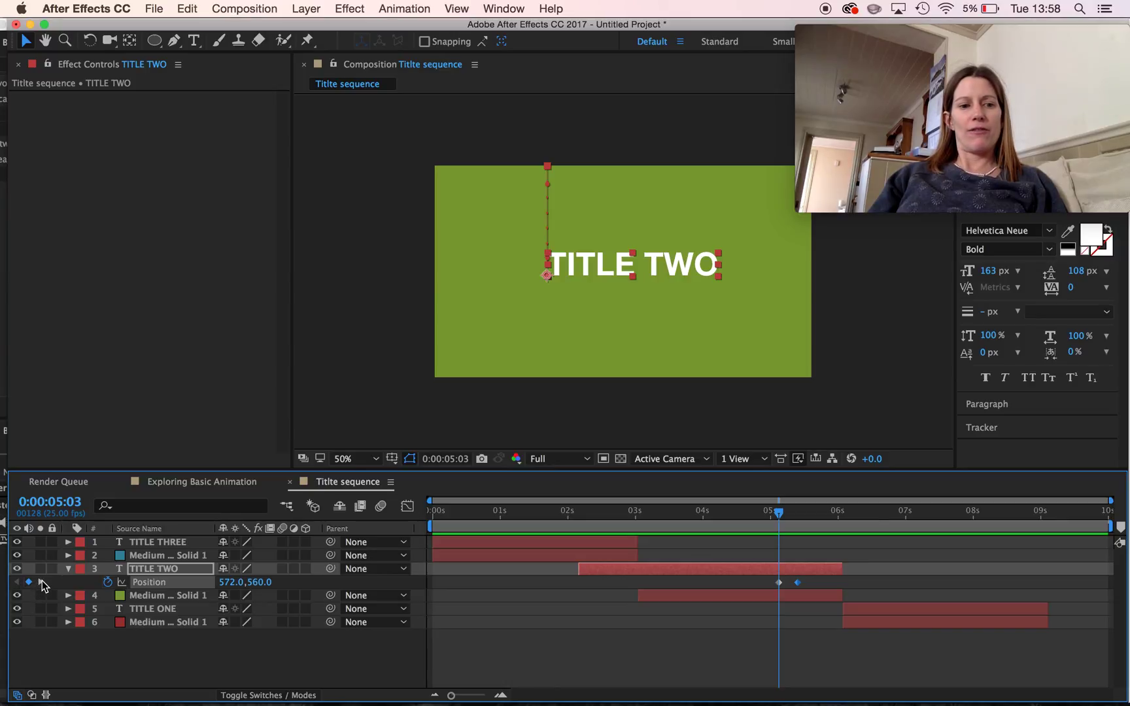
{"action": "left_click", "coordinate": [41, 581]}
{"action": "key", "text": "Up"}
{"action": "key", "text": "Up"}
{"action": "key", "text": "Up"}
{"action": "key", "text": "Up"}
{"action": "key", "text": "Up"}
{"action": "key", "text": "Up"}
{"action": "key", "text": "Up"}
{"action": "key", "text": "Up"}
{"action": "key", "text": "Up"}
{"action": "key", "text": "Up"}
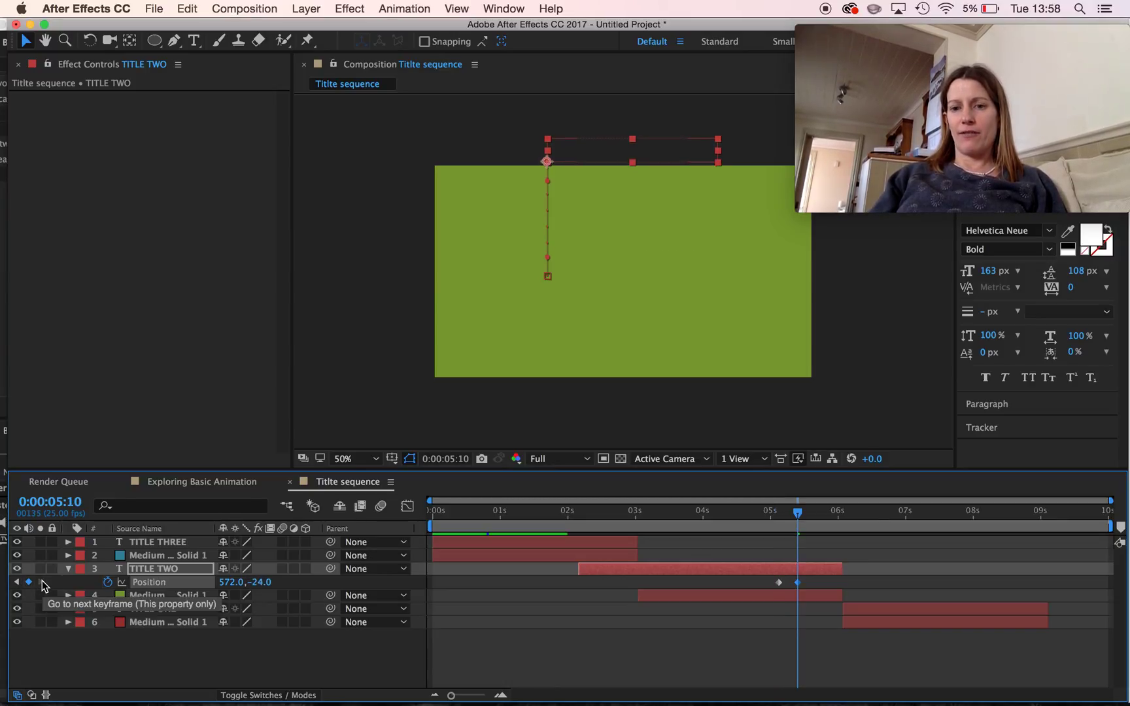
Apply Easy Ease Out to TITLE TWO's first Position keyframe and Easy Ease In to its last one
{"action": "right_click", "coordinate": [780, 582]}
{"action": "mouse_move", "coordinate": [850, 687]}
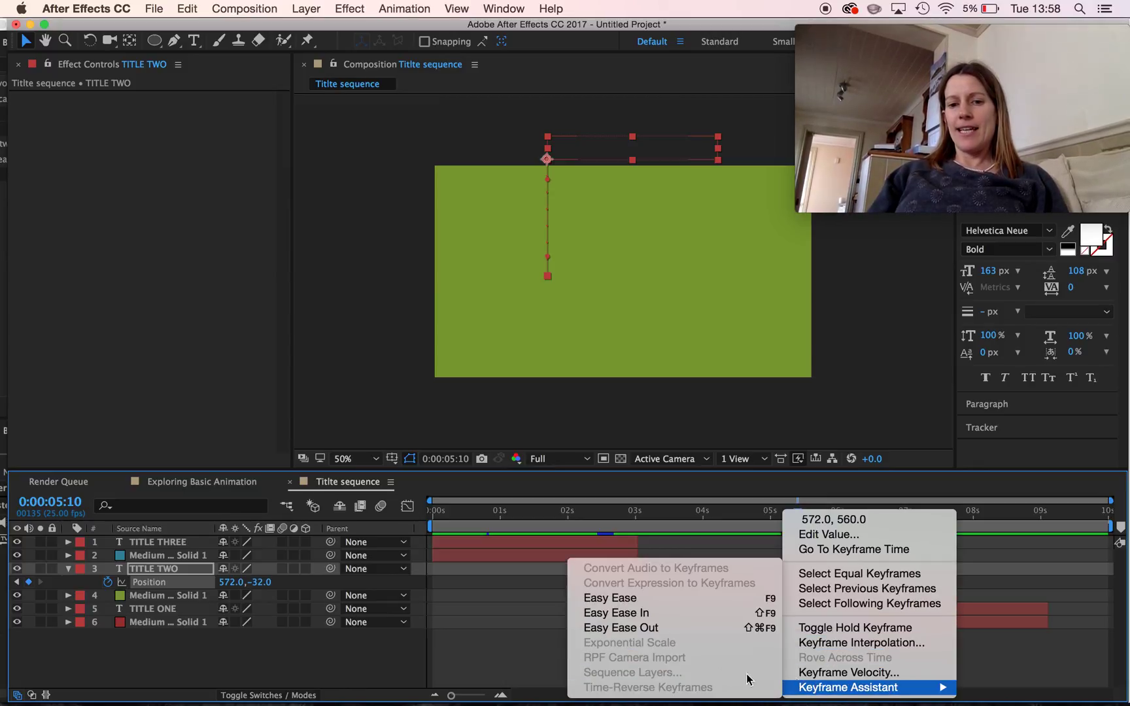
{"action": "left_click", "coordinate": [618, 613]}
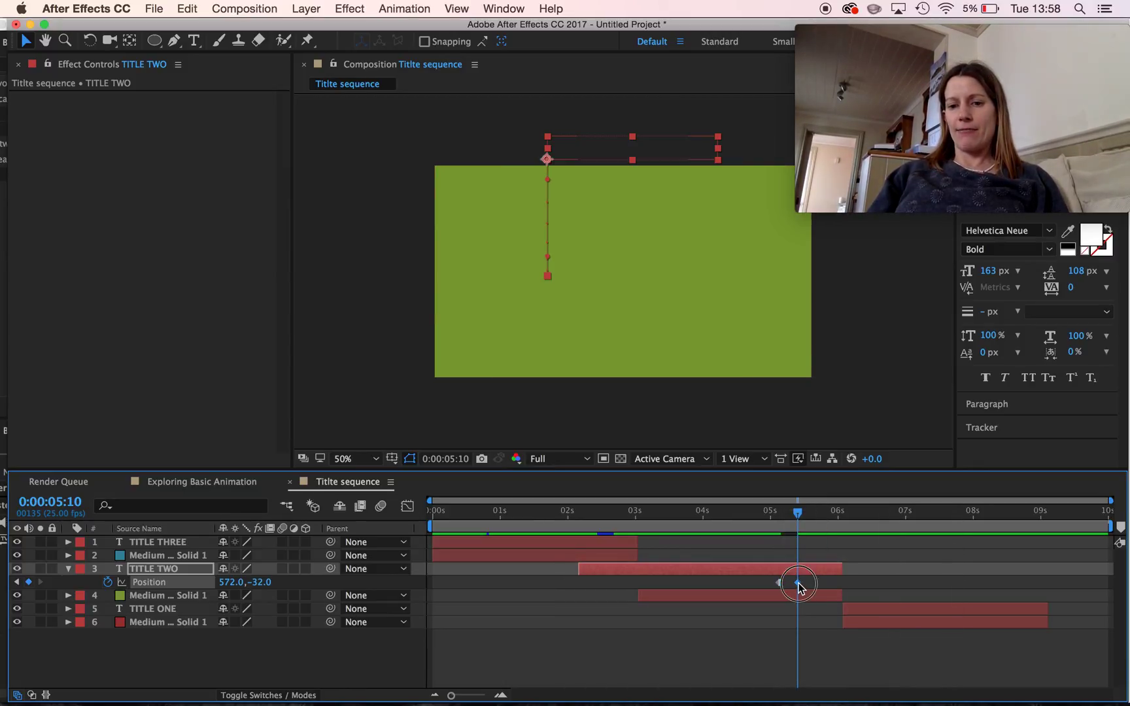
{"action": "right_click", "coordinate": [798, 582]}
{"action": "mouse_move", "coordinate": [842, 690]}
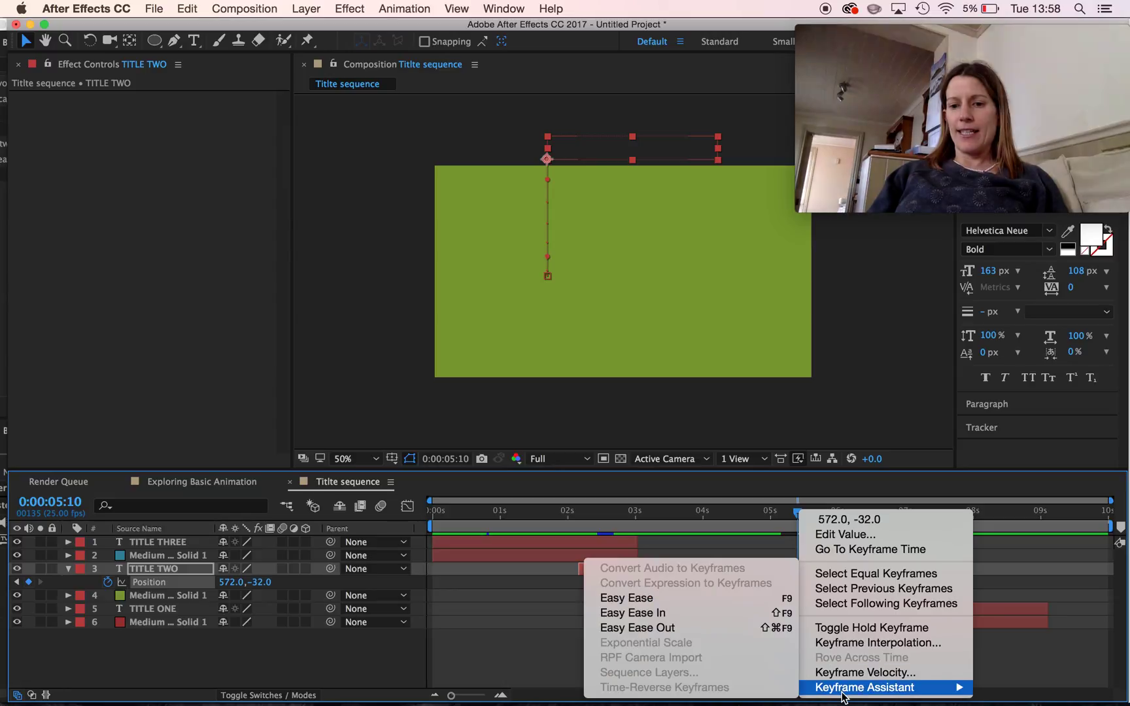
{"action": "left_click", "coordinate": [657, 615]}
Preview TITLE TWO's eased exit from the start of the sequence
{"action": "left_click_drag", "start_coordinate": [797, 519], "coordinate": [344, 524]}
{"action": "key", "text": "space"}
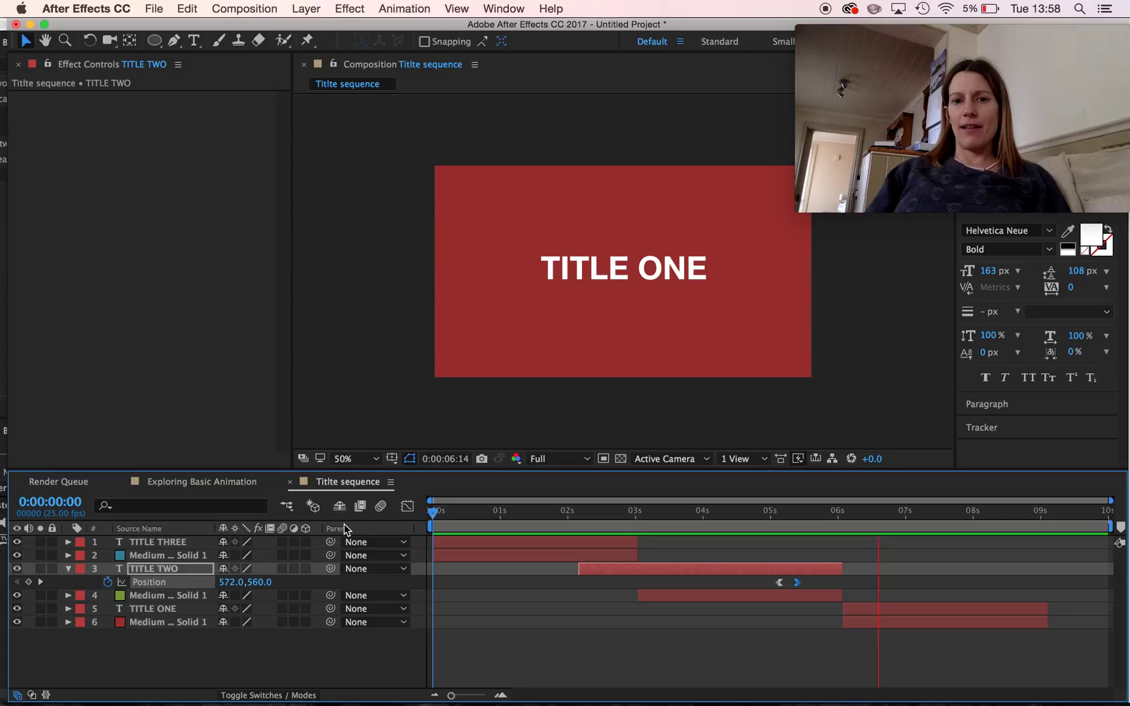
{"action": "key", "text": "space"}
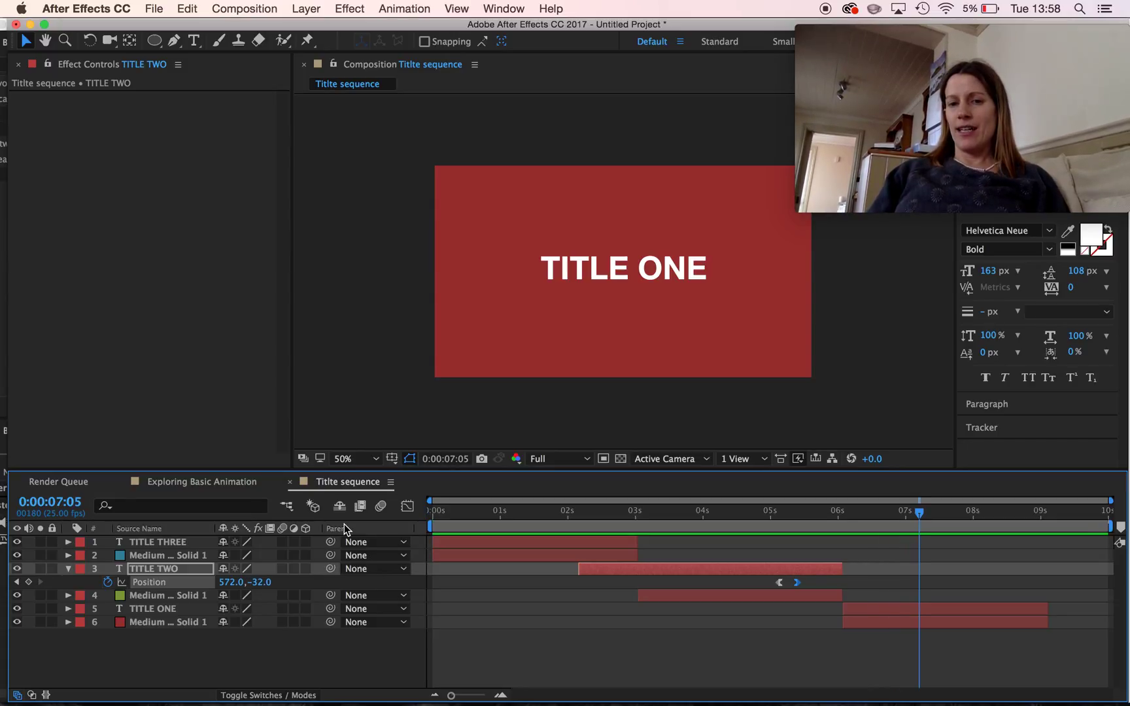
Move TITLE ONE's anchor point to near the middle of the text, on the E of TITLE
{"action": "left_click", "coordinate": [138, 610]}
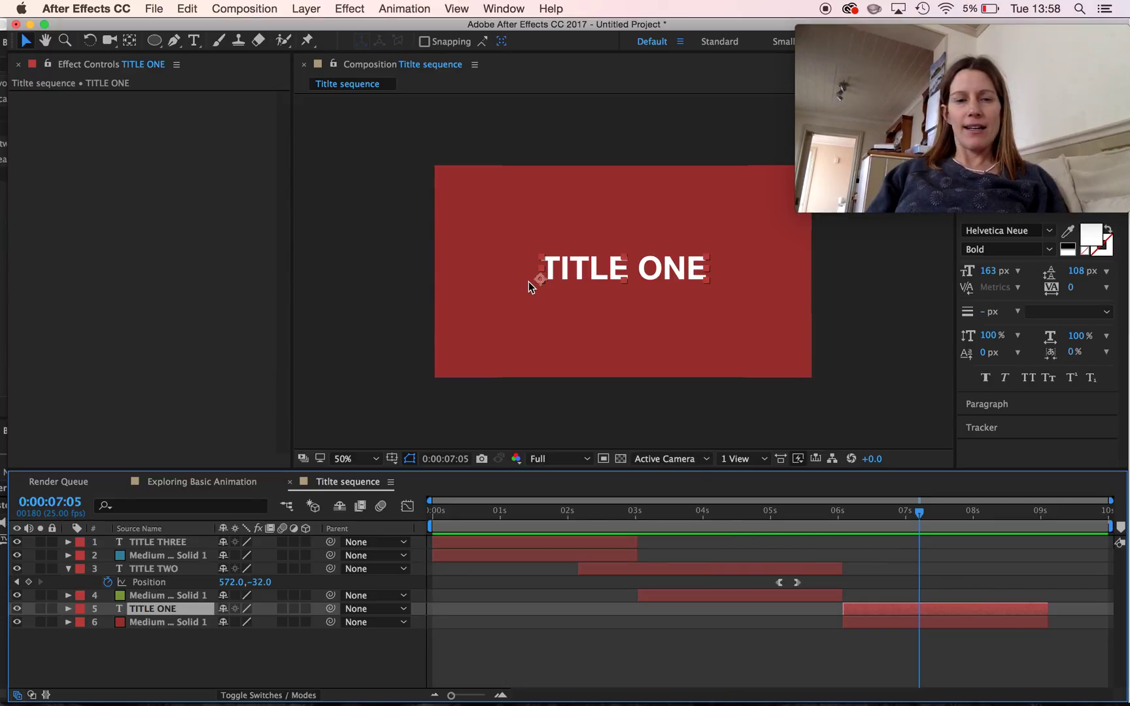
{"action": "left_click", "coordinate": [134, 45]}
{"action": "left_click_drag", "start_coordinate": [540, 280], "coordinate": [620, 272]}
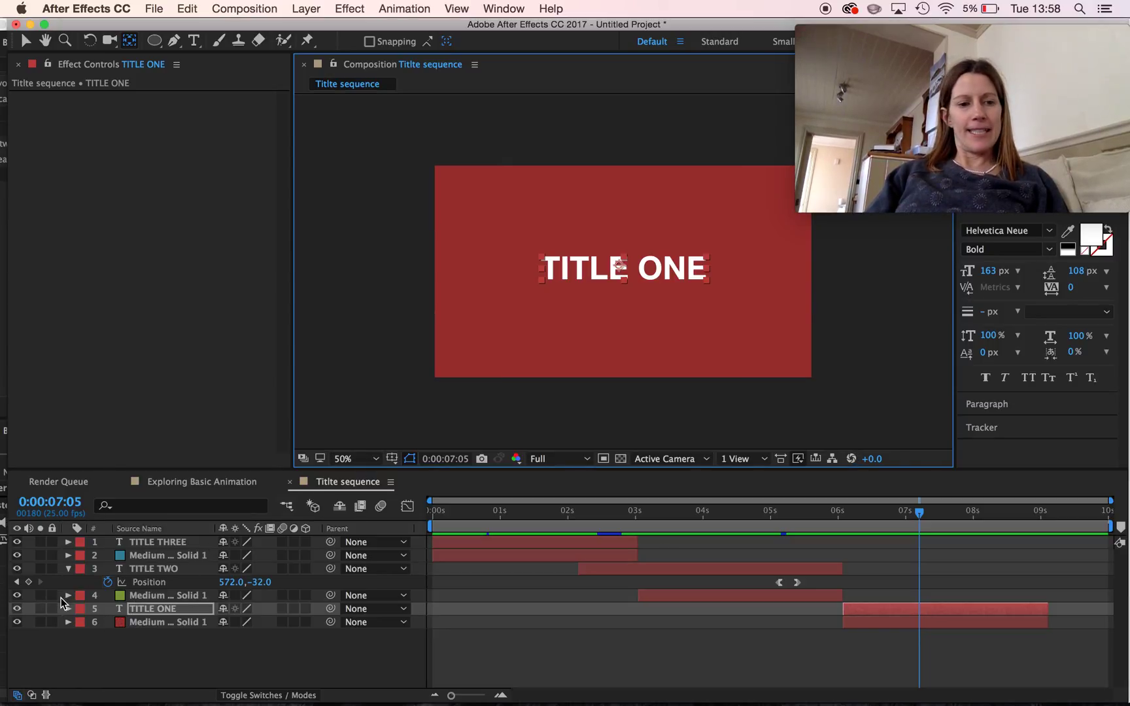
Animate TITLE ONE's Scale from 100% at about 0:00:07:08 to 3114% at 0:00:08:09
{"action": "key", "text": "s"}
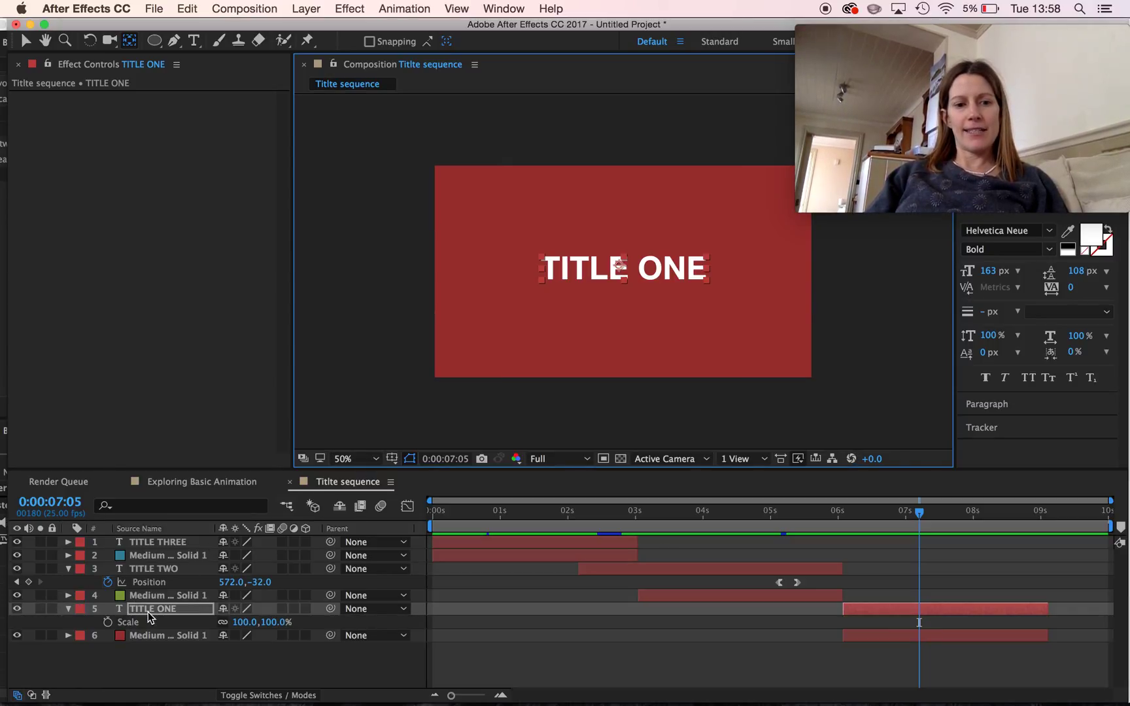
{"action": "left_click_drag", "start_coordinate": [898, 517], "coordinate": [998, 516]}
{"action": "left_click", "coordinate": [108, 622]}
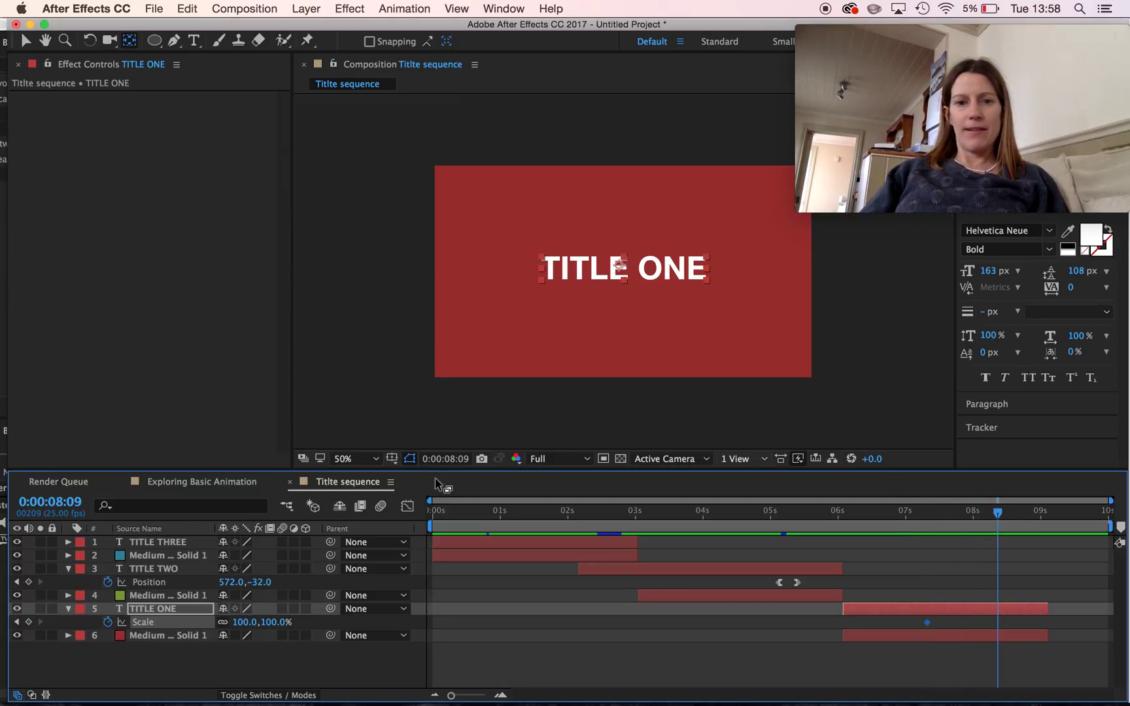
{"action": "left_click_drag", "start_coordinate": [245, 622], "coordinate": [157, 652]}
{"action": "left_click_drag", "start_coordinate": [244, 627], "coordinate": [635, 608]}
{"action": "left_click_drag", "start_coordinate": [246, 626], "coordinate": [869, 648]}
{"action": "left_click_drag", "start_coordinate": [325, 624], "coordinate": [889, 693]}
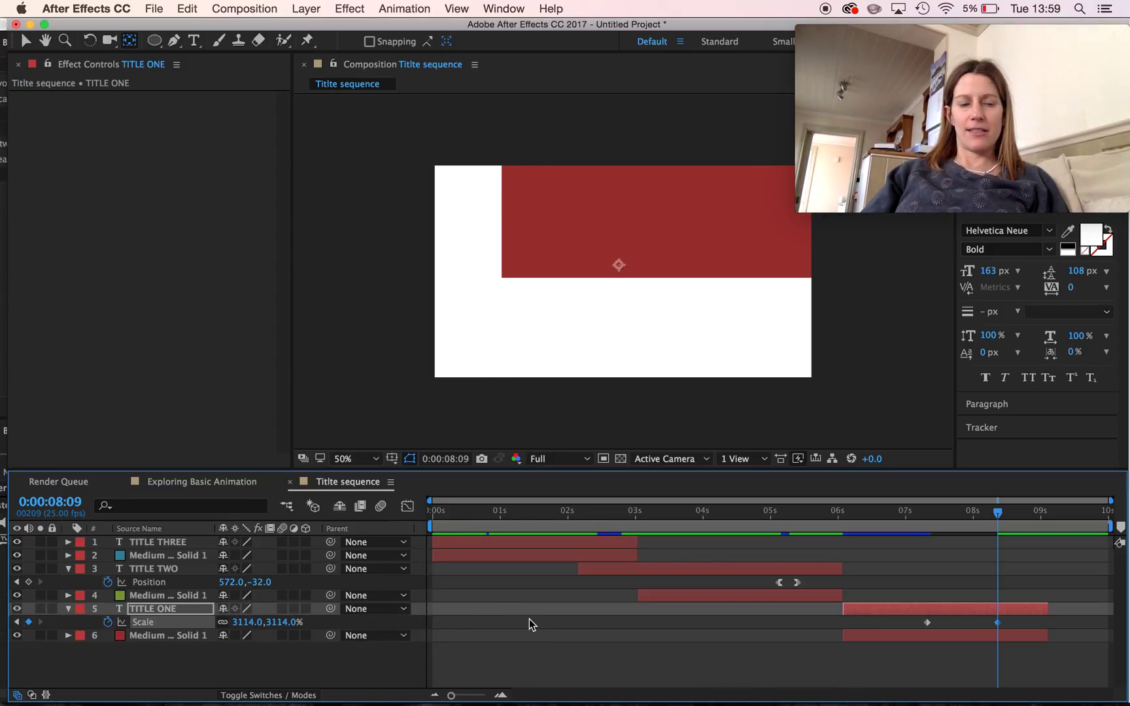
Preview TITLE ONE's scale-up from the start of the sequence and stop playback at 0:00:09:06
{"action": "left_click_drag", "start_coordinate": [998, 520], "coordinate": [391, 507]}
{"action": "key", "text": "space"}
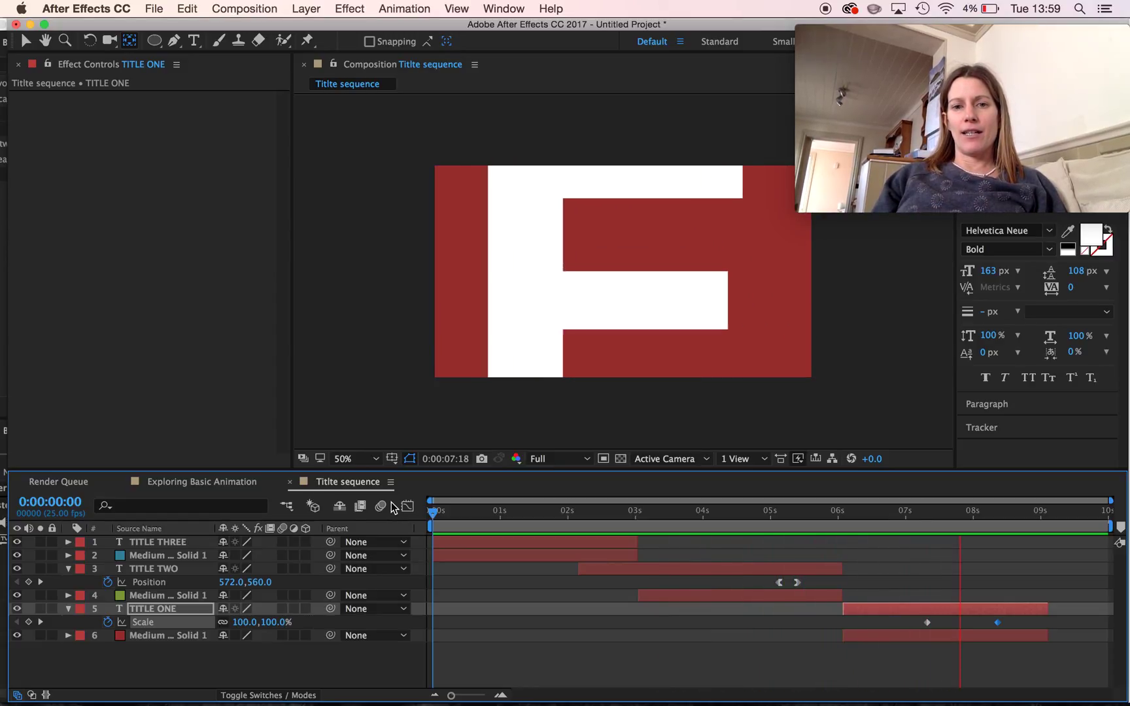
{"action": "key", "text": "space"}
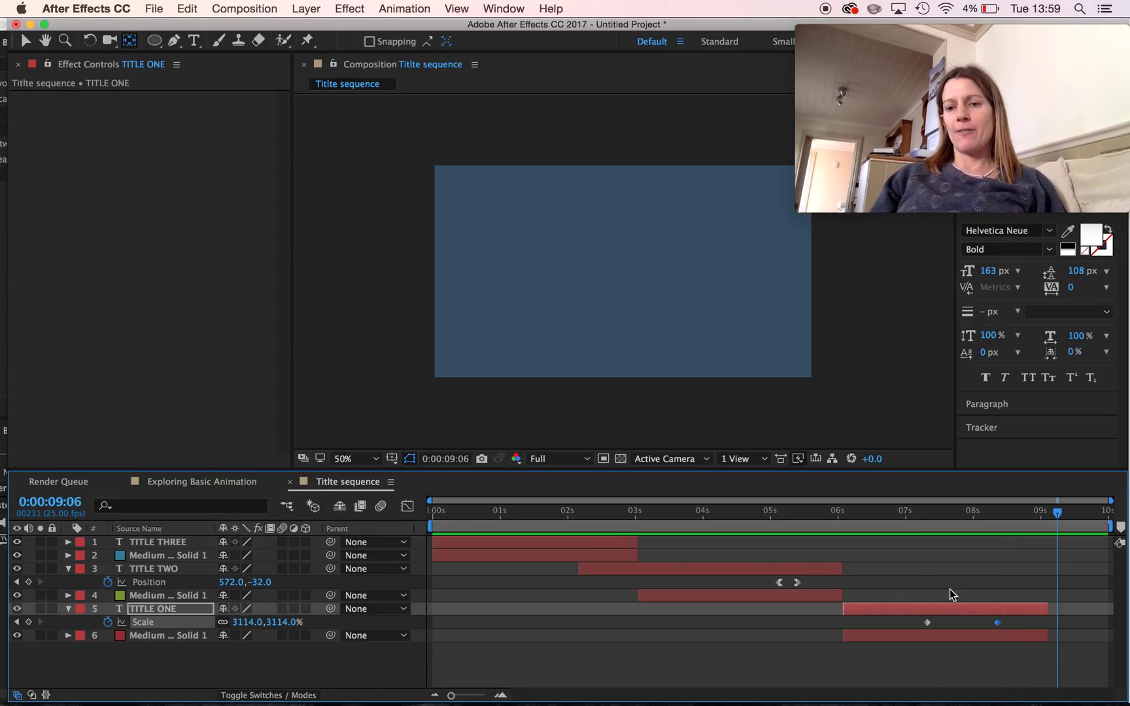
Speed up TITLE ONE's enlargement by moving its last Scale keyframe to about 0:00:07:18, and replay from 0:00:05:12
{"action": "left_click", "coordinate": [974, 625]}
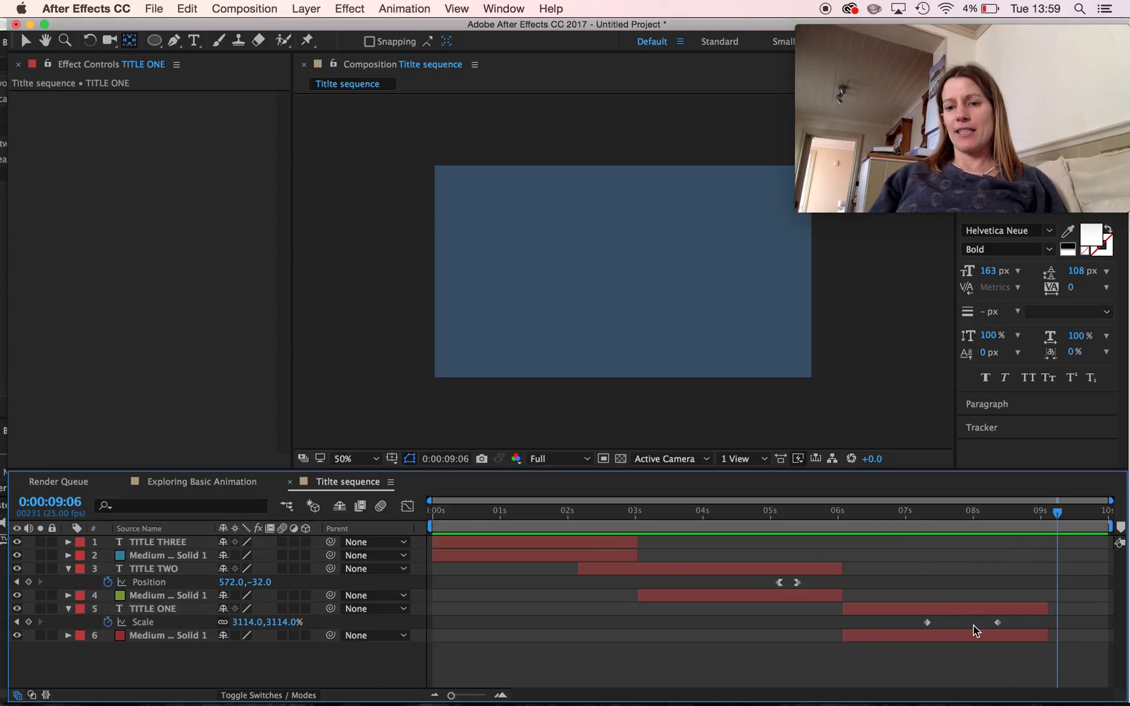
{"action": "left_click_drag", "start_coordinate": [999, 623], "coordinate": [956, 625]}
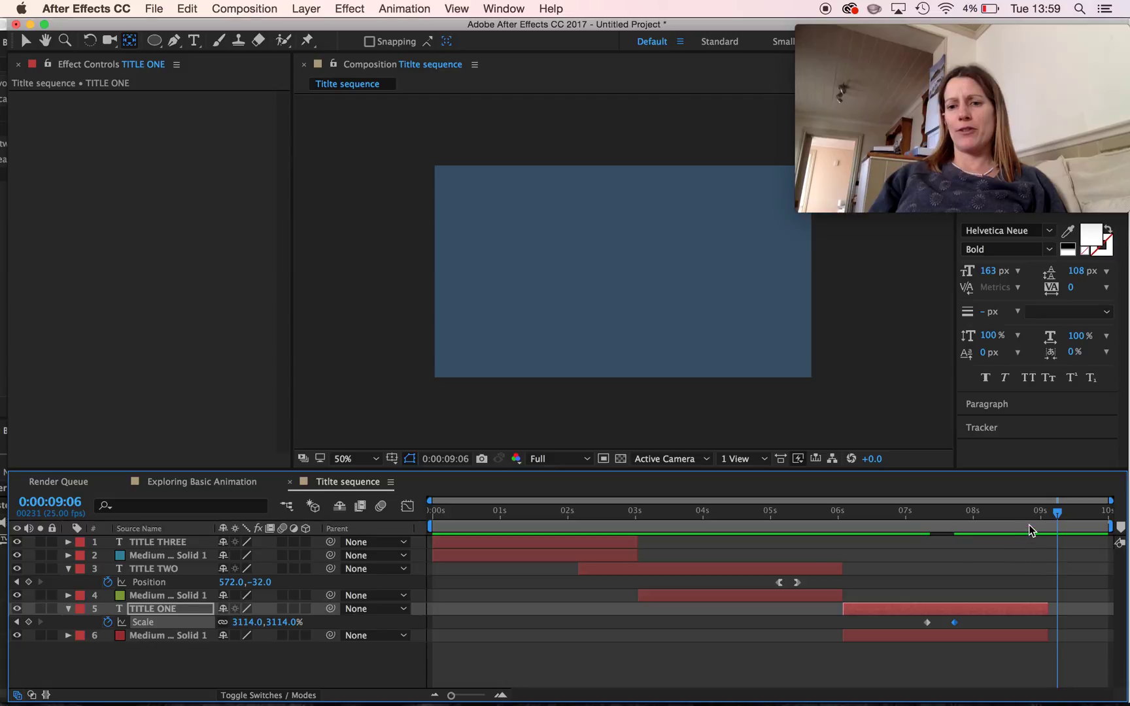
{"action": "left_click_drag", "start_coordinate": [1050, 516], "coordinate": [803, 523]}
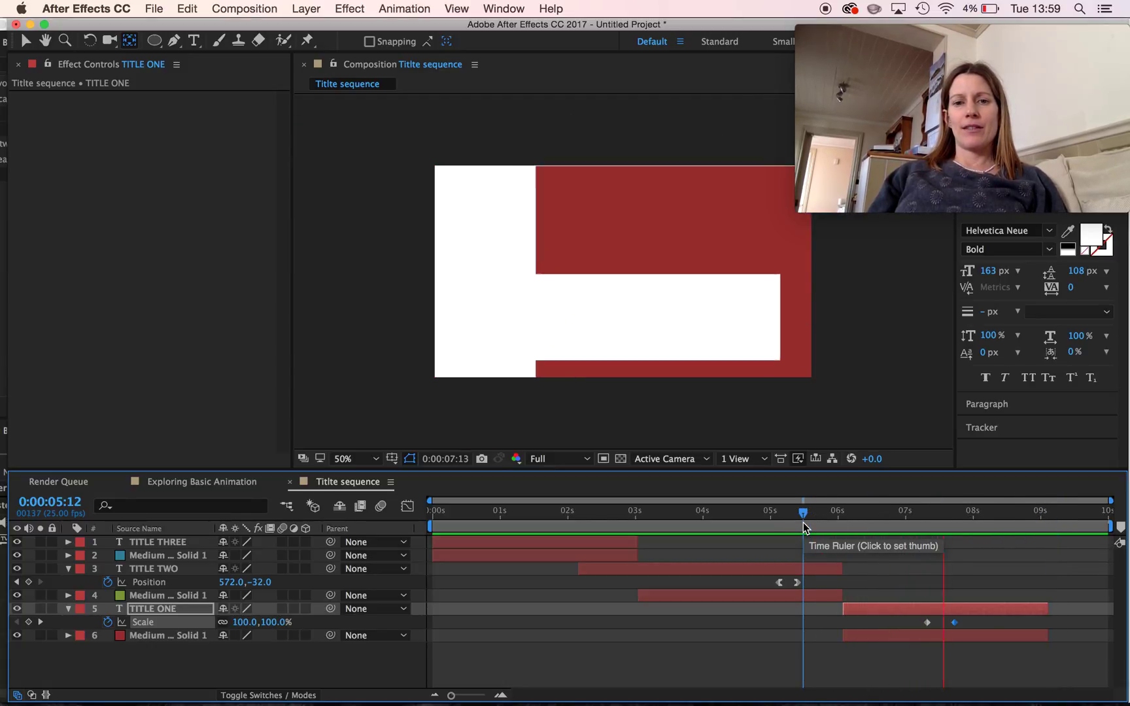
Animate TITLE ONE's Rotation from 0° at 0:00:08:03 to -90° at about 0:00:08:12, and preview it from 0:00:05:03
{"action": "key", "text": "space"}
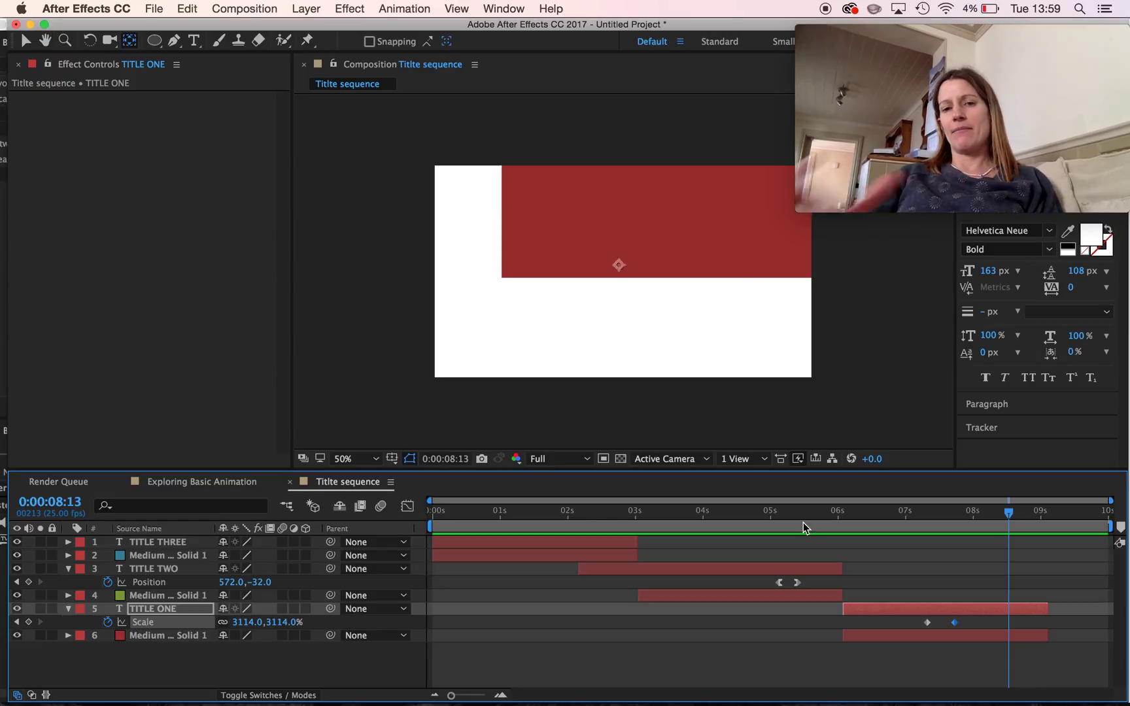
{"action": "left_click_drag", "start_coordinate": [1009, 514], "coordinate": [983, 519]}
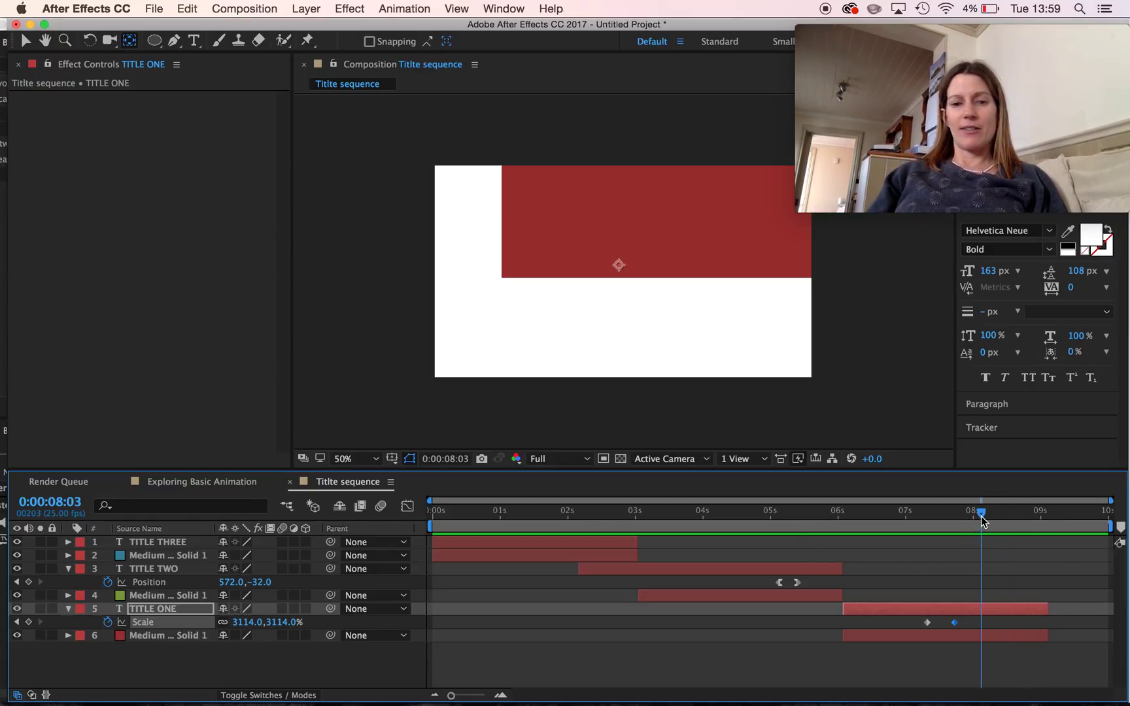
{"action": "key", "text": "r"}
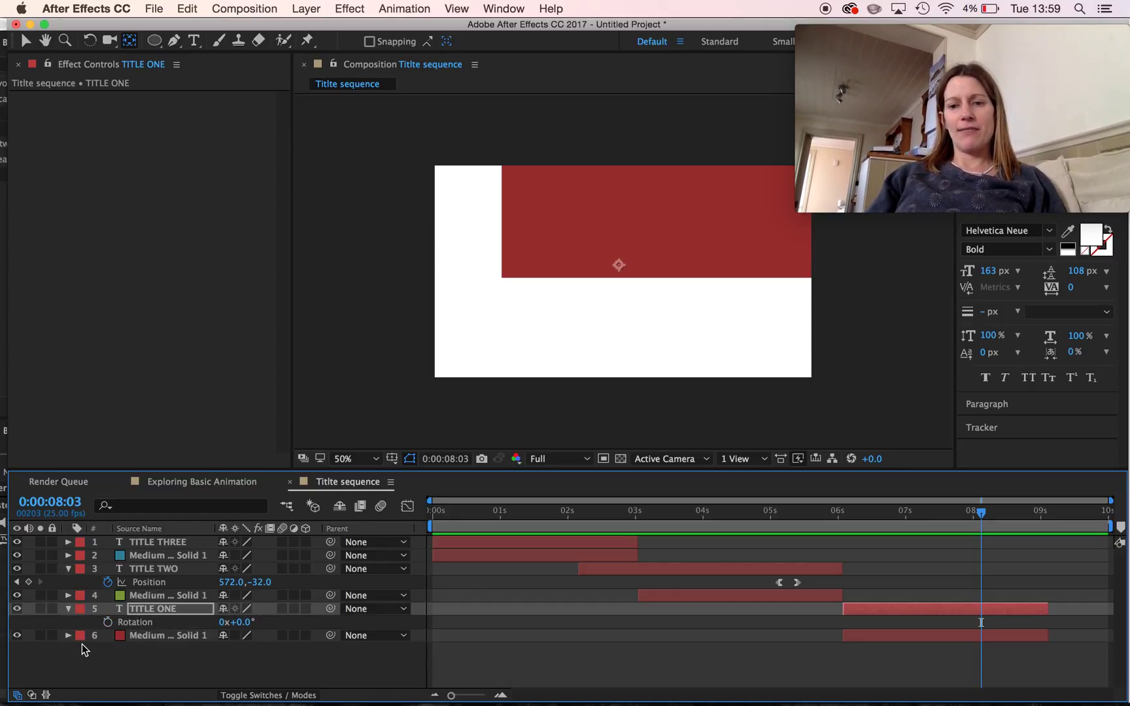
{"action": "left_click", "coordinate": [107, 621]}
{"action": "left_click_drag", "start_coordinate": [981, 518], "coordinate": [1005, 518]}
{"action": "left_click_drag", "start_coordinate": [240, 626], "coordinate": [196, 653]}
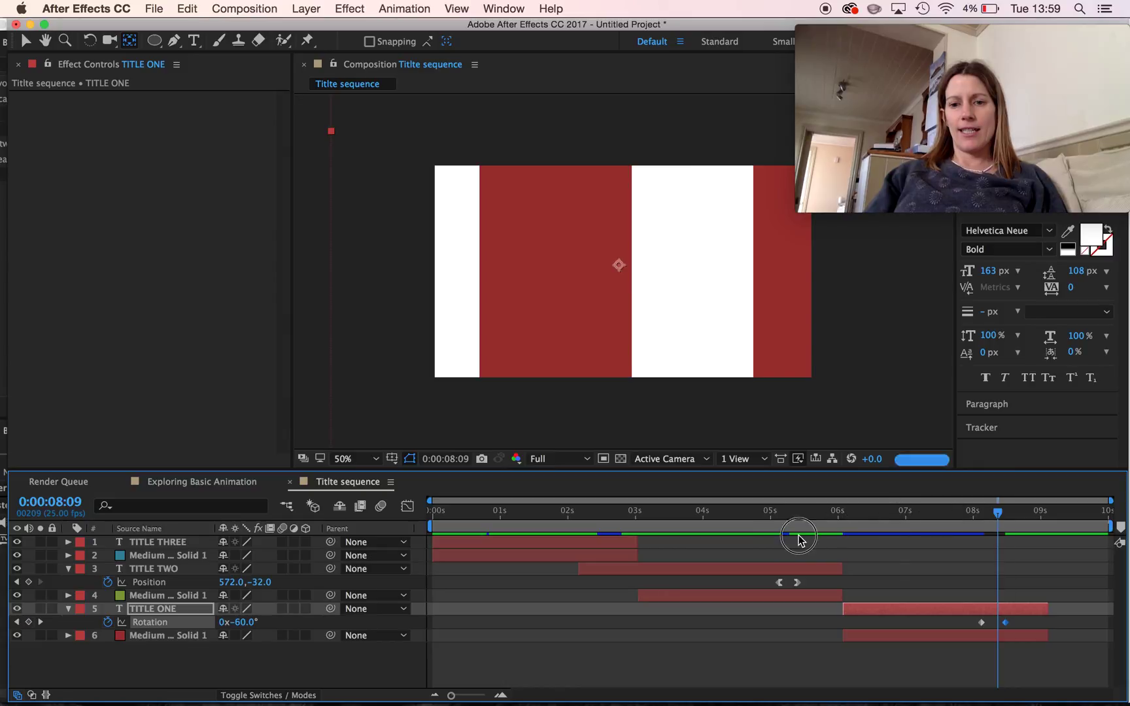
{"action": "left_click", "coordinate": [778, 522]}
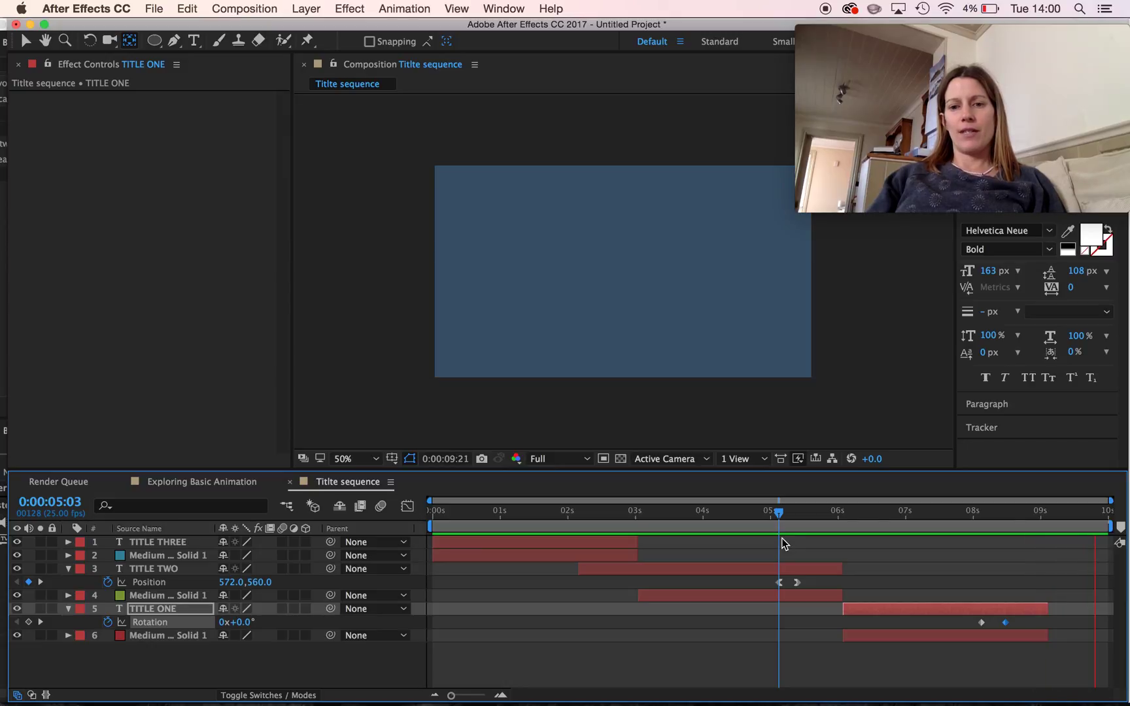
{"action": "key", "text": "space"}
Shift TITLE ONE's two Scale keyframes to start with the rotation at 0:00:08:03, and preview from 0:00:03:18
{"action": "key", "text": "shift+p"}
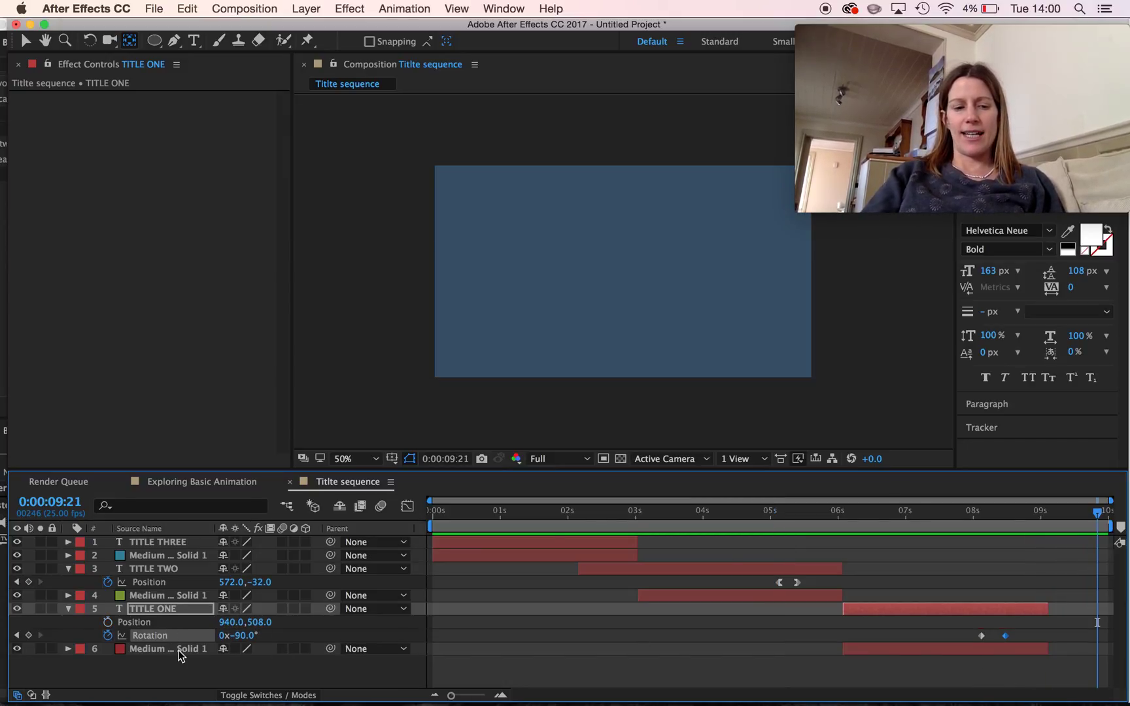
{"action": "key", "text": "shift+s"}
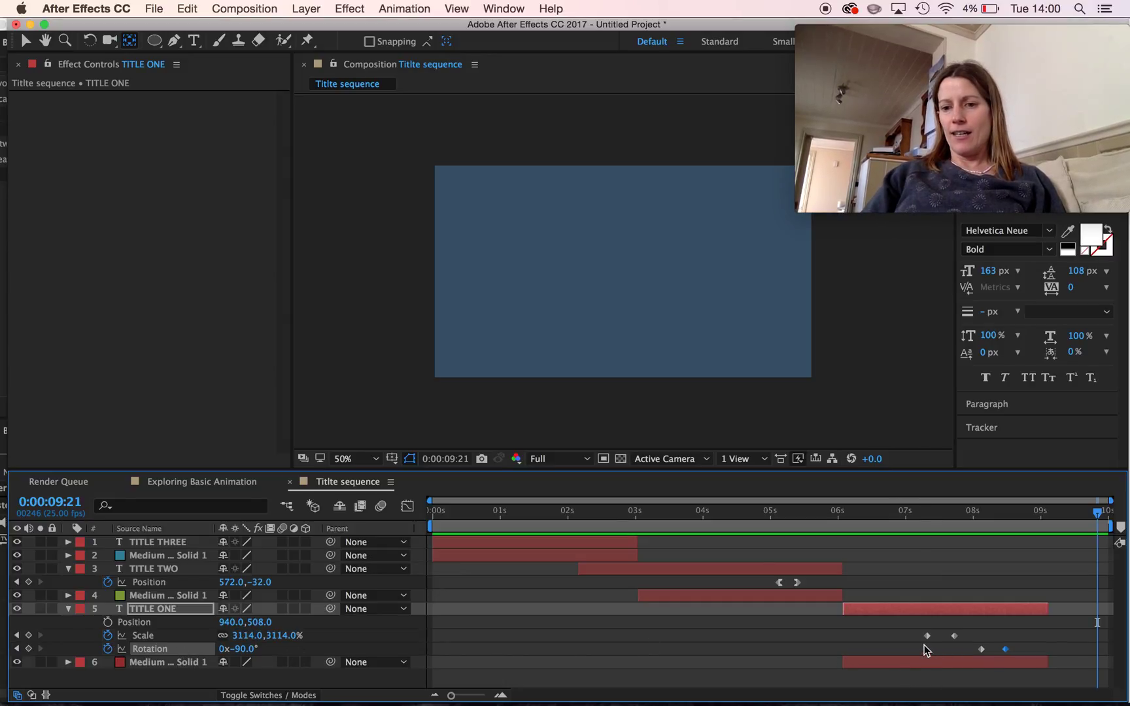
{"action": "left_click_drag", "start_coordinate": [917, 635], "coordinate": [1008, 635]}
{"action": "left_click_drag", "start_coordinate": [1019, 517], "coordinate": [685, 518]}
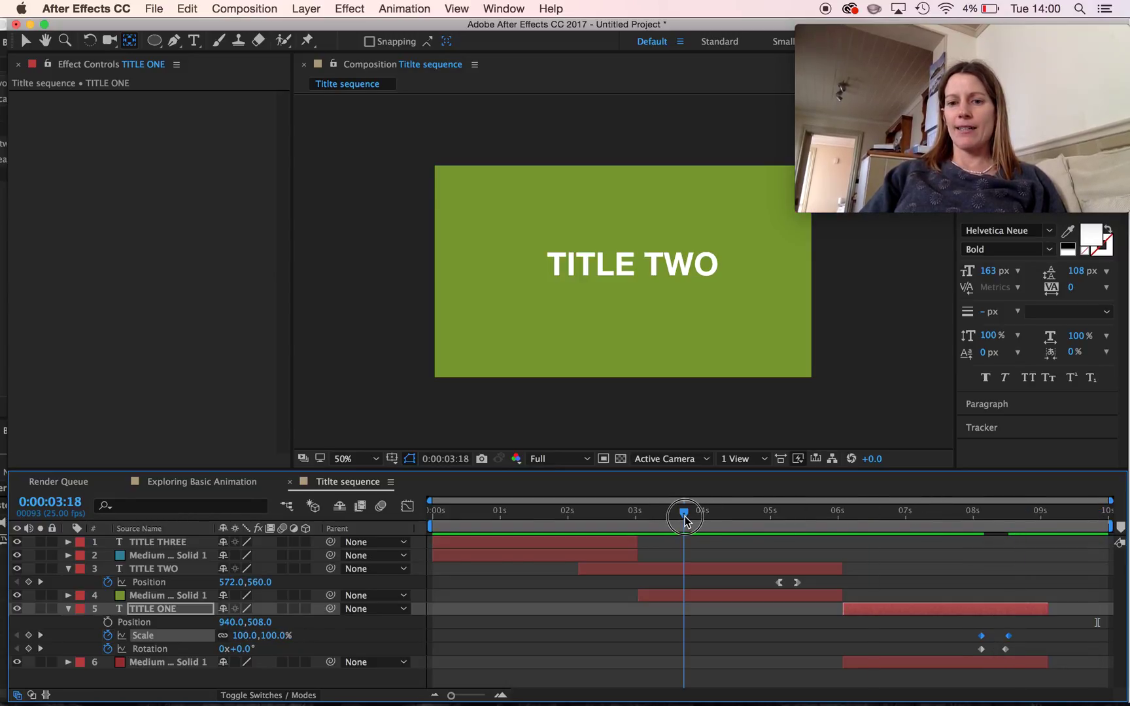
{"action": "key", "text": "space"}
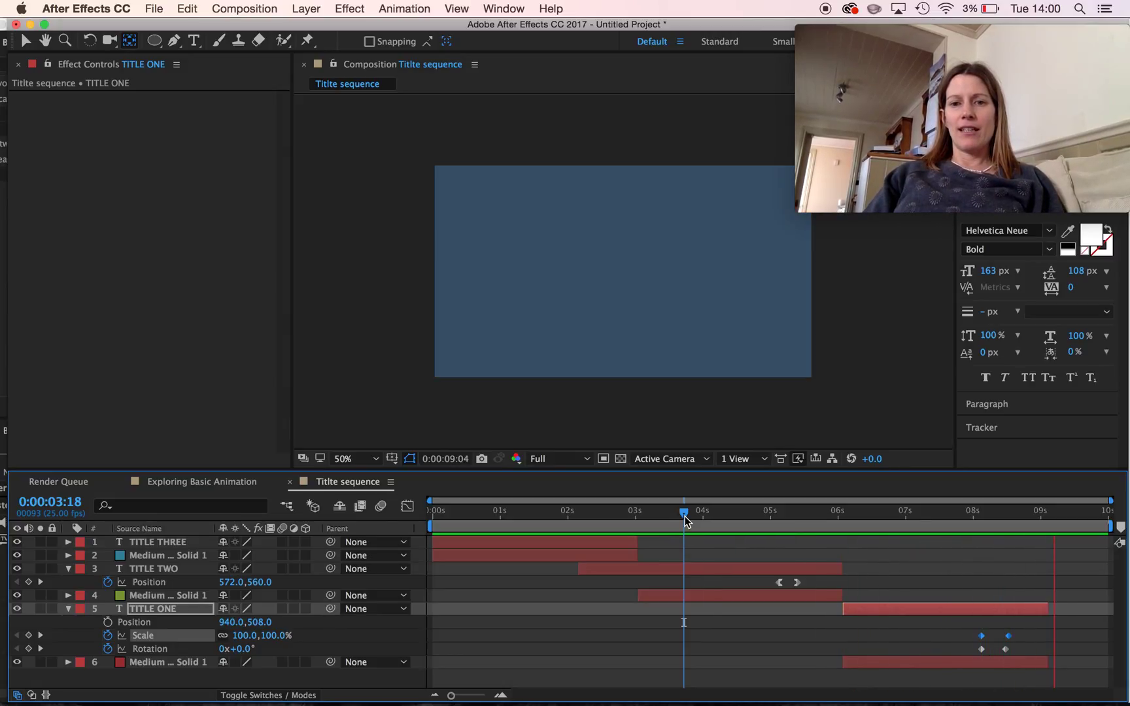
{"action": "key", "text": "space"}
Animate TITLE ONE's Position from 940, 508 at 0:00:08:13 to -2220, 508 at 0:00:08:22, and preview from 0:00:07:09
{"action": "mouse_move", "coordinate": [1018, 512]}
{"action": "left_mouse_down"}
{"action": "mouse_move", "coordinate": [979, 513]}
{"action": "mouse_move", "coordinate": [1009, 523]}
{"action": "left_mouse_up"}
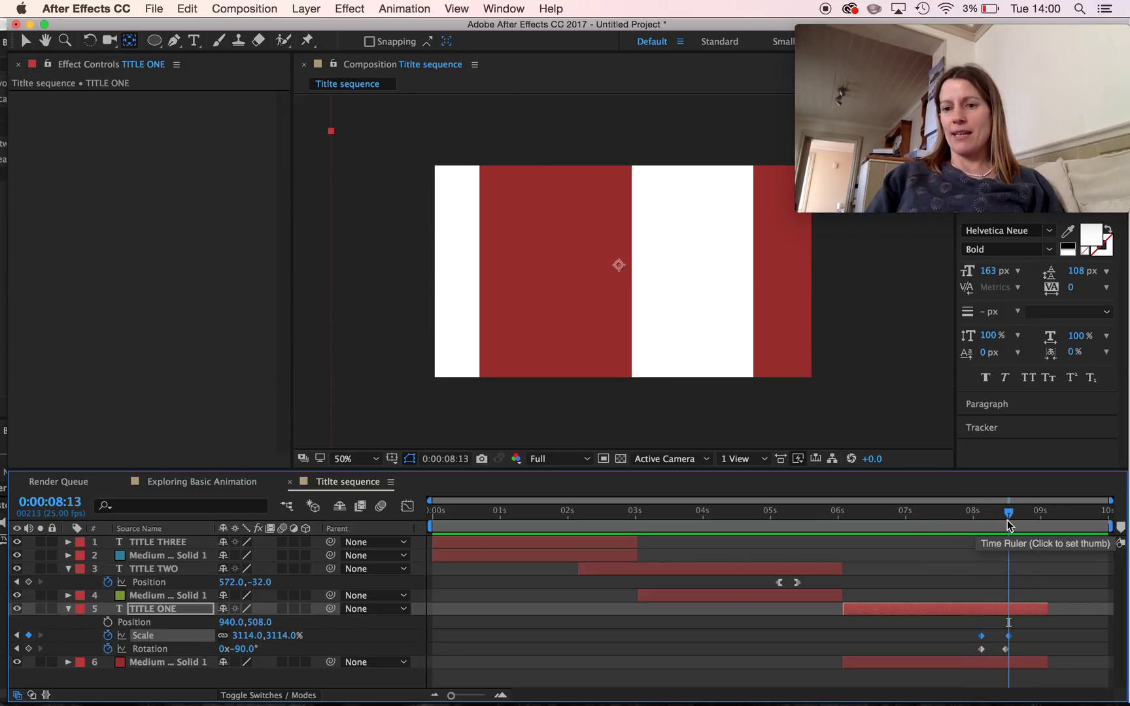
{"action": "left_click", "coordinate": [1010, 522]}
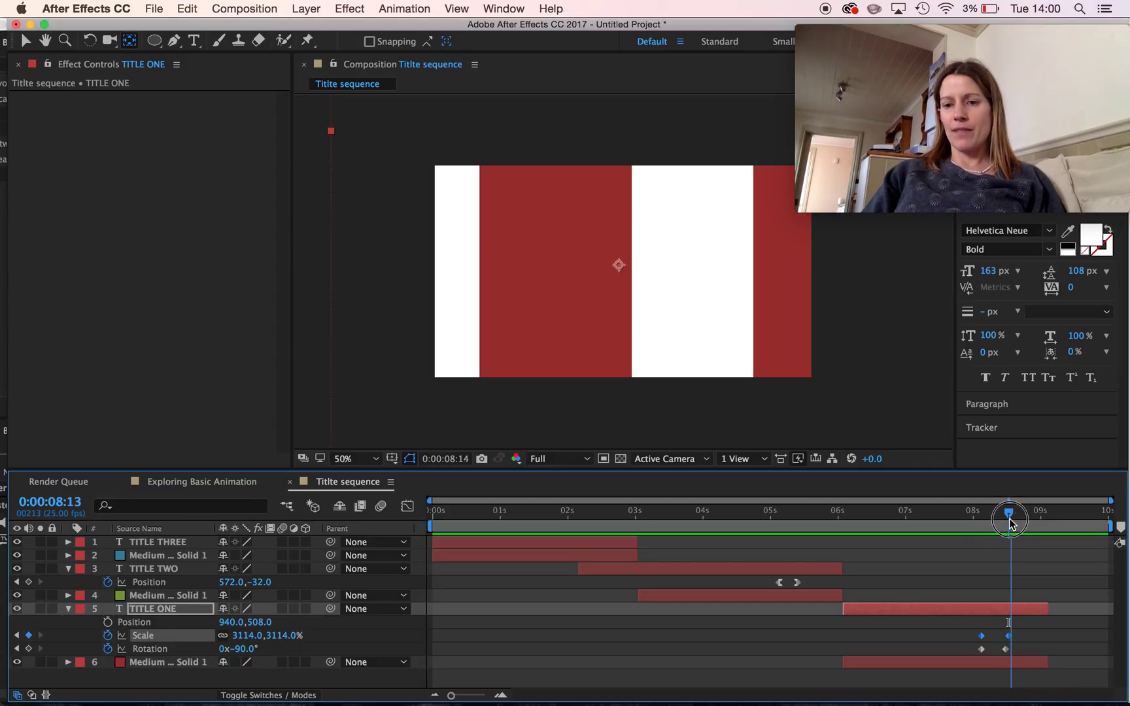
{"action": "left_click", "coordinate": [107, 622]}
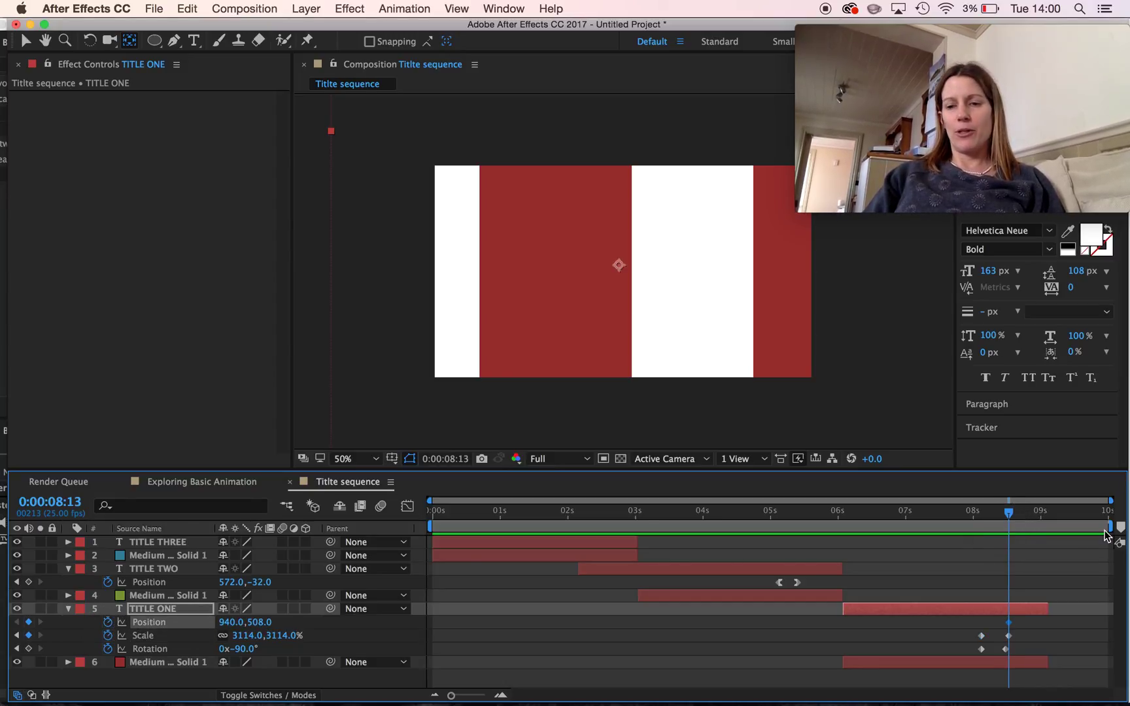
{"action": "left_click_drag", "start_coordinate": [1015, 523], "coordinate": [1037, 523]}
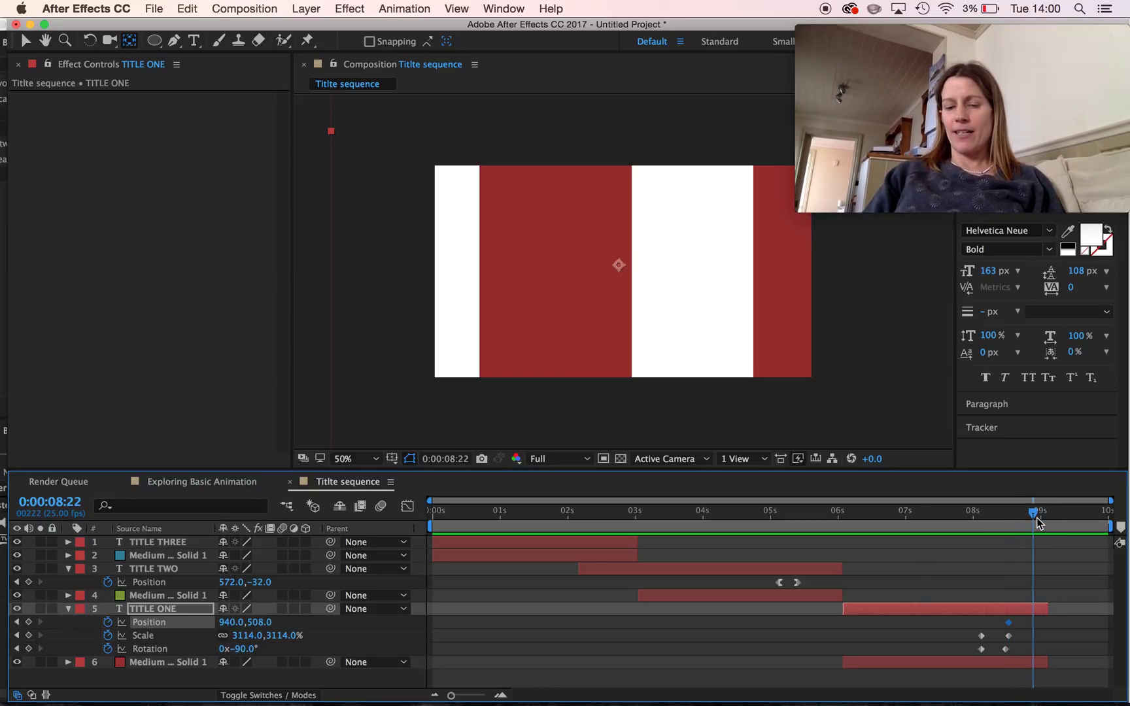
{"action": "key", "text": "shift+Left"}
{"action": "key", "text": "shift+Left"}
{"action": "key", "text": "shift+Left"}
{"action": "key", "text": "shift+Left"}
{"action": "key", "text": "shift+Left"}
{"action": "key", "text": "shift+Left"}
{"action": "key", "text": "shift+Left"}
{"action": "key", "text": "shift+Left"}
{"action": "key", "text": "shift+Left"}
{"action": "key", "text": "shift+Left"}
{"action": "key", "text": "shift+Left"}
{"action": "key", "text": "shift+Left"}
{"action": "key", "text": "shift+Left"}
{"action": "key", "text": "shift+Left"}
{"action": "key", "text": "shift+Left"}
{"action": "key", "text": "shift+Left"}
{"action": "key", "text": "shift+Left"}
{"action": "key", "text": "shift+Left"}
{"action": "key", "text": "shift+Left"}
{"action": "key", "text": "shift+Left"}
{"action": "key", "text": "shift+Left"}
{"action": "key", "text": "shift+Left"}
{"action": "key", "text": "shift+Left"}
{"action": "key", "text": "shift+Left"}
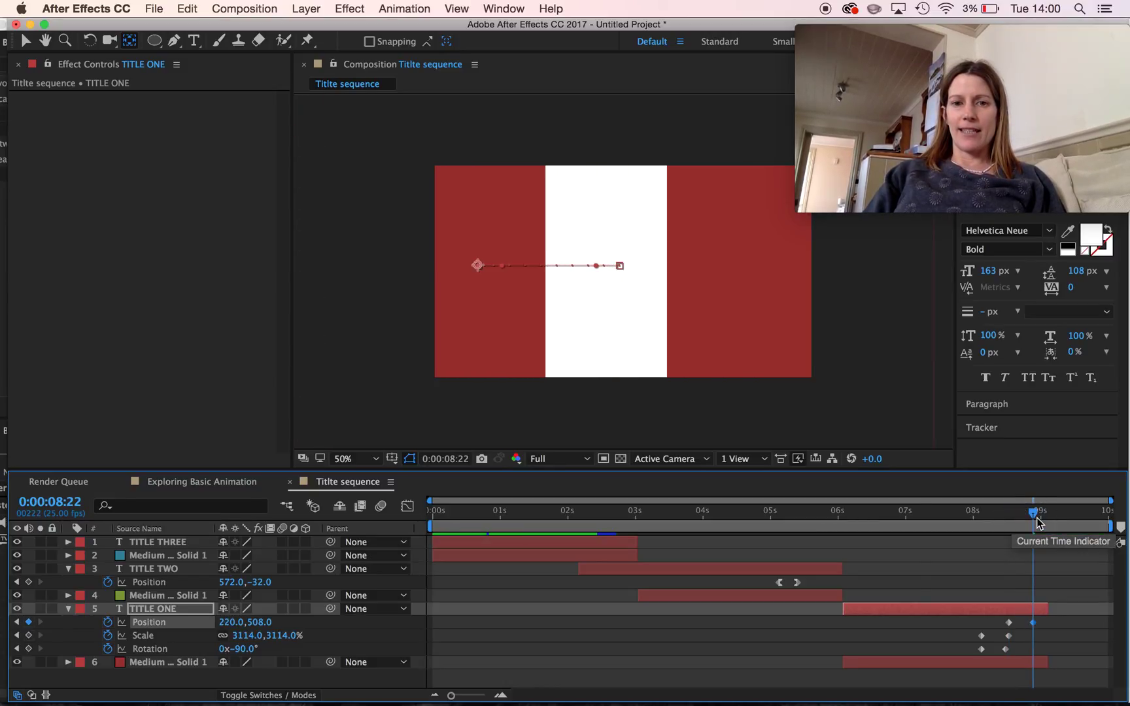
{"action": "key", "text": "shift+Left"}
{"action": "key", "text": "shift+Left"}
{"action": "key", "text": "shift+Left"}
{"action": "key", "text": "shift+Left"}
{"action": "key", "text": "shift+Left"}
{"action": "key", "text": "shift+Left"}
{"action": "key", "text": "shift+Left"}
{"action": "key", "text": "shift+Left"}
{"action": "key", "text": "shift+Left"}
{"action": "key", "text": "shift+Left"}
{"action": "key", "text": "shift+Left"}
{"action": "key", "text": "shift+Left"}
{"action": "key", "text": "shift+Left"}
{"action": "key", "text": "shift+Left"}
{"action": "key", "text": "shift+Left"}
{"action": "key", "text": "shift+Left"}
{"action": "key", "text": "shift+Left"}
{"action": "key", "text": "shift+Left"}
{"action": "key", "text": "shift+Left"}
{"action": "key", "text": "shift+Left"}
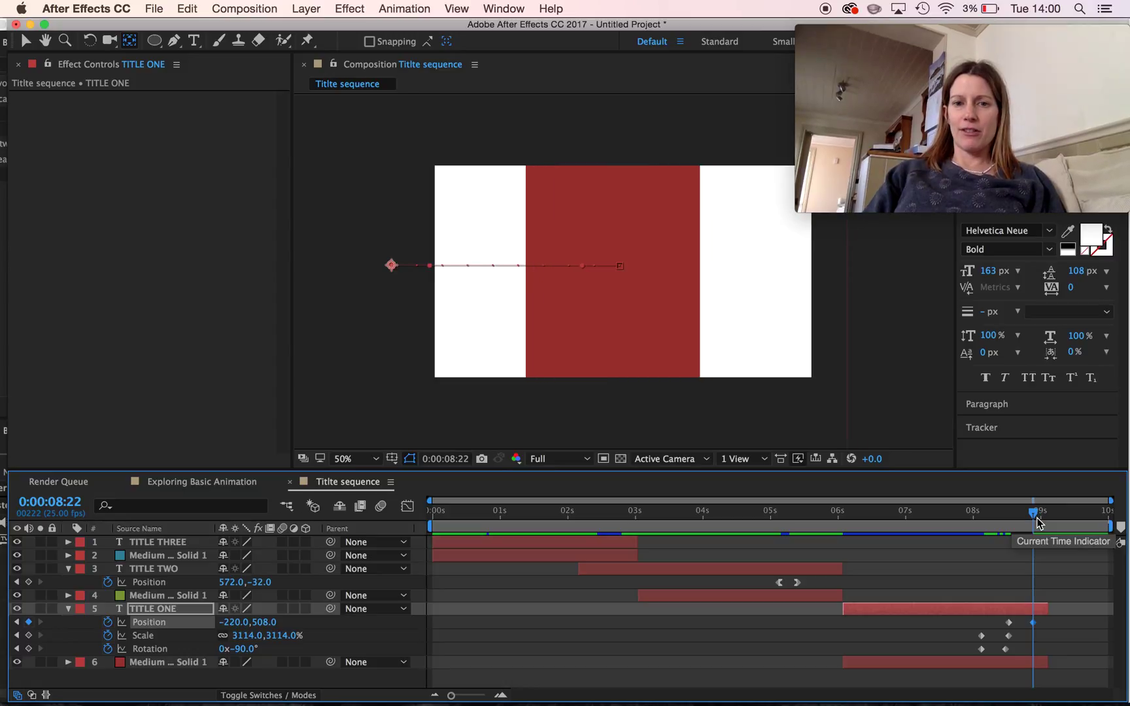
{"action": "key", "text": "shift+Left"}
{"action": "key", "text": "shift+Left"}
{"action": "key", "text": "shift+Left"}
{"action": "key", "text": "shift+Left"}
{"action": "key", "text": "shift+Left"}
{"action": "key", "text": "shift+Left"}
{"action": "key", "text": "shift+Left"}
{"action": "key", "text": "shift+Left"}
{"action": "key", "text": "shift+Left"}
{"action": "key", "text": "shift+Left"}
{"action": "key", "text": "shift+Left"}
{"action": "key", "text": "shift+Left"}
{"action": "key", "text": "shift+Left"}
{"action": "key", "text": "shift+Left"}
{"action": "key", "text": "shift+Left"}
{"action": "key", "text": "shift+Left"}
{"action": "key", "text": "shift+Left"}
{"action": "key", "text": "shift+Left"}
{"action": "key", "text": "shift+Left"}
{"action": "key", "text": "shift+Left"}
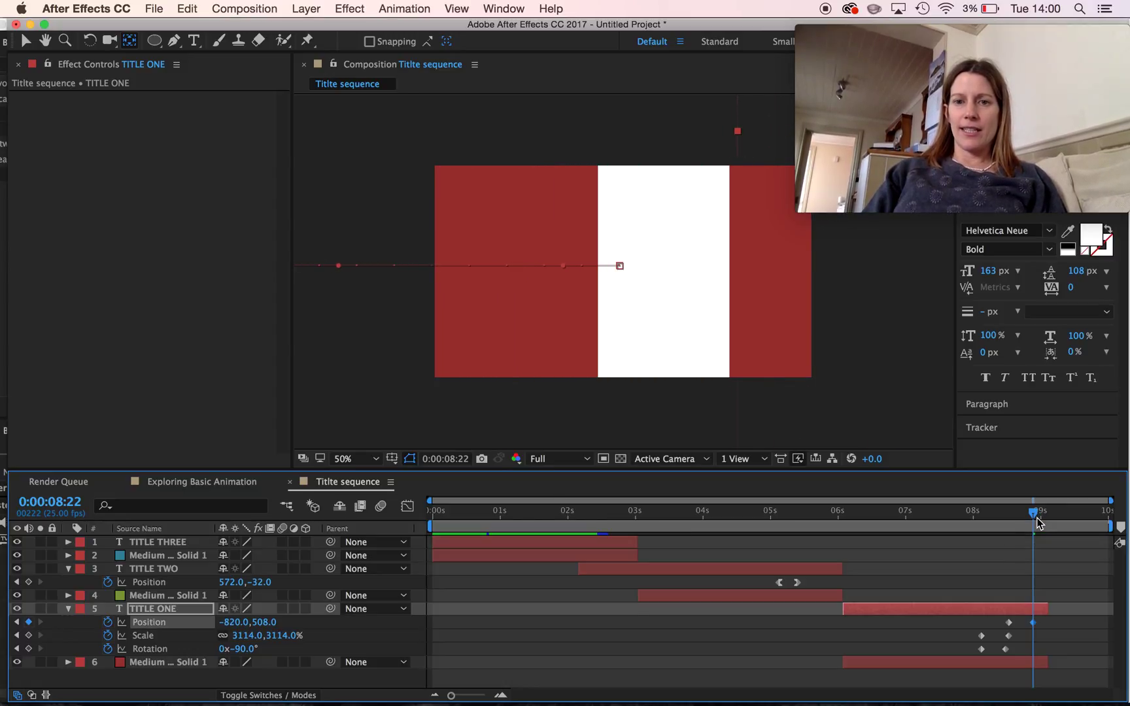
{"action": "key", "text": "shift+Left"}
{"action": "key", "text": "shift+Left"}
{"action": "key", "text": "shift+Left"}
{"action": "key", "text": "shift+Left"}
{"action": "key", "text": "shift+Left"}
{"action": "key", "text": "shift+Left"}
{"action": "key", "text": "shift+Left"}
{"action": "key", "text": "shift+Left"}
{"action": "key", "text": "shift+Left"}
{"action": "key", "text": "shift+Left"}
{"action": "key", "text": "shift+Left"}
{"action": "key", "text": "shift+Left"}
{"action": "key", "text": "shift+Left"}
{"action": "key", "text": "shift+Left"}
{"action": "key", "text": "shift+Left"}
{"action": "key", "text": "shift+Left"}
{"action": "key", "text": "shift+Left"}
{"action": "key", "text": "shift+Left"}
{"action": "key", "text": "shift+Left"}
{"action": "key", "text": "shift+Left"}
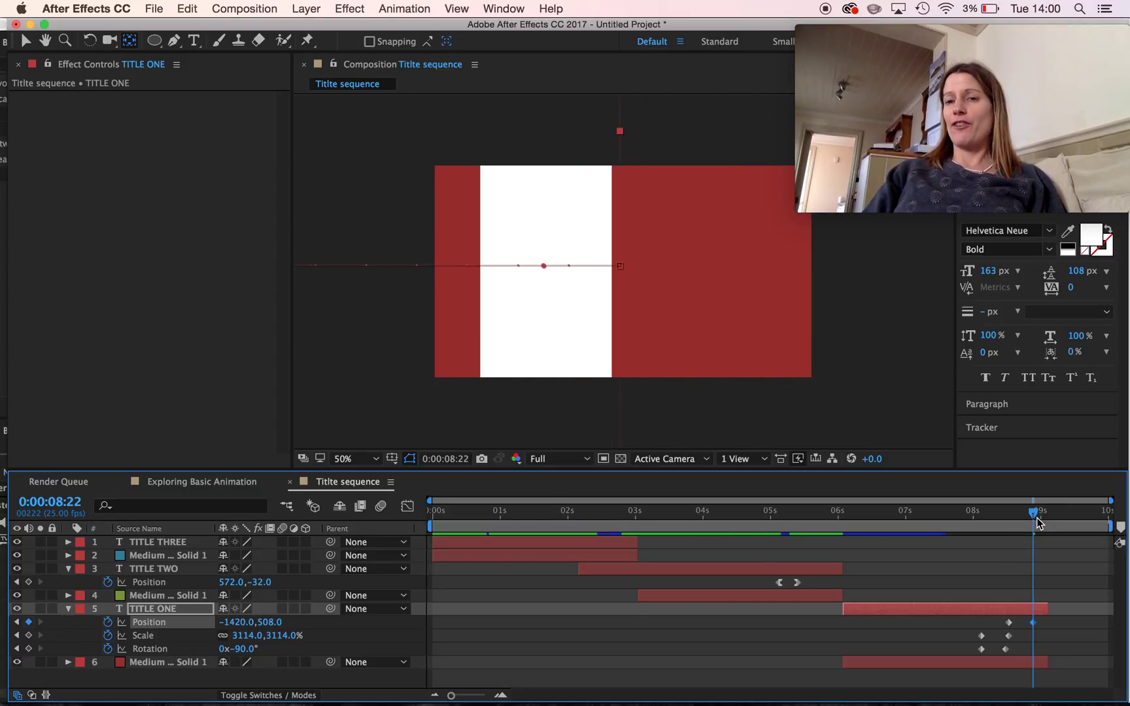
{"action": "key", "text": "shift+Left"}
{"action": "key", "text": "shift+Left"}
{"action": "key", "text": "shift+Left"}
{"action": "key", "text": "shift+Left"}
{"action": "key", "text": "shift+Left"}
{"action": "key", "text": "shift+Left"}
{"action": "key", "text": "shift+Left"}
{"action": "key", "text": "shift+Left"}
{"action": "key", "text": "shift+Left"}
{"action": "key", "text": "shift+Left"}
{"action": "key", "text": "shift+Left"}
{"action": "key", "text": "shift+Left"}
{"action": "key", "text": "shift+Left"}
{"action": "key", "text": "shift+Left"}
{"action": "key", "text": "shift+Left"}
{"action": "key", "text": "shift+Left"}
{"action": "key", "text": "shift+Left"}
{"action": "key", "text": "shift+Left"}
{"action": "key", "text": "shift+Left"}
{"action": "key", "text": "shift+Left"}
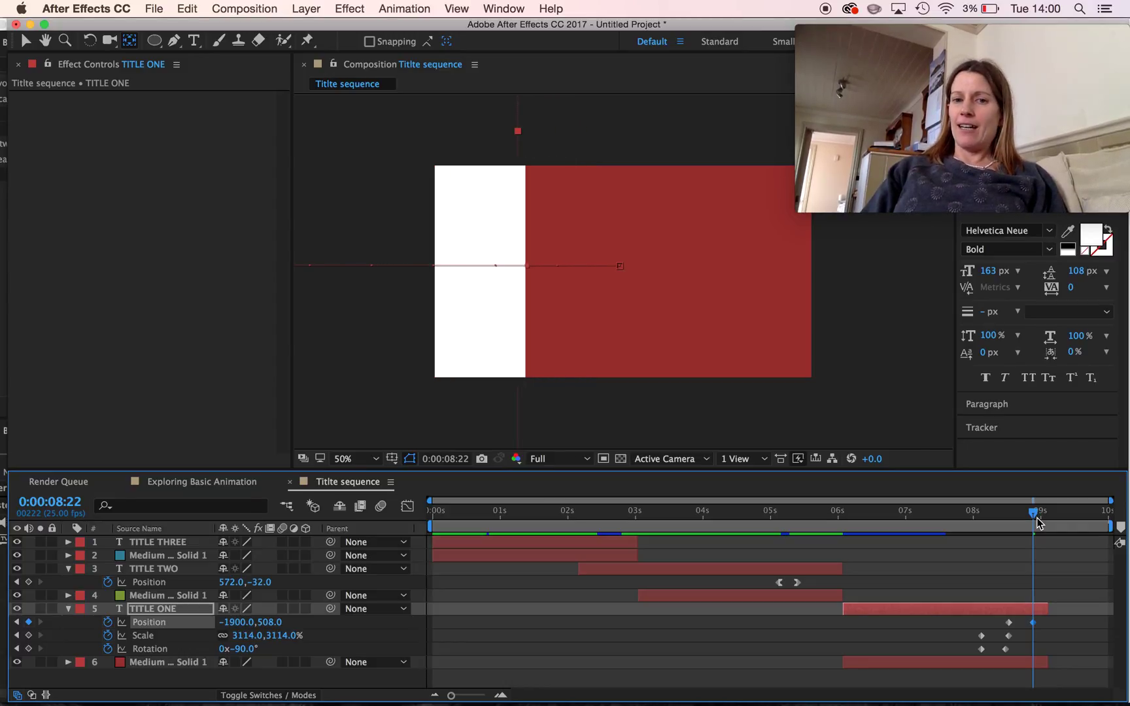
{"action": "key", "text": "shift+Left"}
{"action": "key", "text": "shift+Left"}
{"action": "key", "text": "shift+Left"}
{"action": "key", "text": "shift+Left"}
{"action": "key", "text": "shift+Left"}
{"action": "key", "text": "shift+Left"}
{"action": "key", "text": "shift+Left"}
{"action": "key", "text": "shift+Left"}
{"action": "key", "text": "shift+Left"}
{"action": "key", "text": "shift+Left"}
{"action": "key", "text": "shift+Left"}
{"action": "key", "text": "shift+Left"}
{"action": "key", "text": "shift+Left"}
{"action": "key", "text": "shift+Left"}
{"action": "key", "text": "shift+Left"}
{"action": "key", "text": "shift+Left"}
{"action": "key", "text": "shift+Left"}
{"action": "key", "text": "shift+Left"}
{"action": "key", "text": "shift+Left"}
{"action": "key", "text": "shift+Left"}
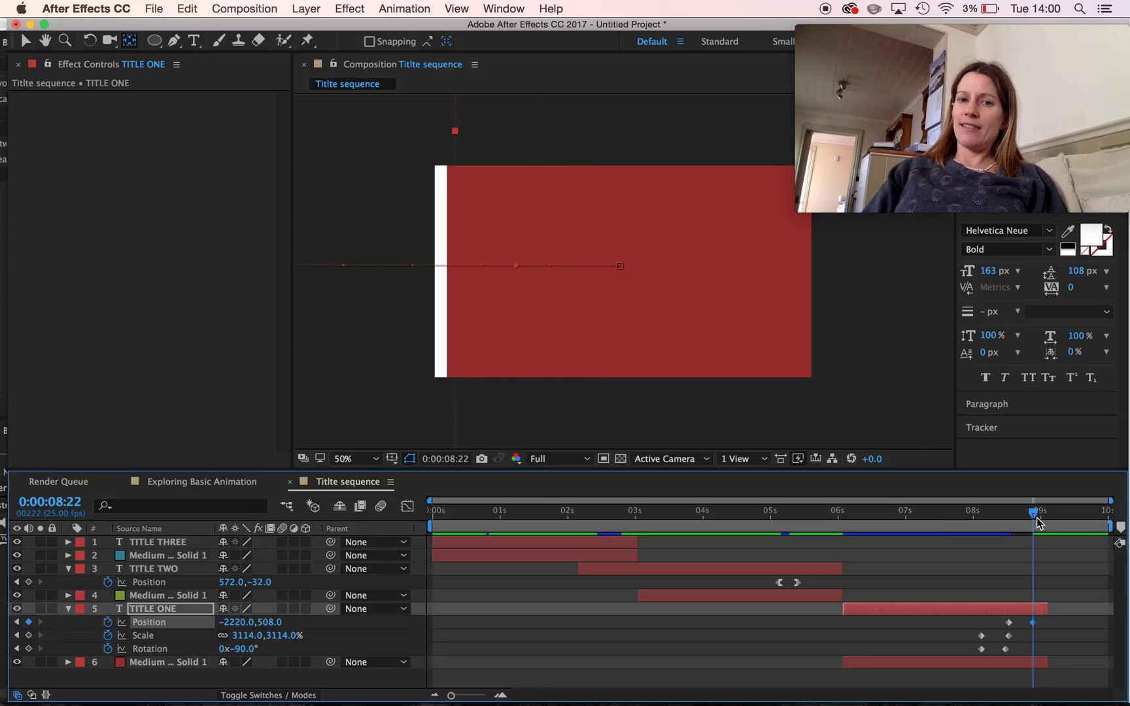
{"action": "left_click_drag", "start_coordinate": [1039, 519], "coordinate": [931, 520]}
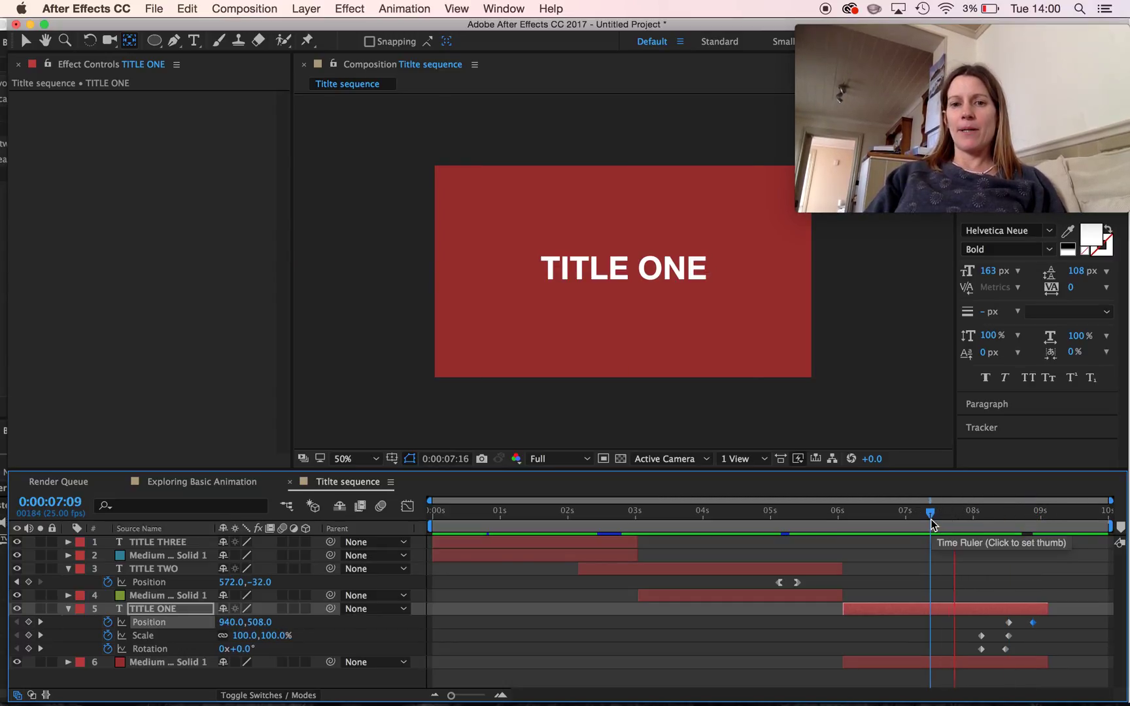